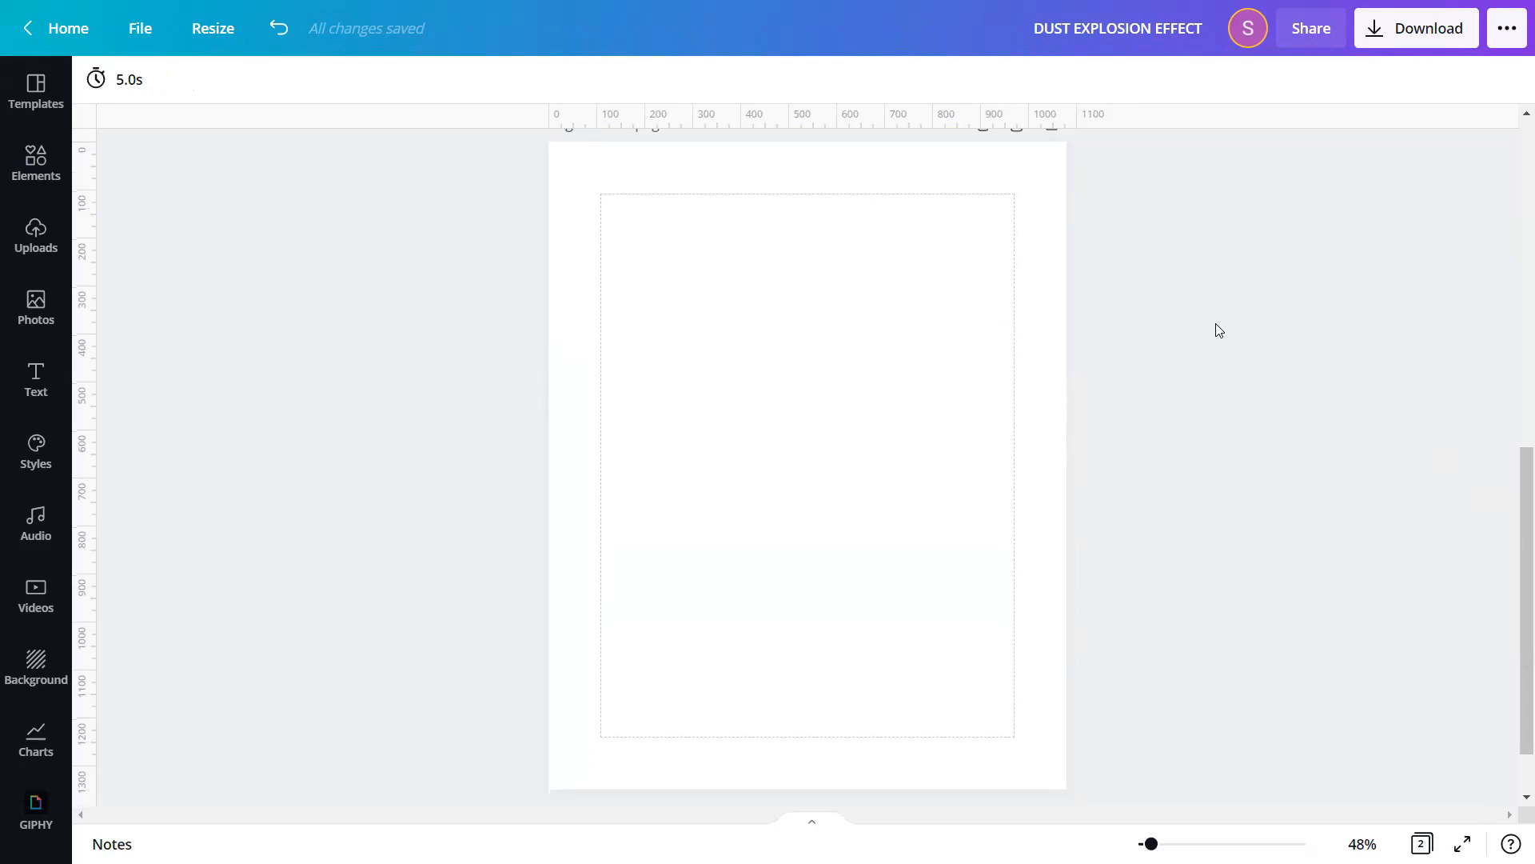
- Add the recently used photo of the woman in profile to the blank page 2
left_click(17, 297)
left_click(164, 276)
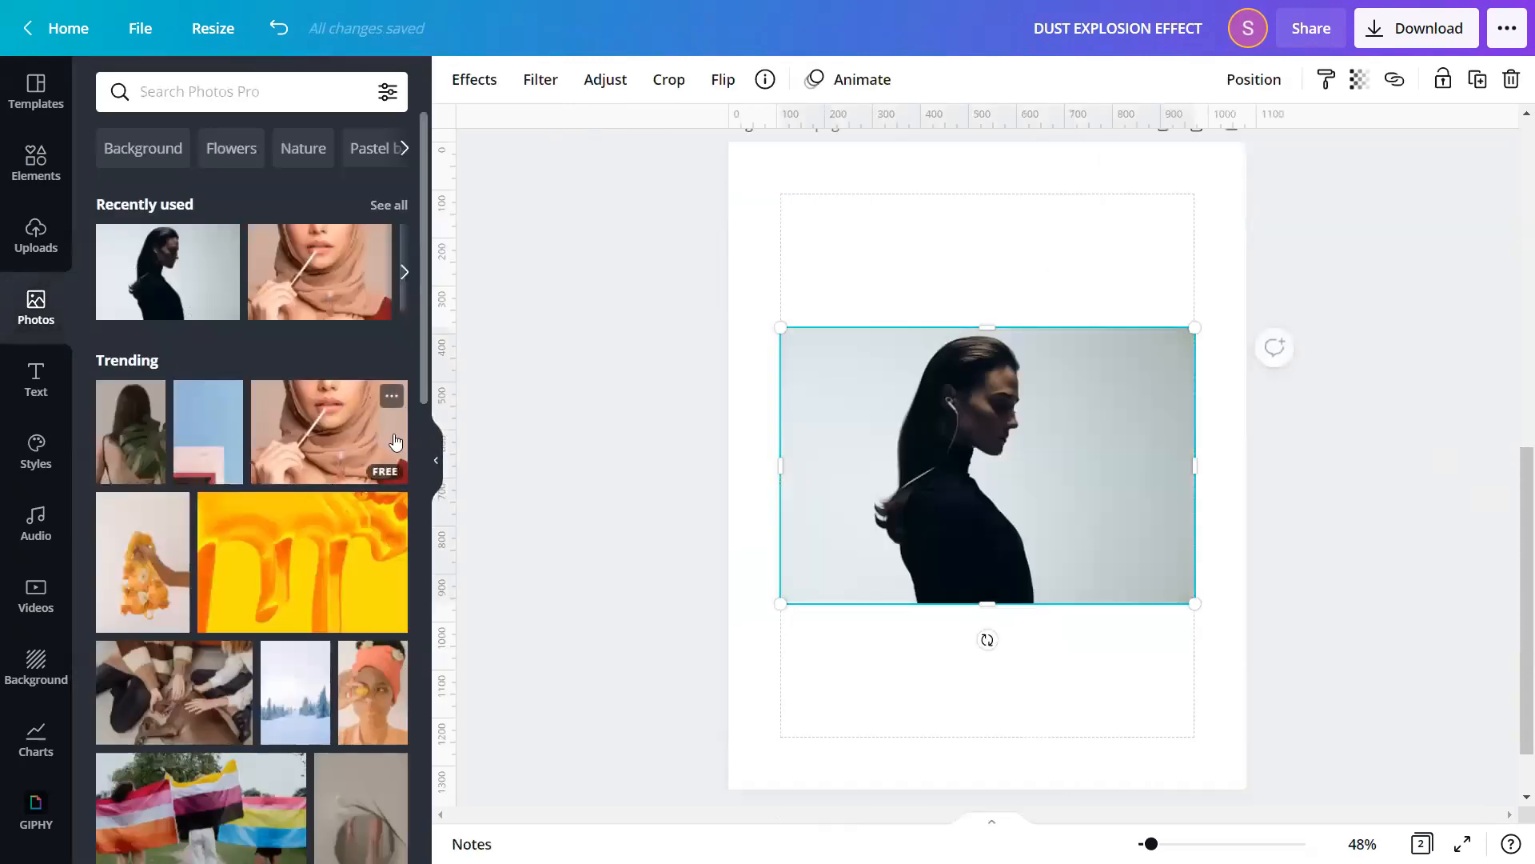
left_click(437, 459)
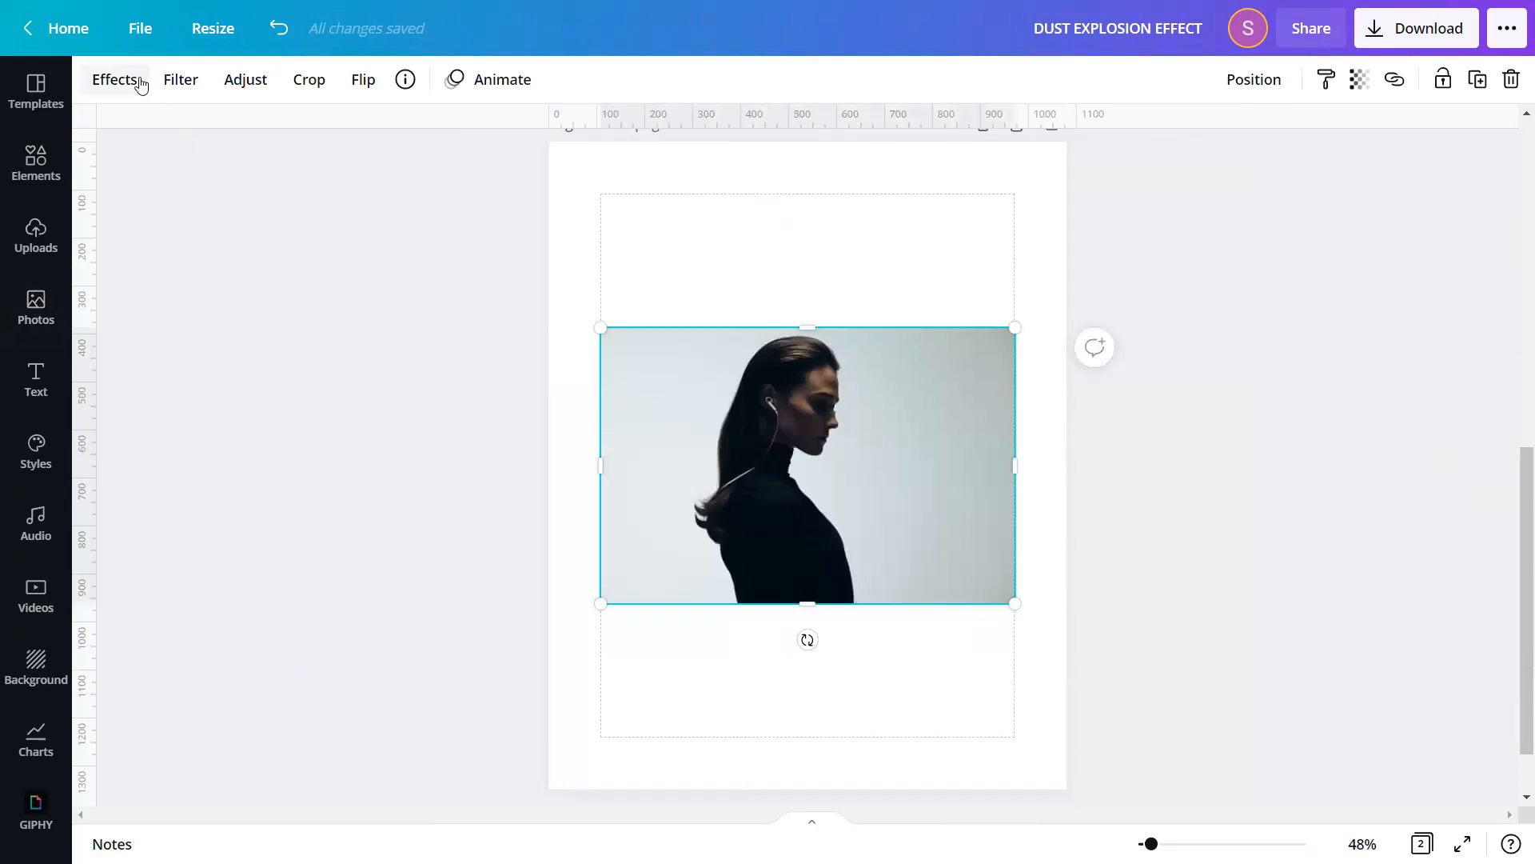
- Remove the background of the woman's photo with Background Remover and apply the result
left_click(114, 79)
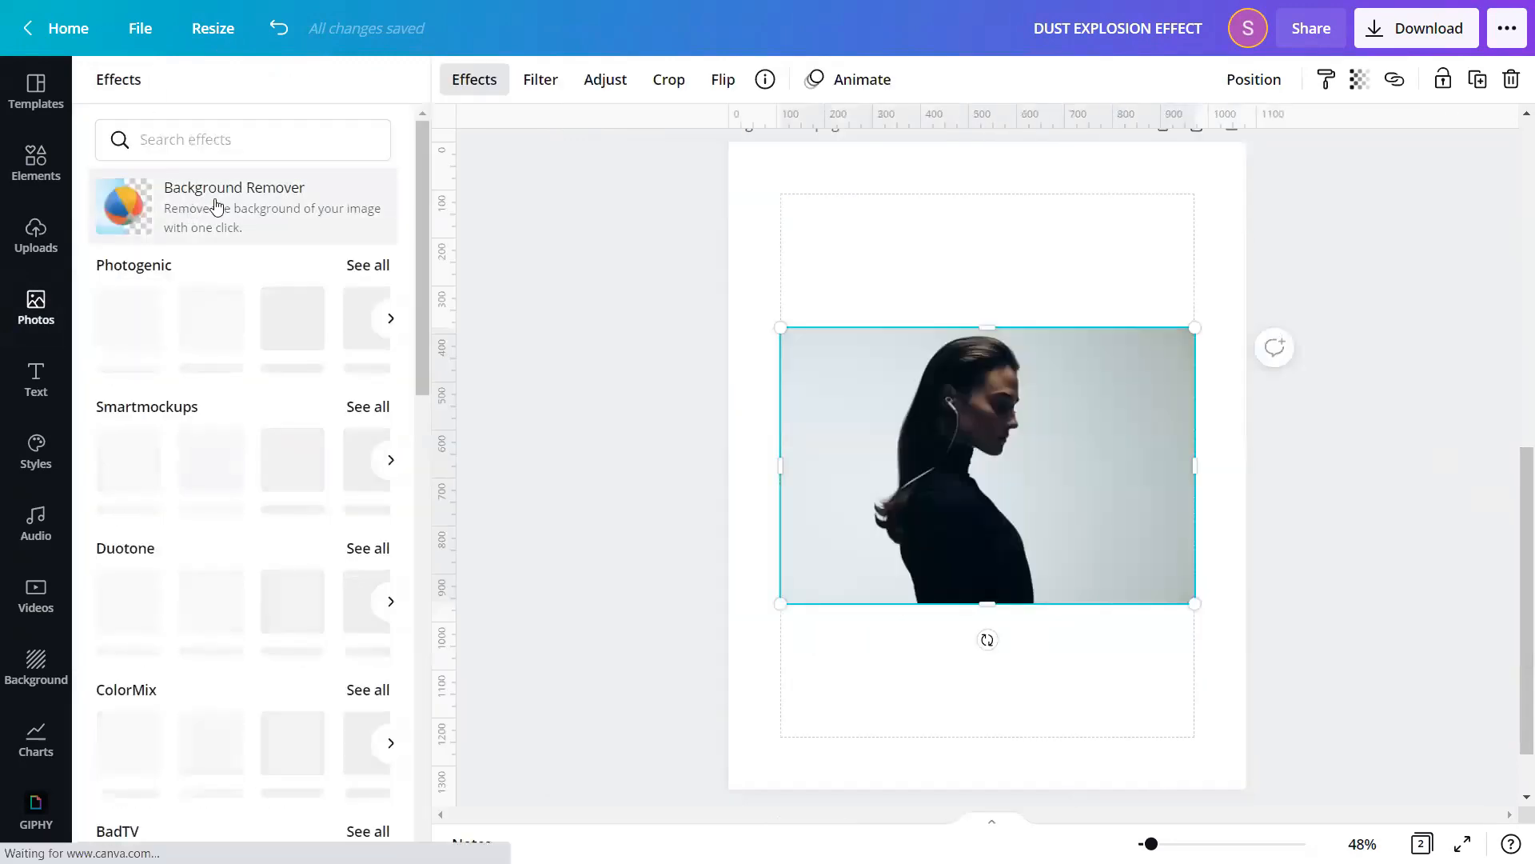
left_click(108, 197)
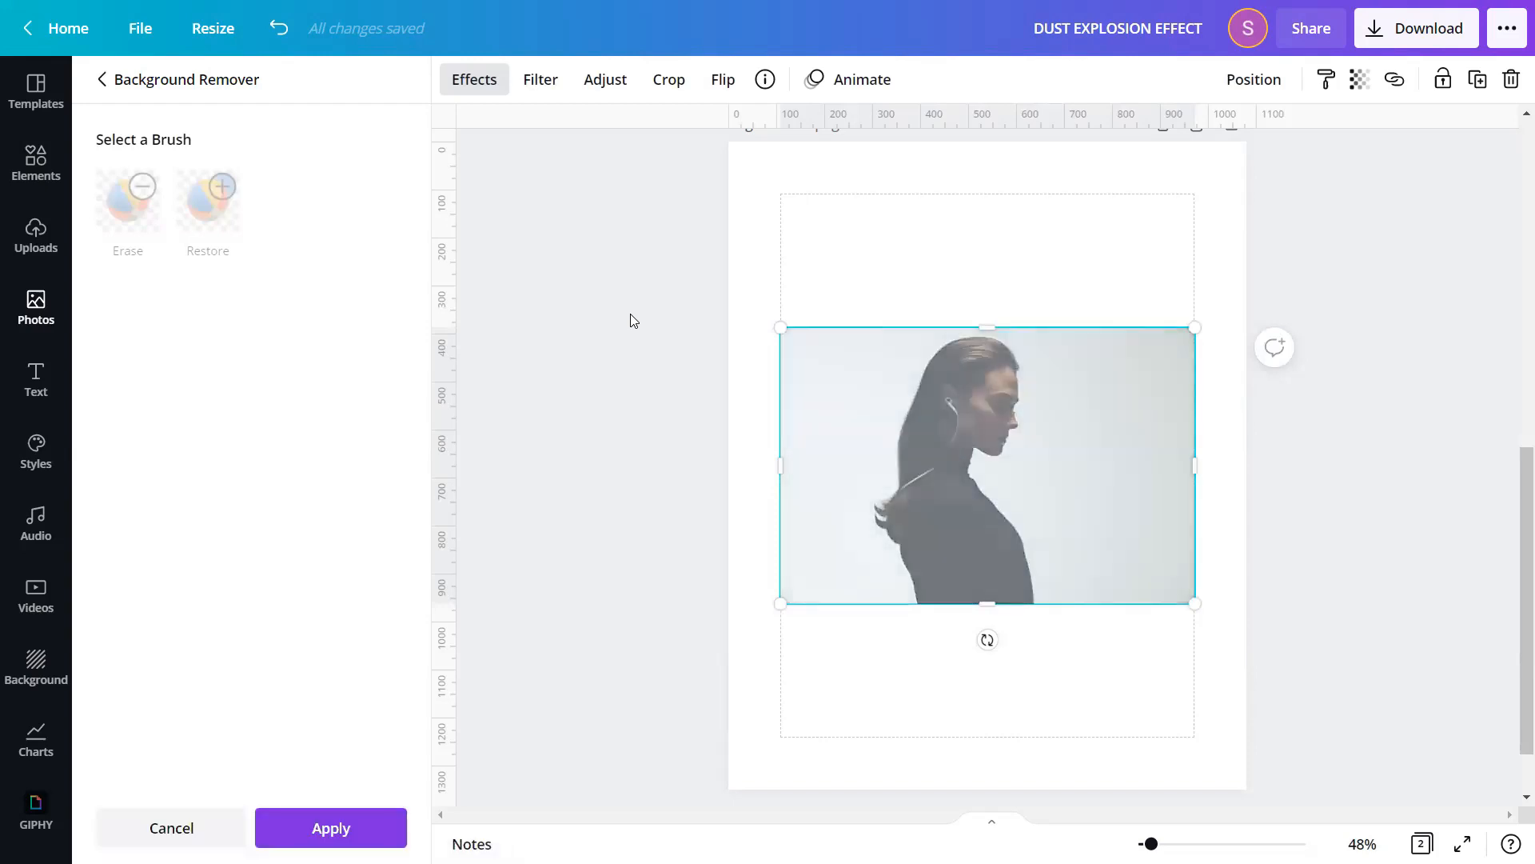
left_click(329, 827)
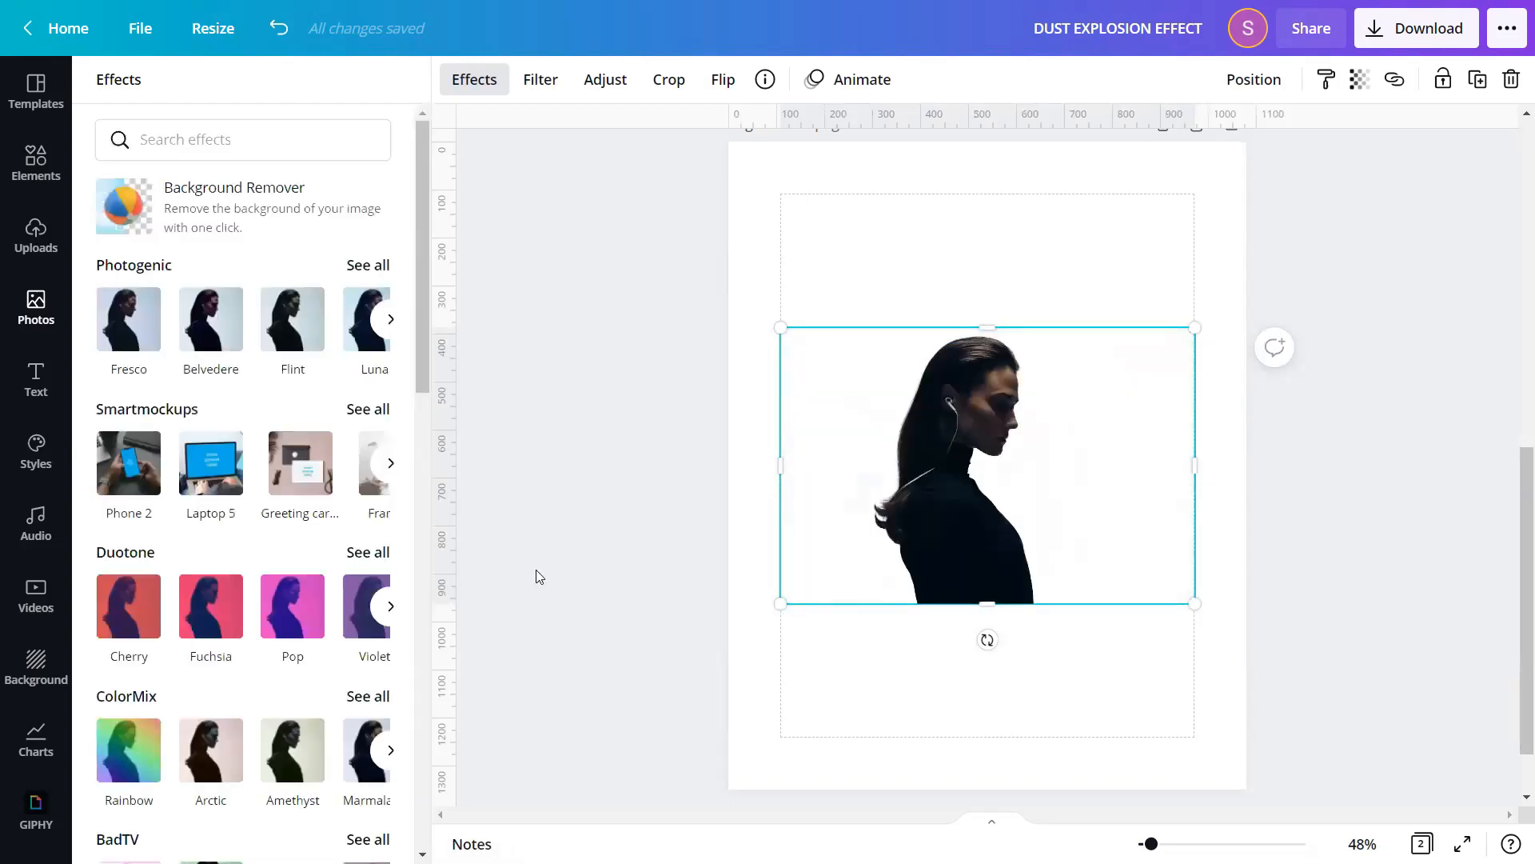
left_click(615, 347)
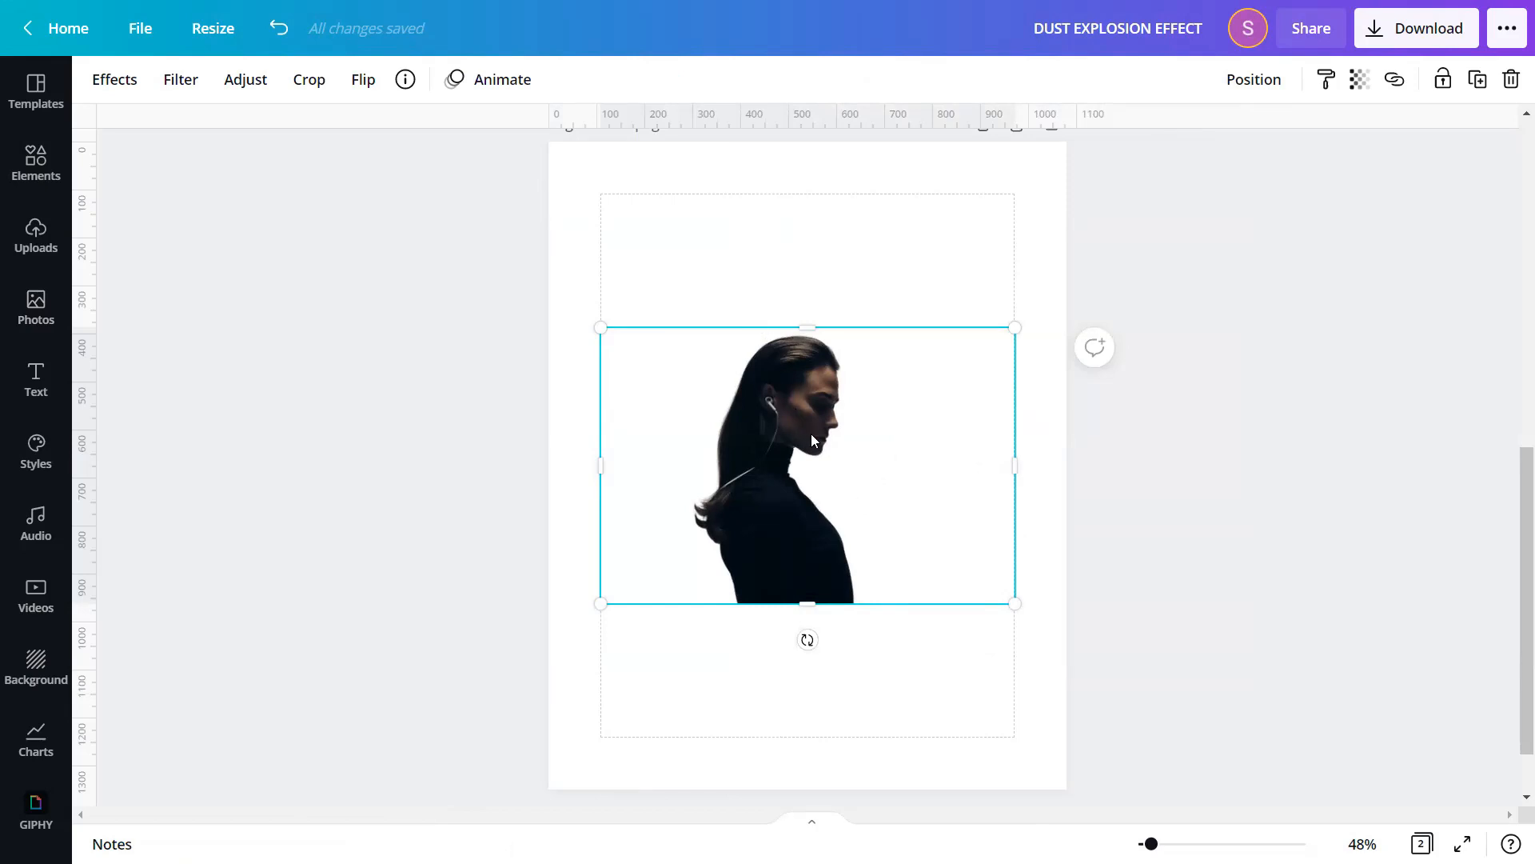
- Enlarge the woman's cutout and position it centred against the lower edge of the page
left_click_drag(1023, 608, 1293, 789)
left_click_drag(915, 464, 840, 458)
left_click(1196, 281)
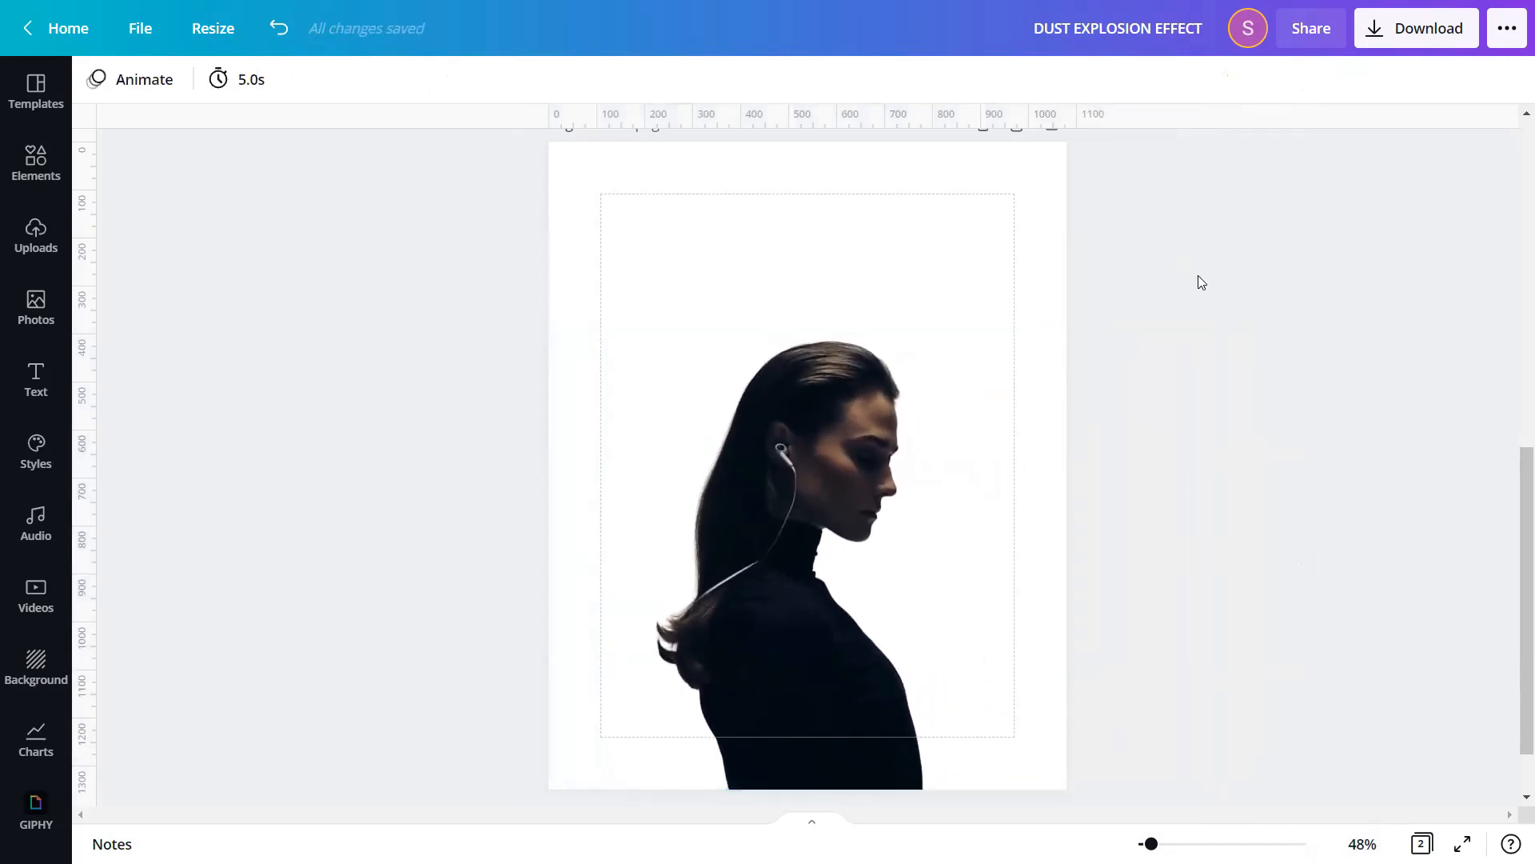
- Search the photo library for "Dust Explosion"
scroll(1200, 282, "down", 1)
scroll(1198, 285, "up", 3)
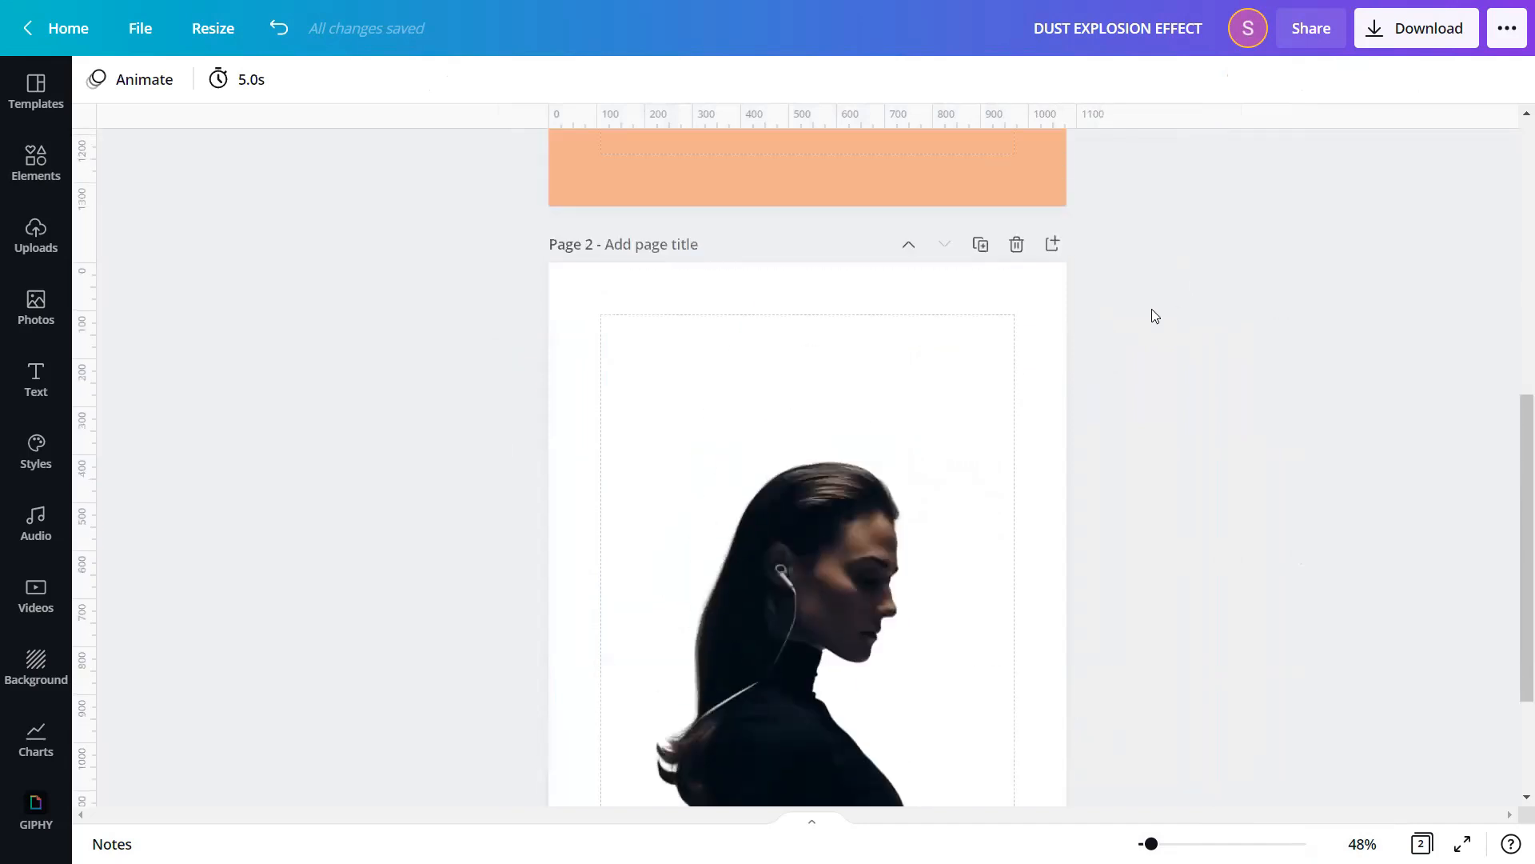
left_click(26, 301)
left_click(177, 90)
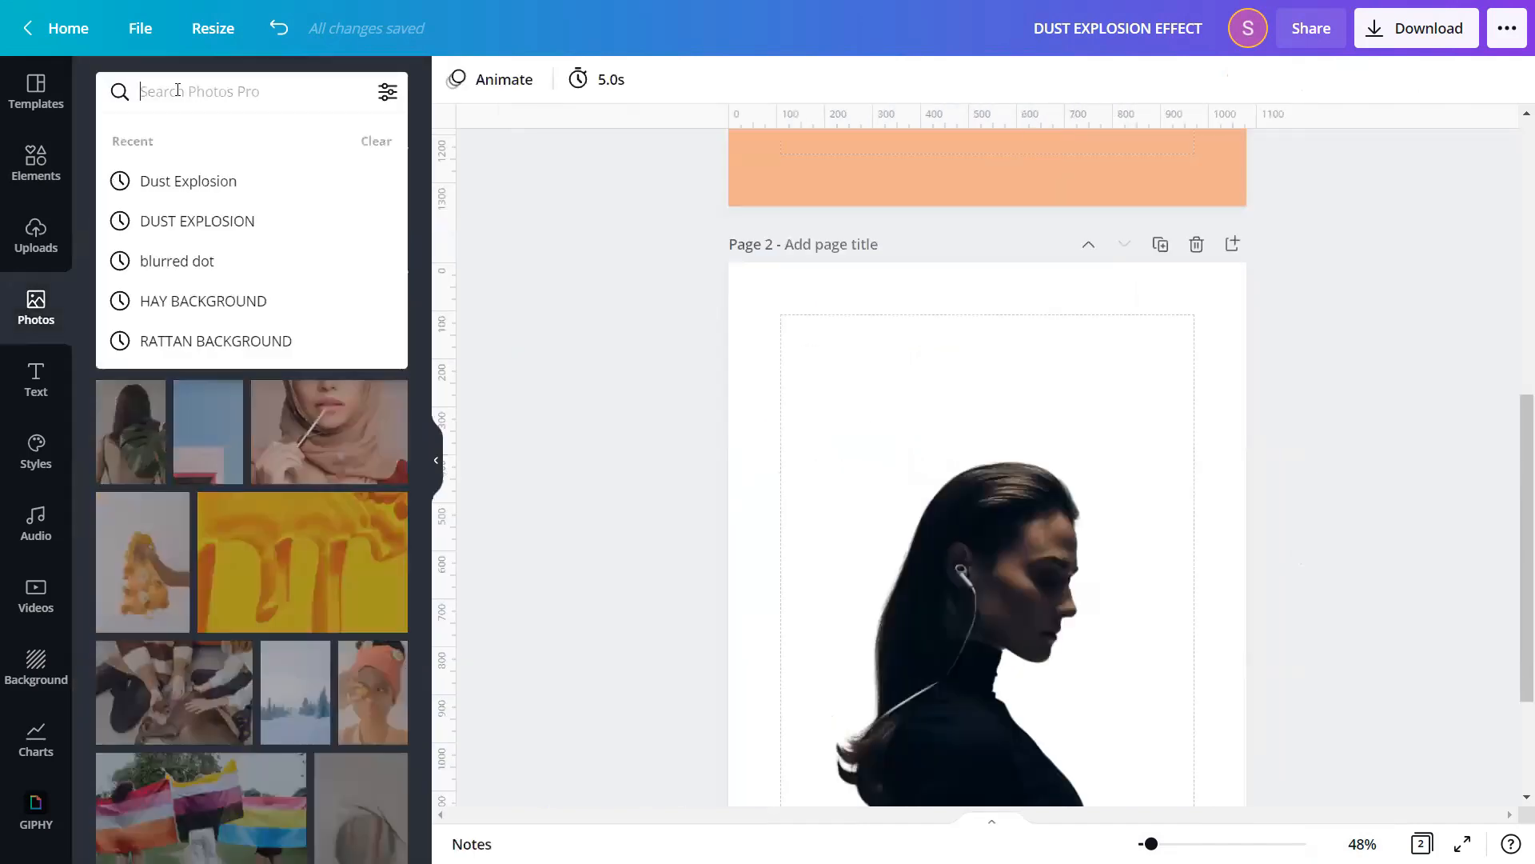
type("D")
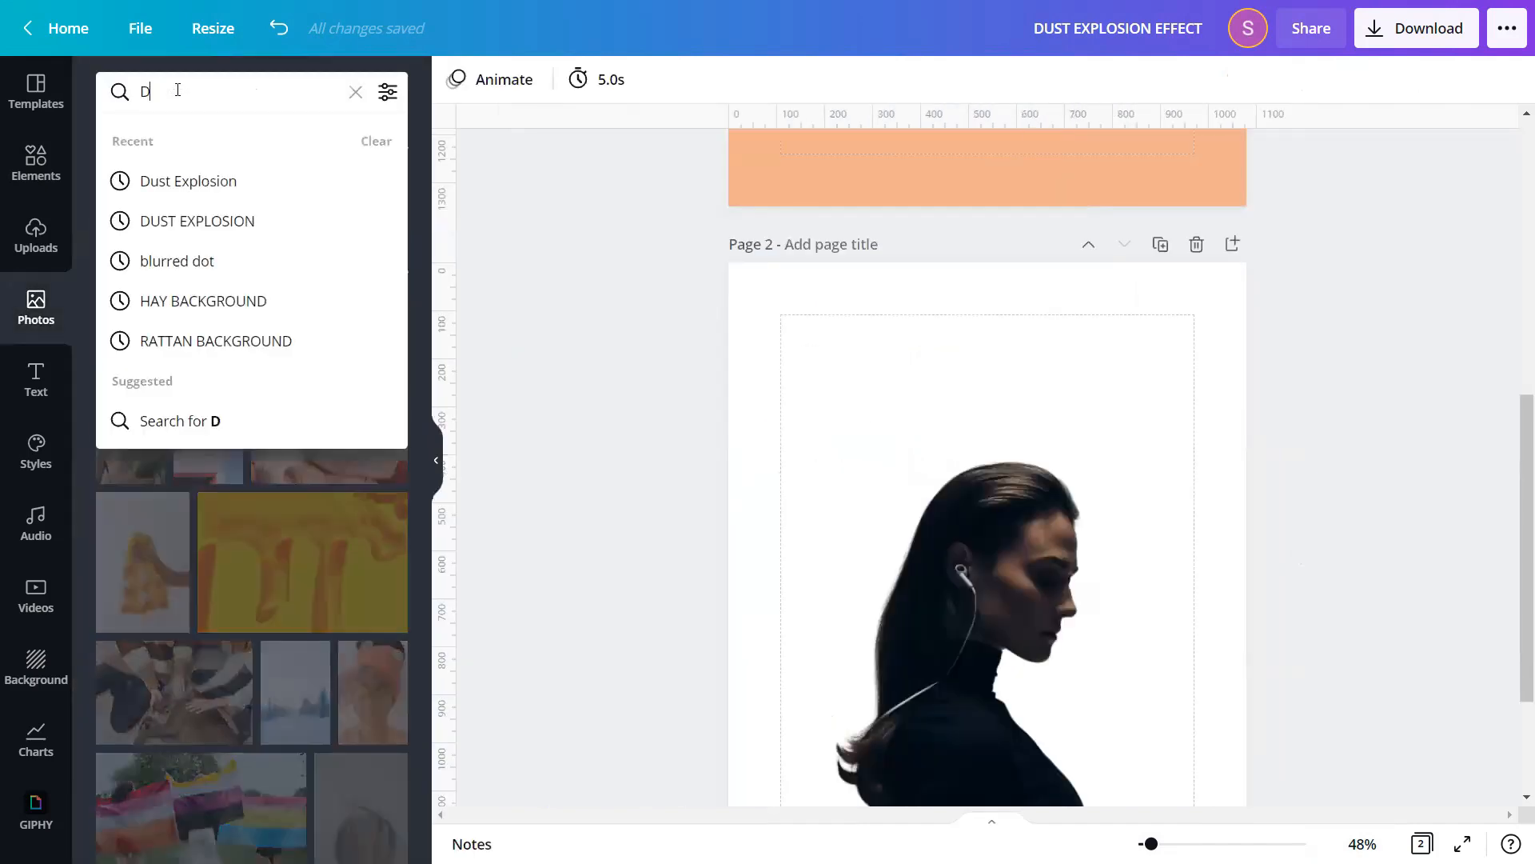
type("ust Explosion")
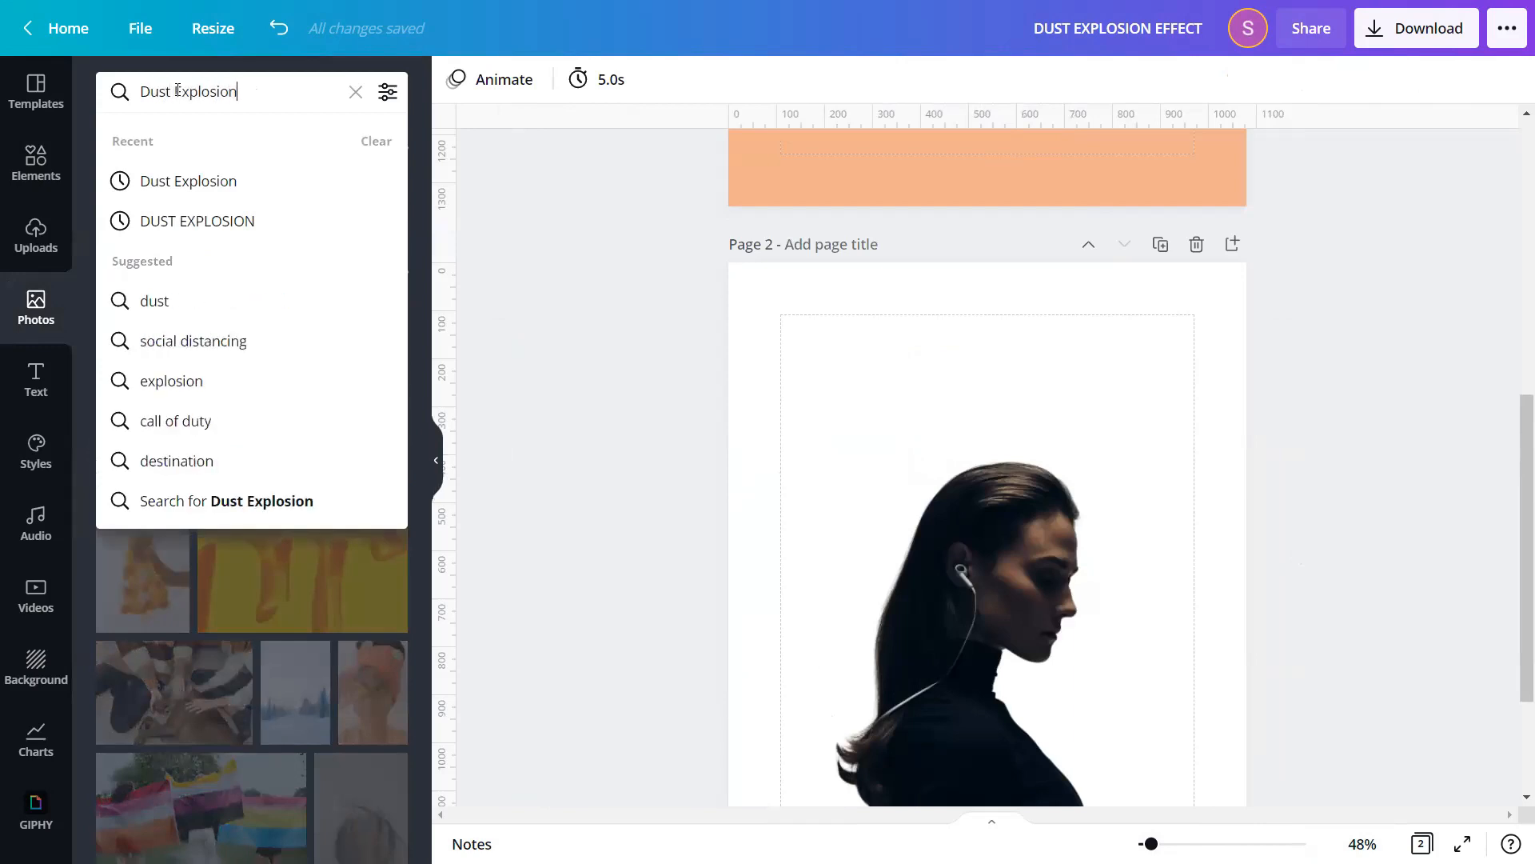
key("Return")
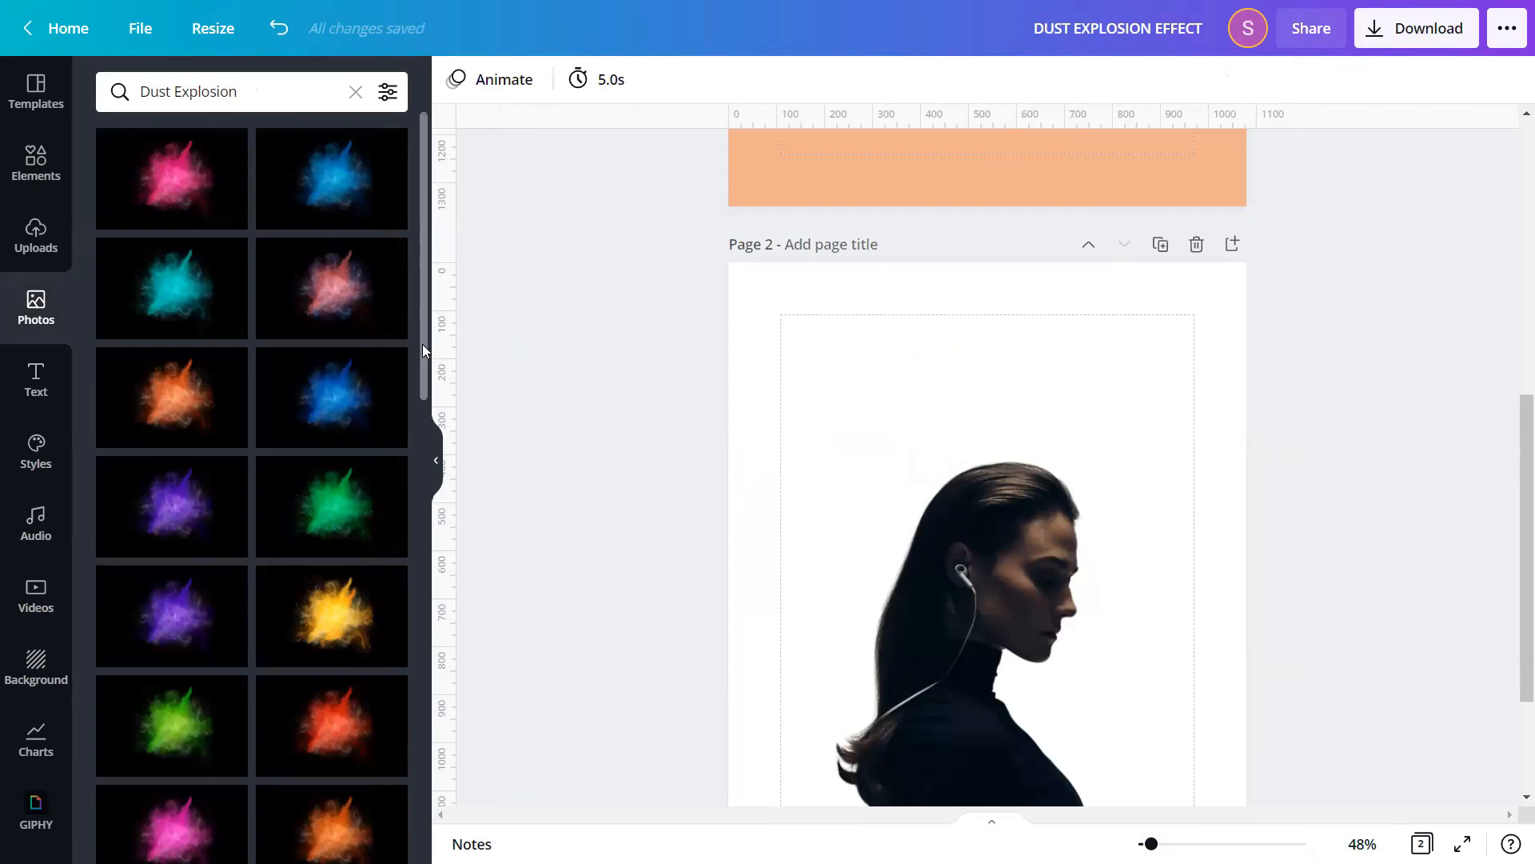
- Add the purple dust explosion photo on black to page 2 and set it as the page background
left_click_drag(423, 344, 425, 683)
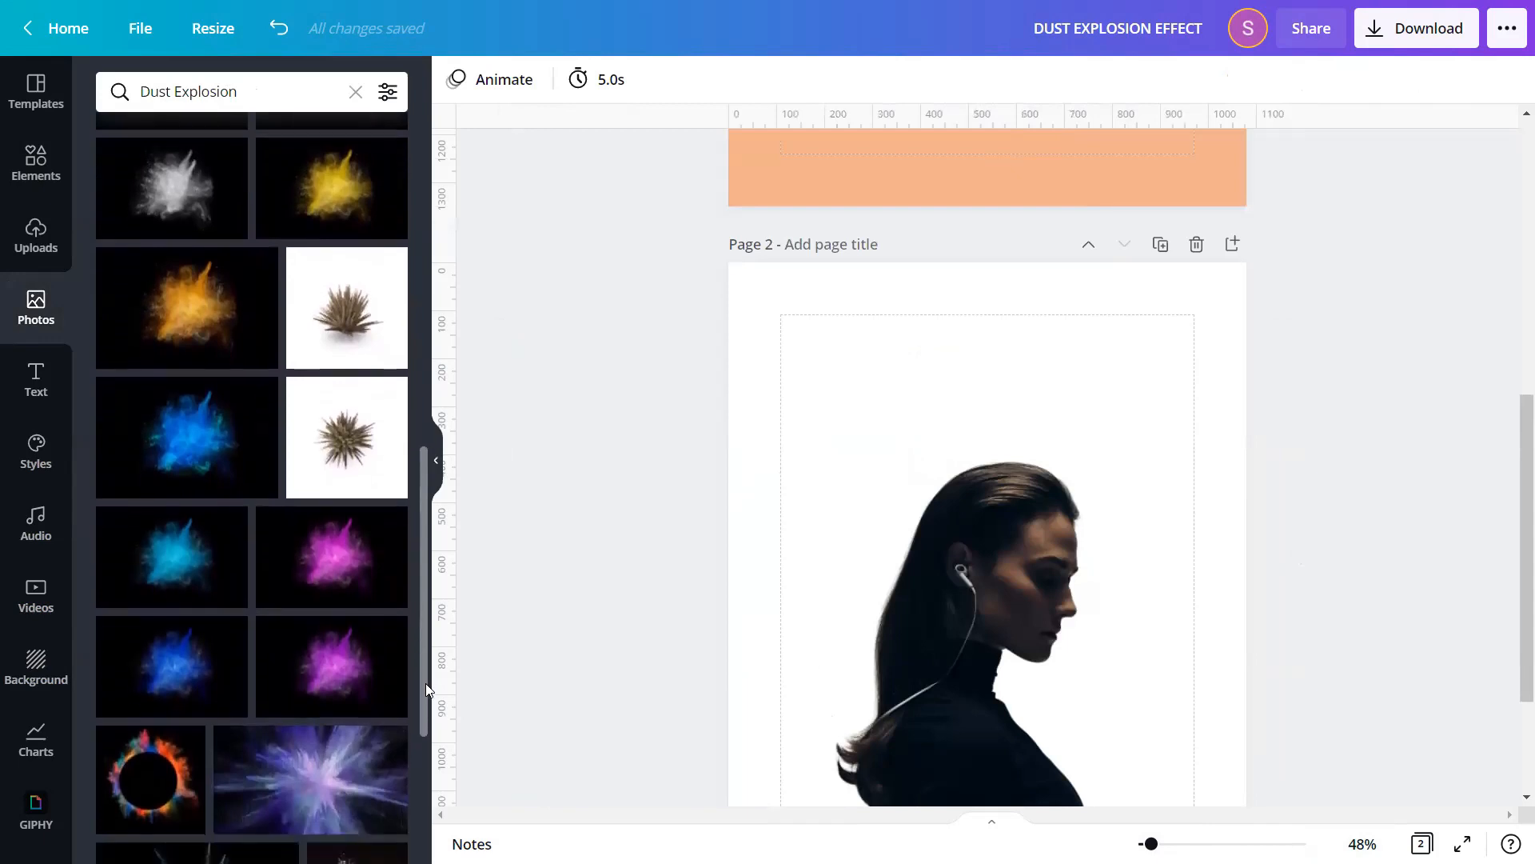
left_click(320, 676)
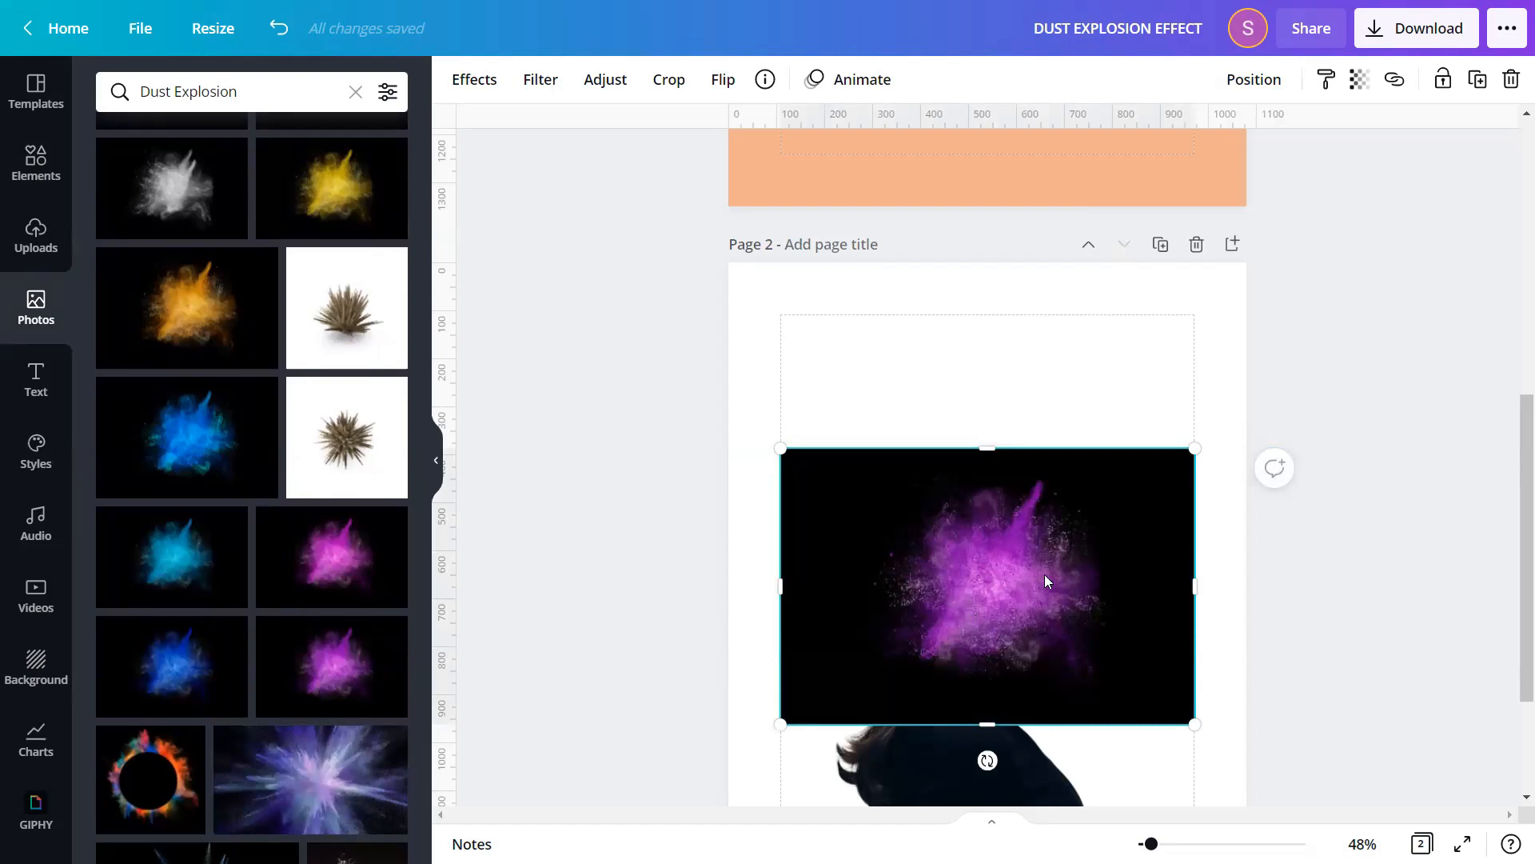
left_click_drag(1512, 469, 1513, 540)
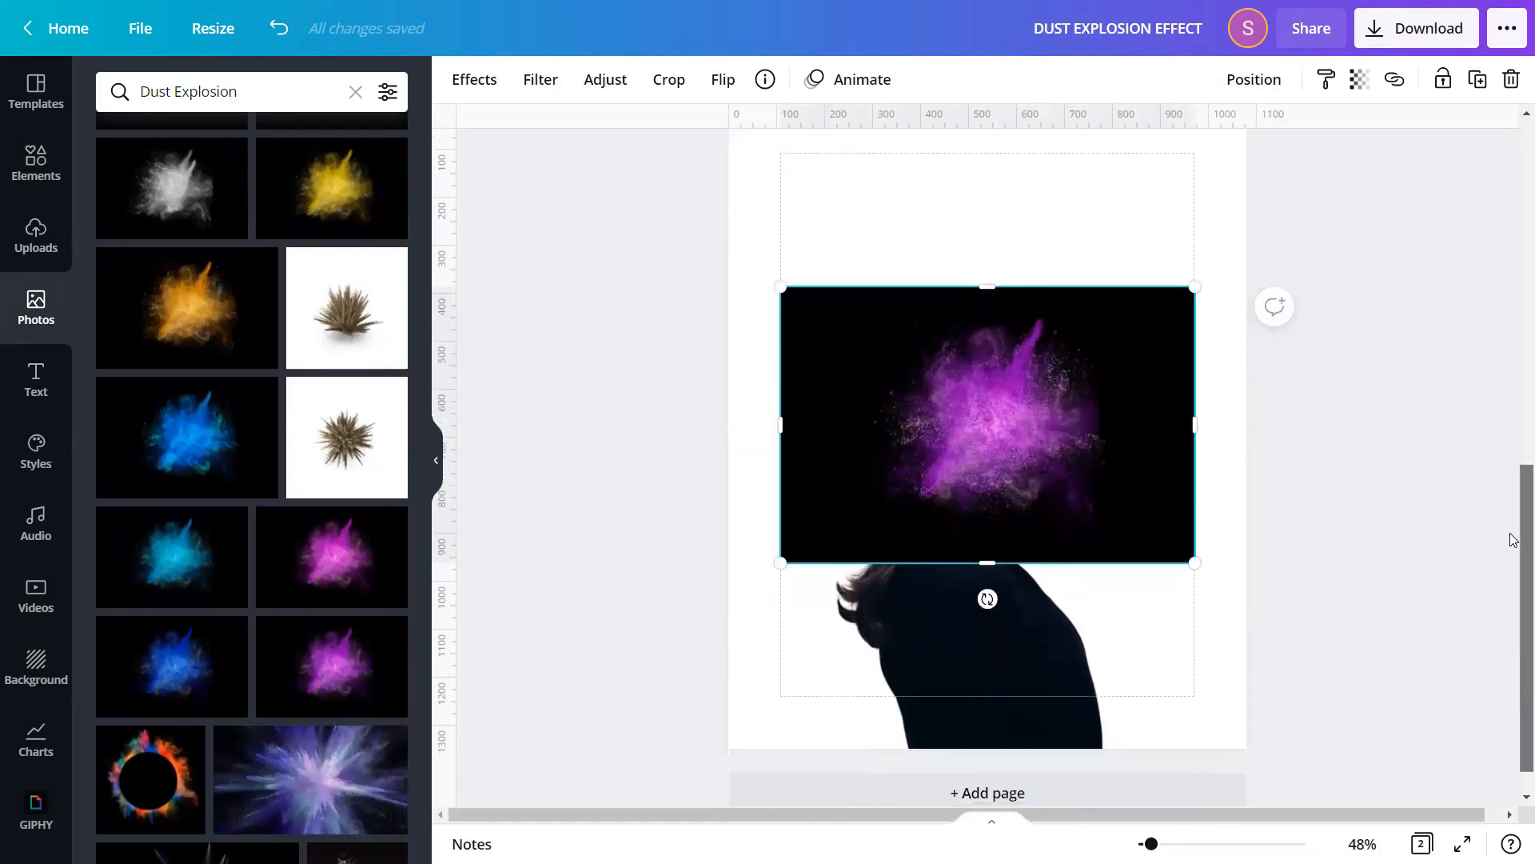
left_click(1220, 445)
left_click(1022, 410)
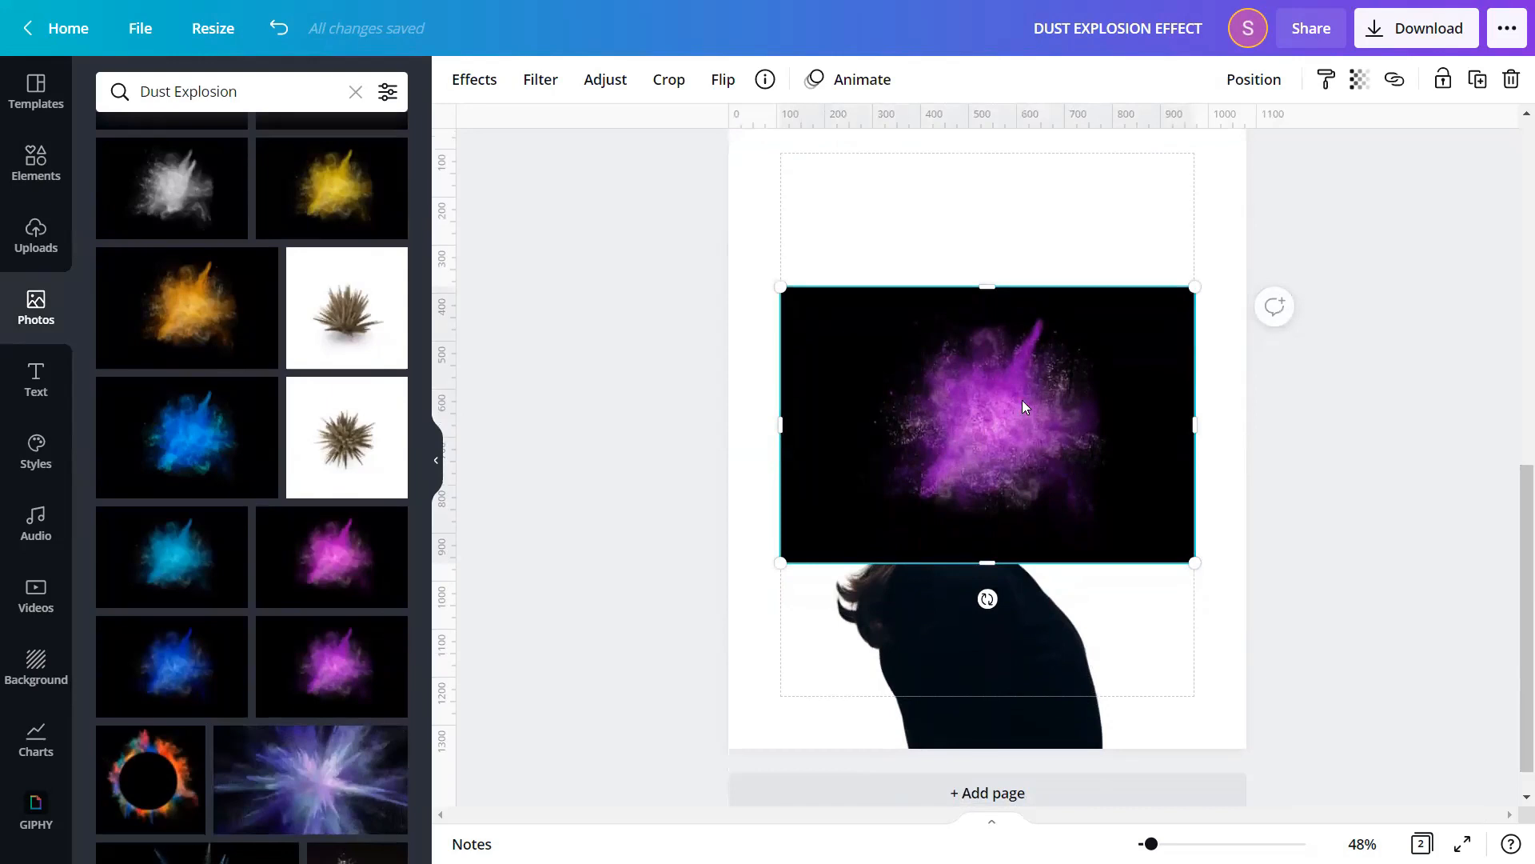
right_click(1024, 381)
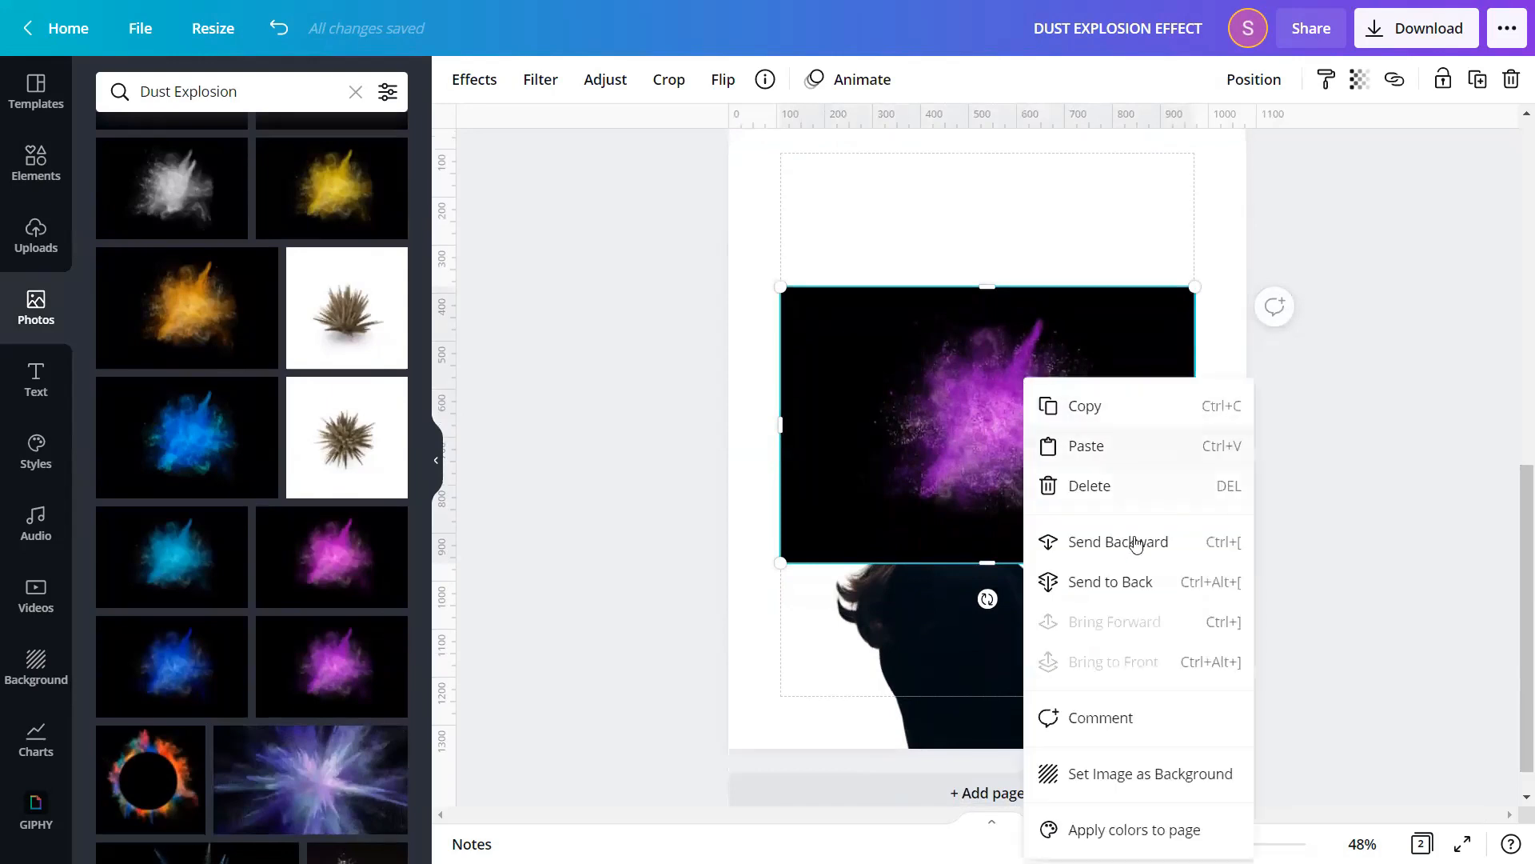
left_click(1128, 781)
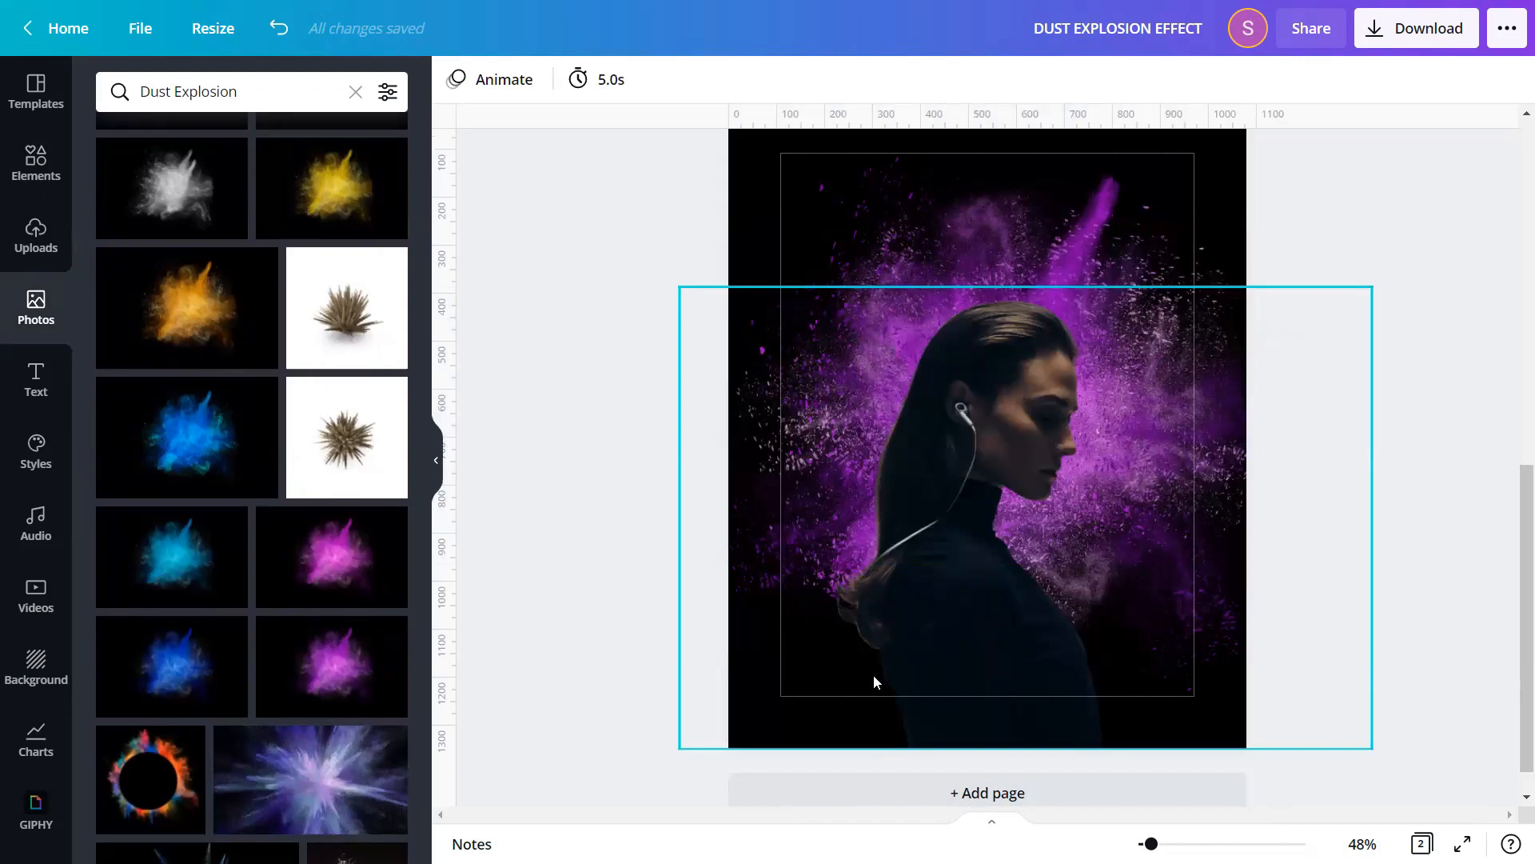
- Add a second copy of the purple dust explosion photo and remove its background with Background Remover
left_click(353, 661)
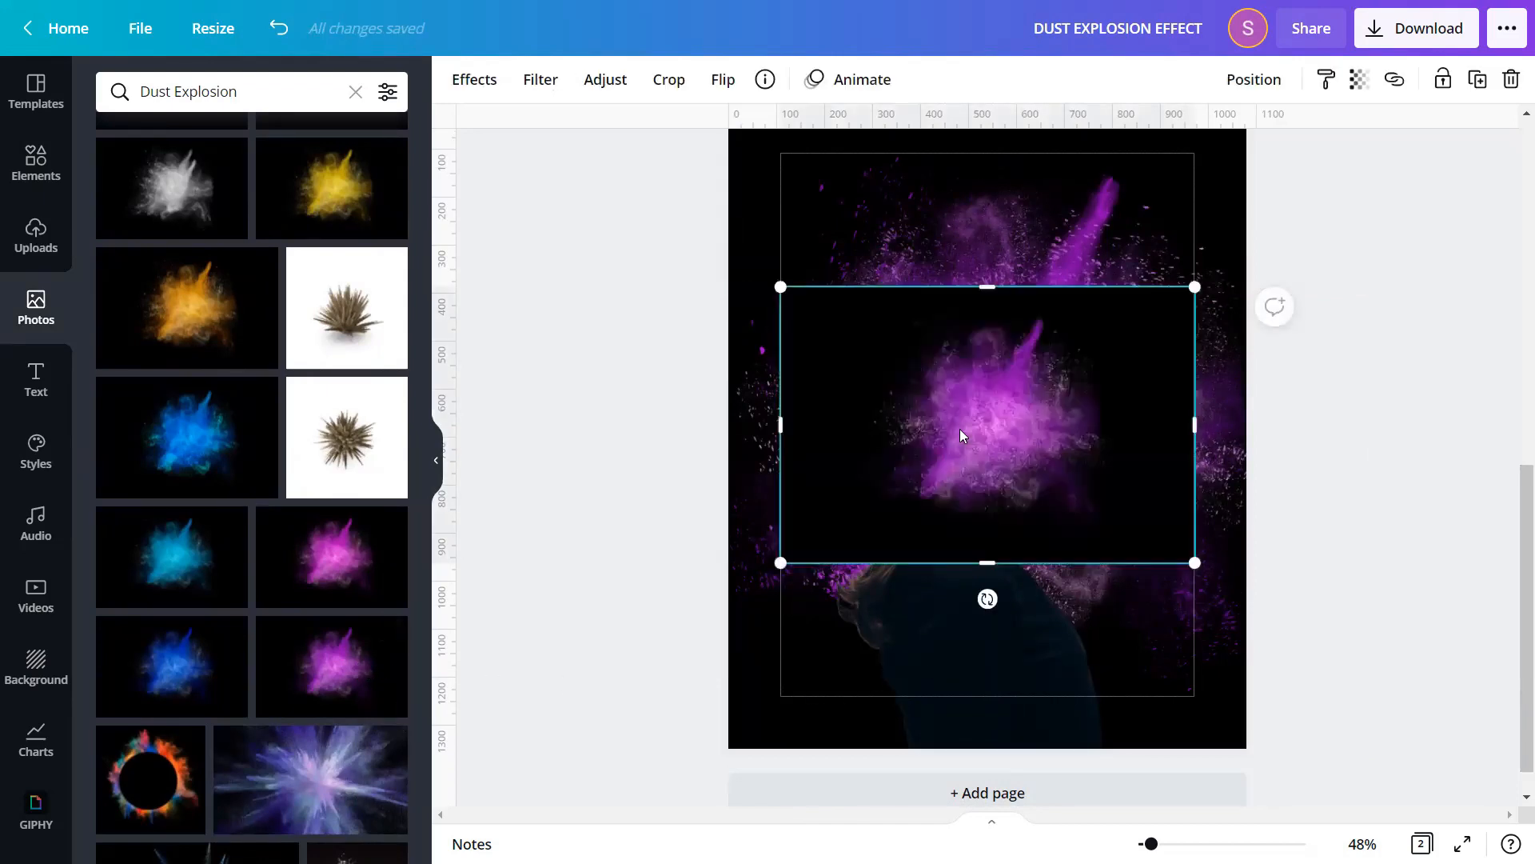
left_click(471, 82)
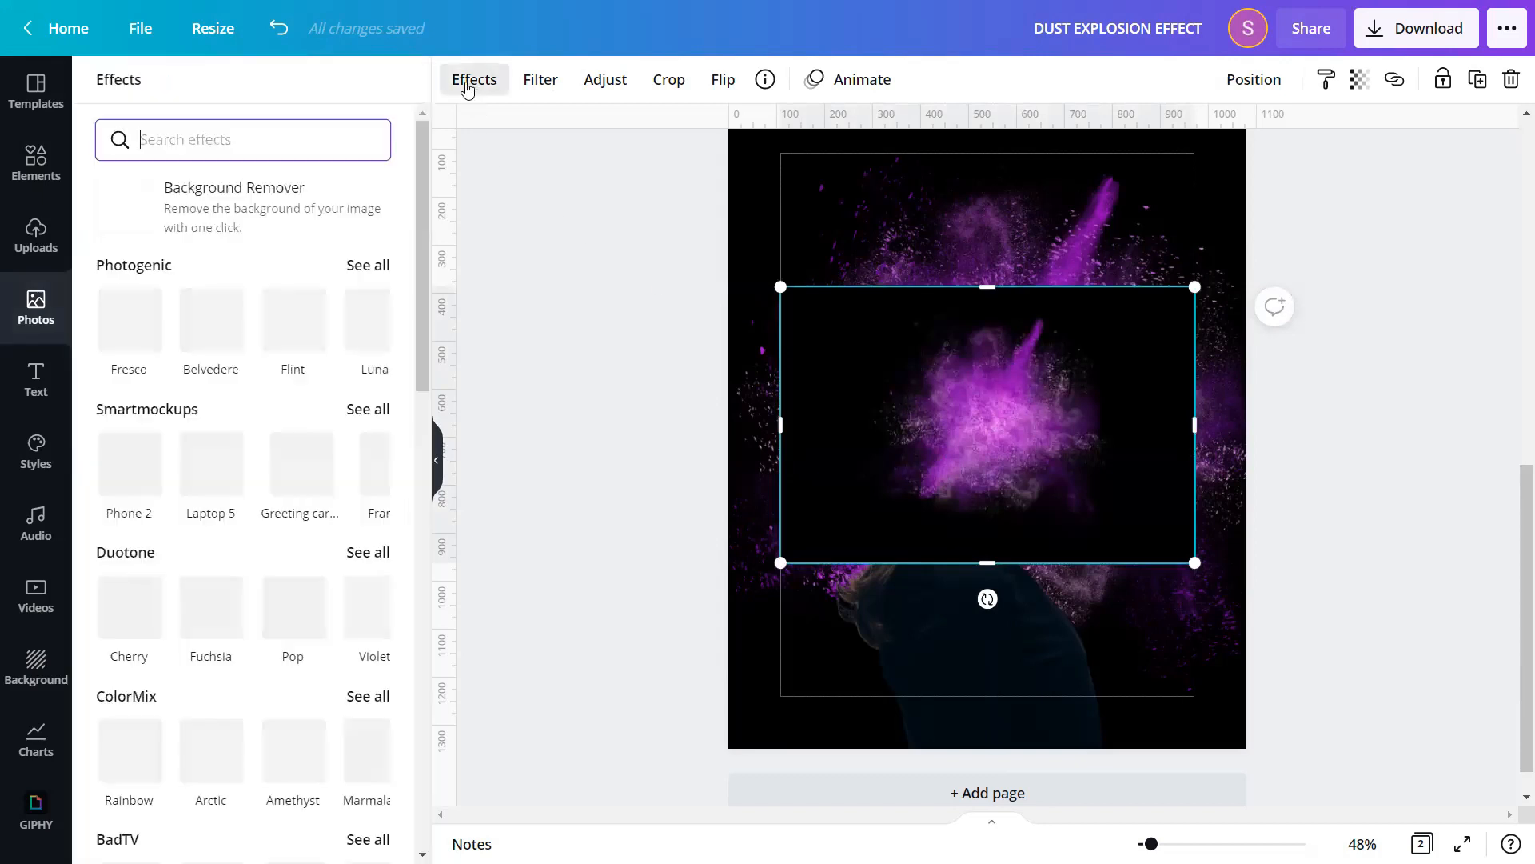
left_click(259, 216)
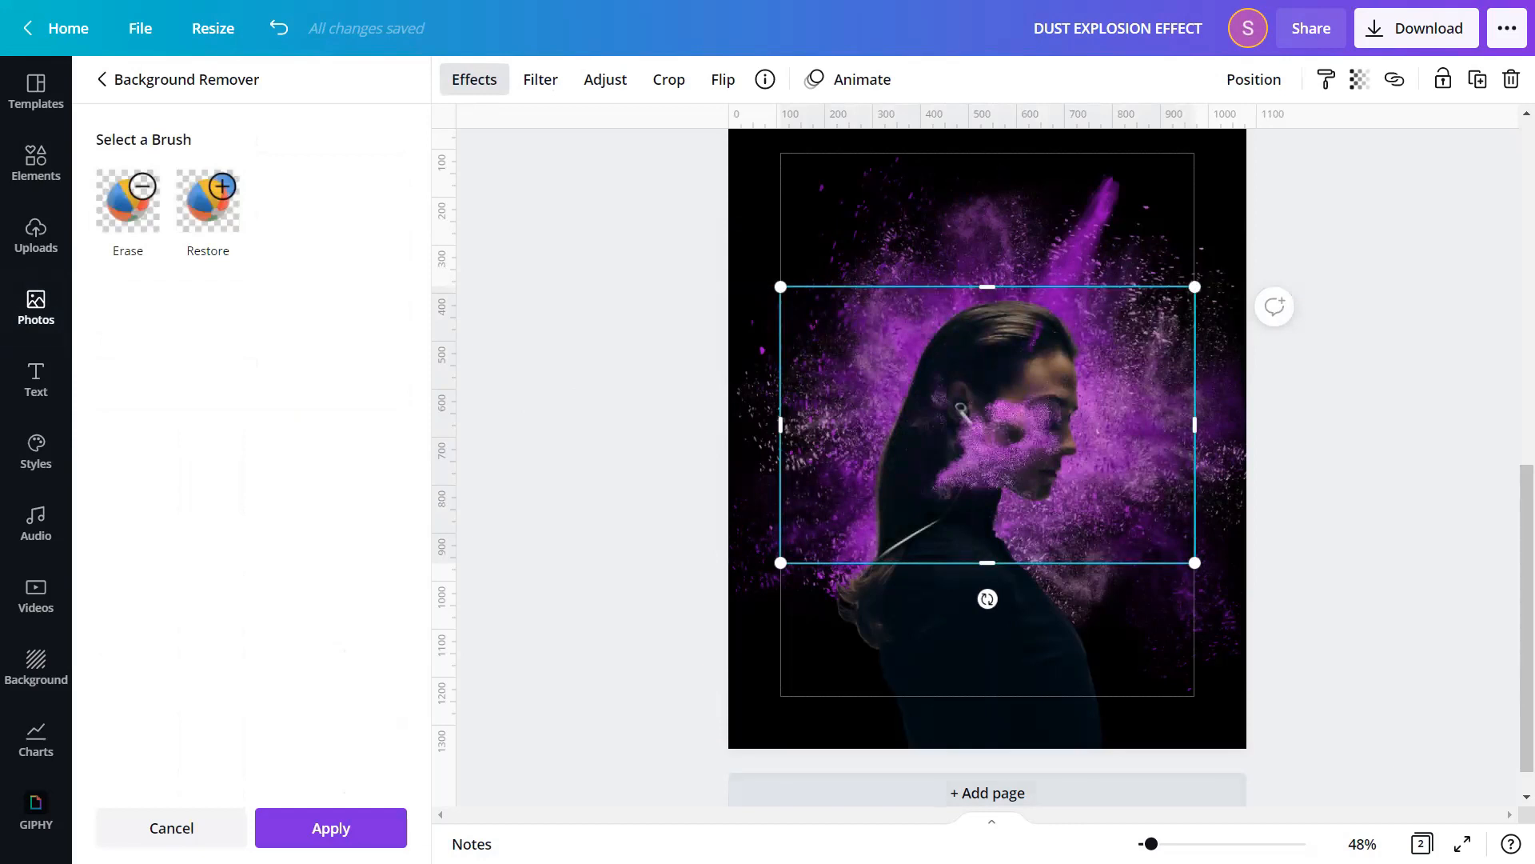
- Paint over the hole in the centre of the dust cloud with the Restore brush at size 25
scroll(1145, 735, "up", 5)
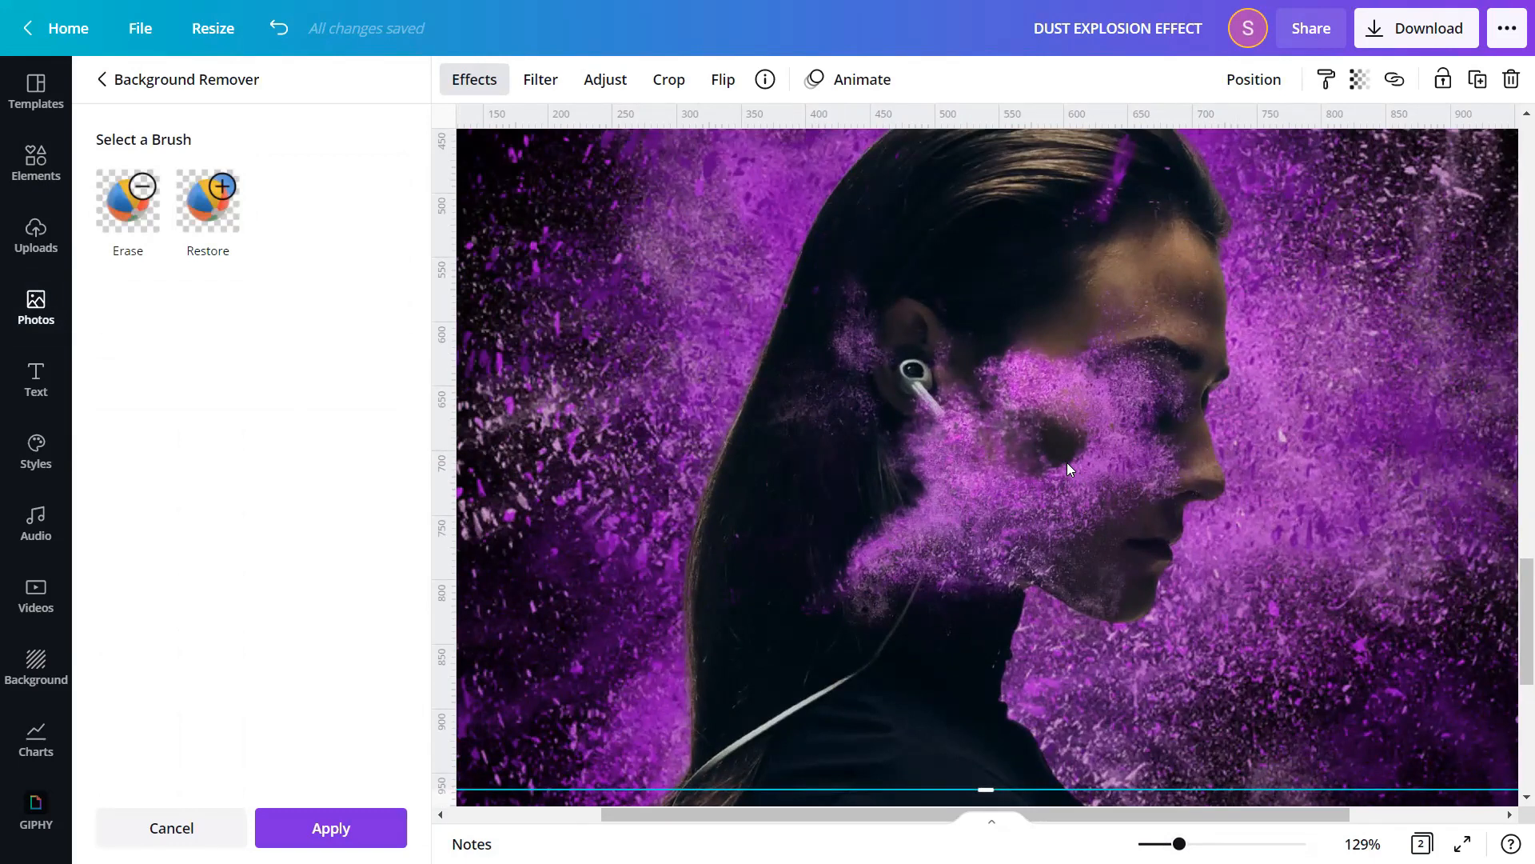
left_click(238, 202)
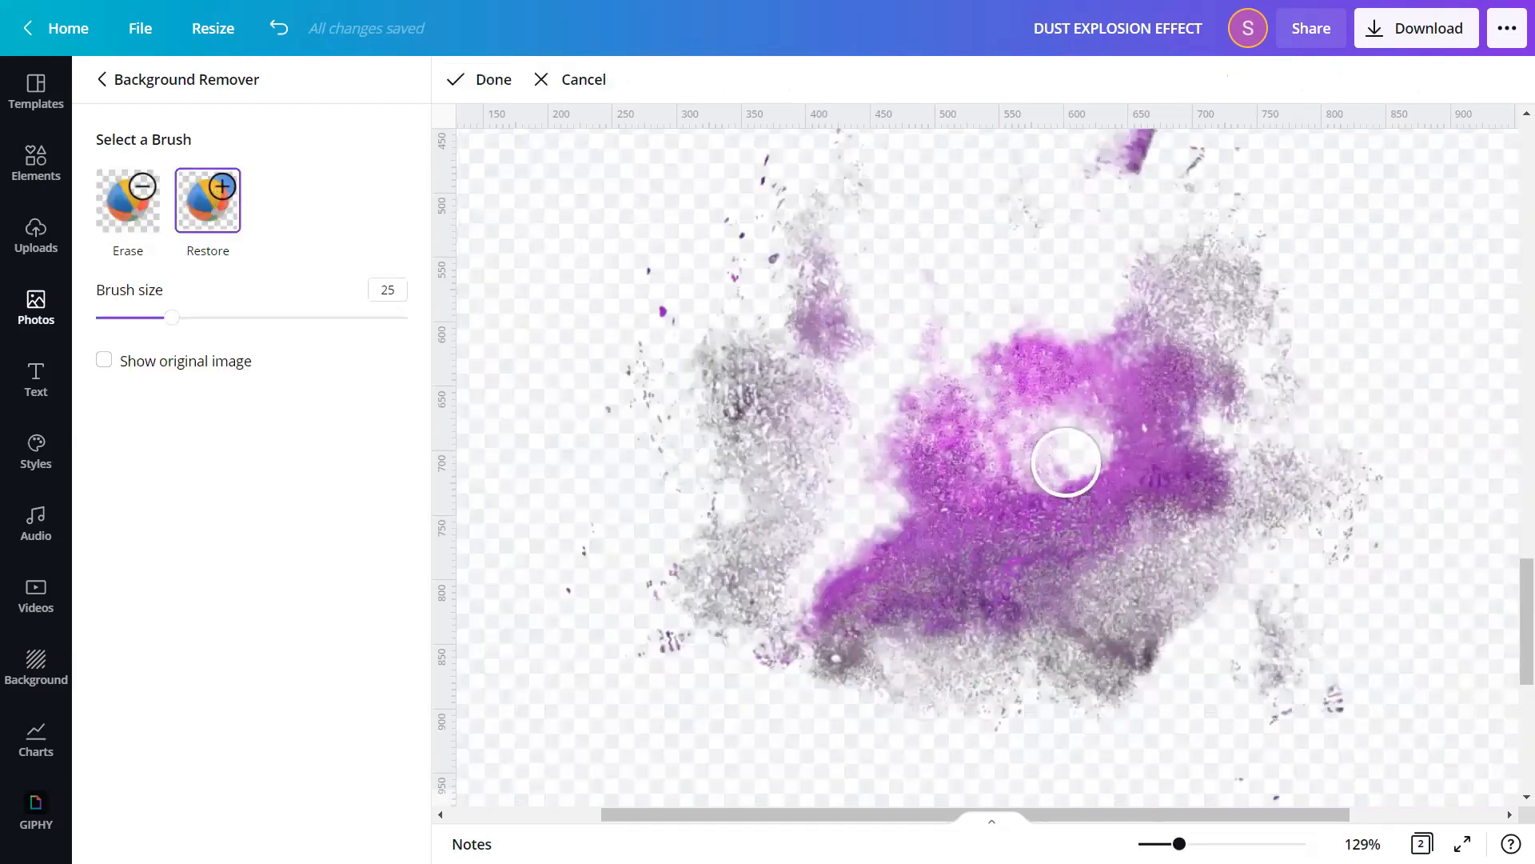
mouse_move(1090, 436)
left_mouse_down()
mouse_move(1046, 474)
mouse_move(1030, 440)
mouse_move(1077, 419)
left_mouse_up()
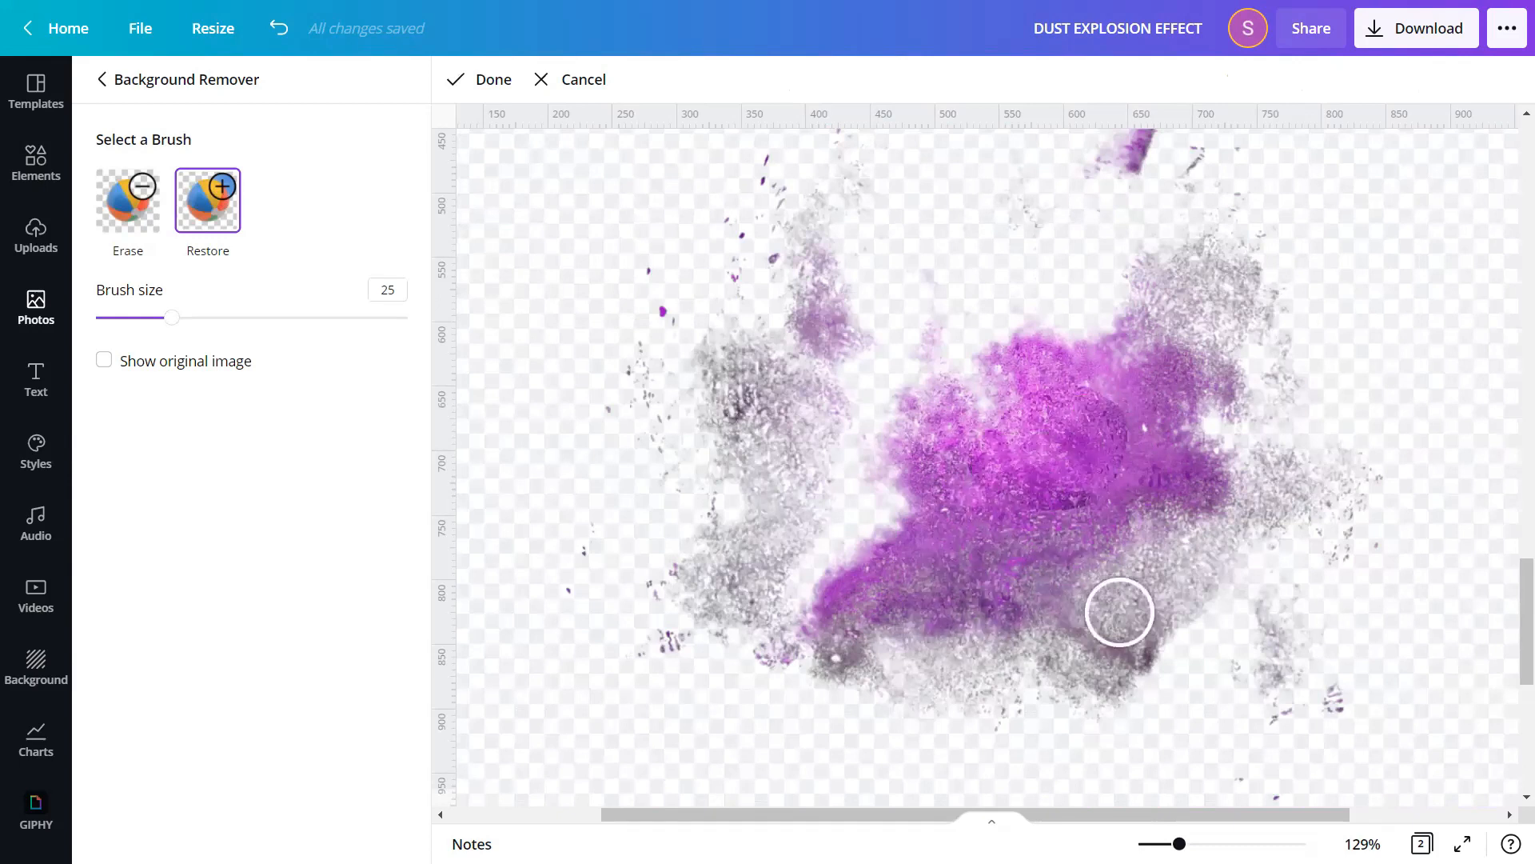
scroll(1169, 429, "up", 1)
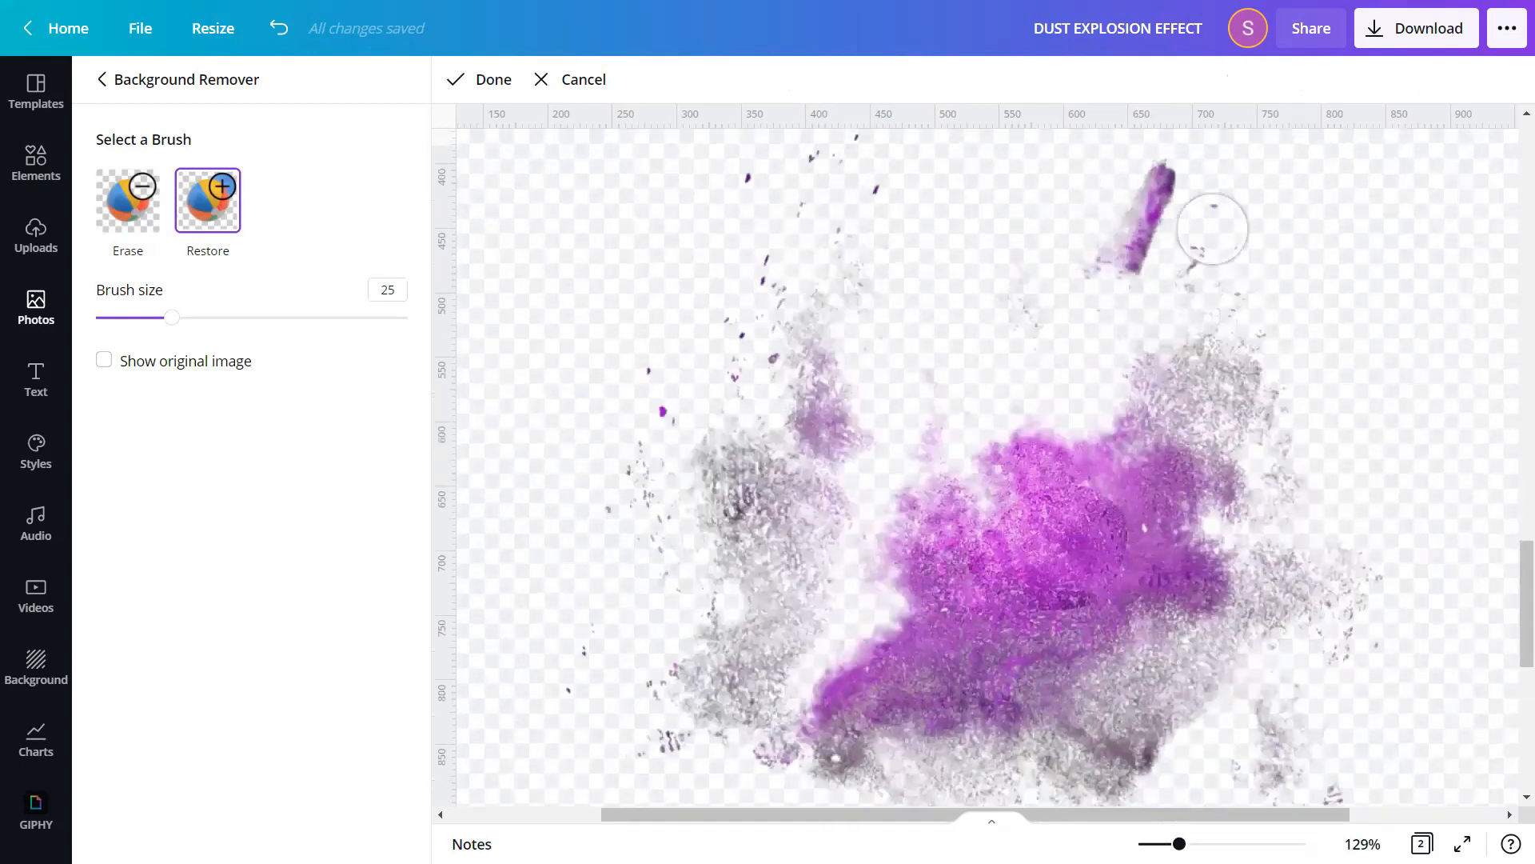
- Erase the isolated purple streak above the dust cloud with the Erase brush at size 25
left_click(128, 186)
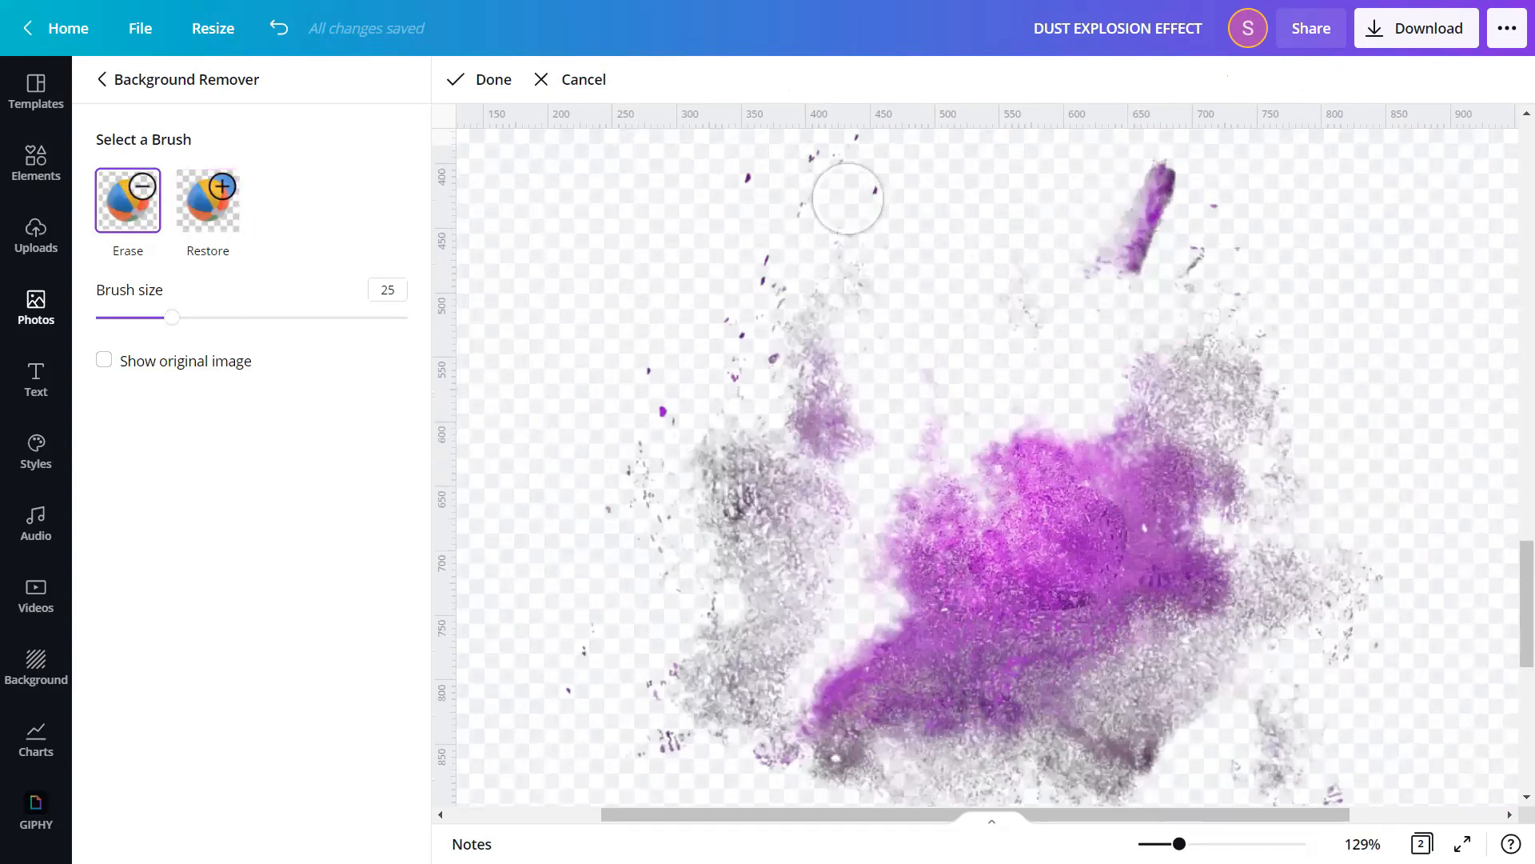
mouse_move(1136, 164)
left_mouse_down()
mouse_move(1149, 178)
mouse_move(1117, 260)
left_mouse_up()
left_click(1223, 184)
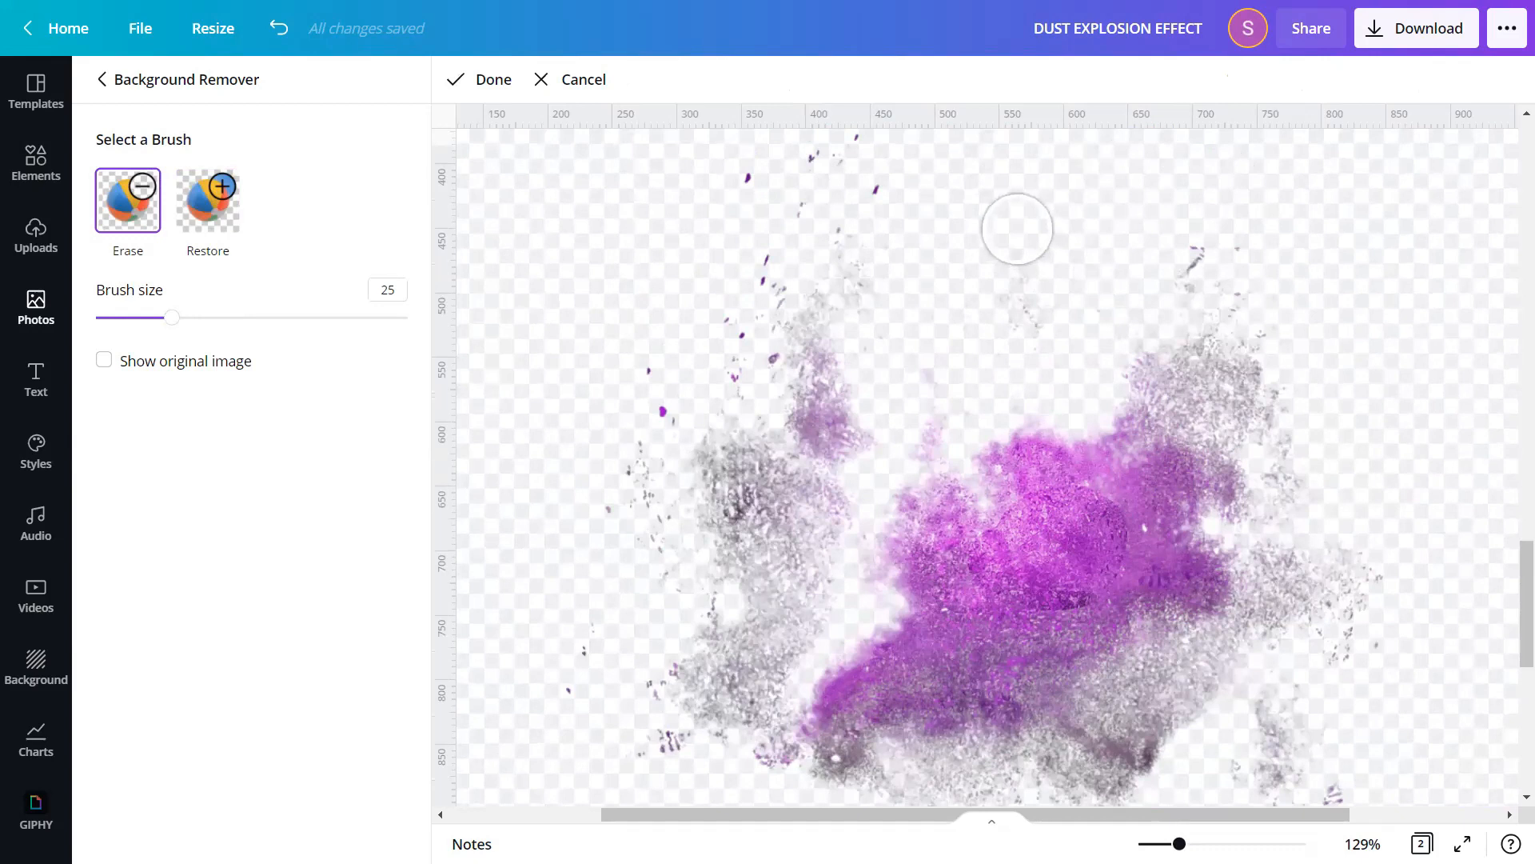
- Restore more of the dust cloud's centre with the Restore brush, then finish and apply the background removal
scroll(1004, 281, "down", 1)
left_click(228, 199)
mouse_move(1093, 399)
left_mouse_down()
mouse_move(1117, 428)
mouse_move(1088, 478)
mouse_move(1019, 511)
mouse_move(965, 491)
mouse_move(1051, 476)
mouse_move(1034, 461)
mouse_move(1097, 467)
mouse_move(1116, 438)
mouse_move(1076, 409)
mouse_move(1056, 402)
mouse_move(1109, 503)
mouse_move(1021, 549)
left_mouse_up()
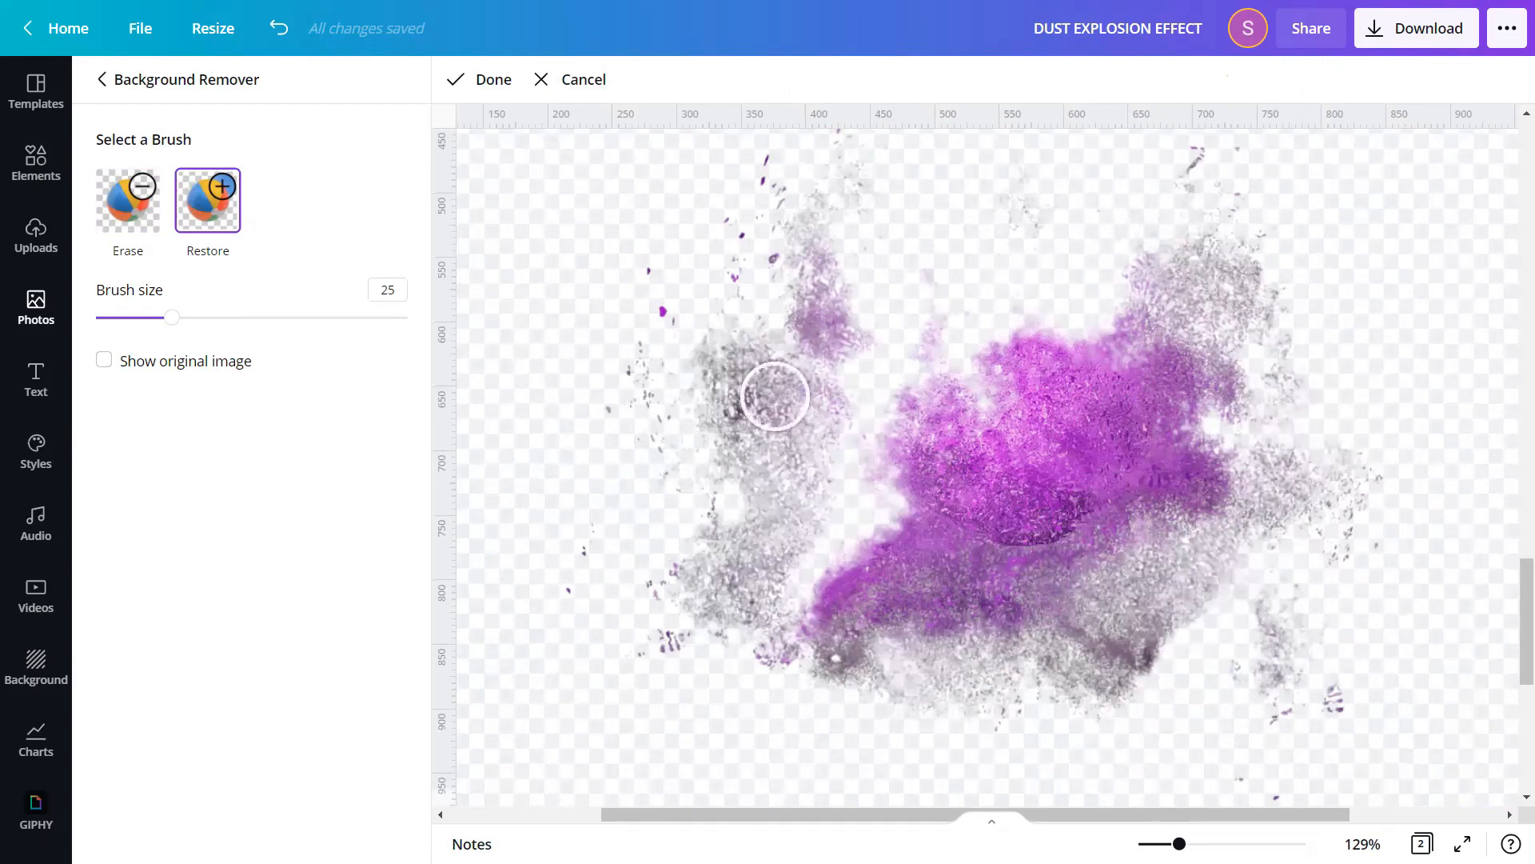
left_click(490, 80)
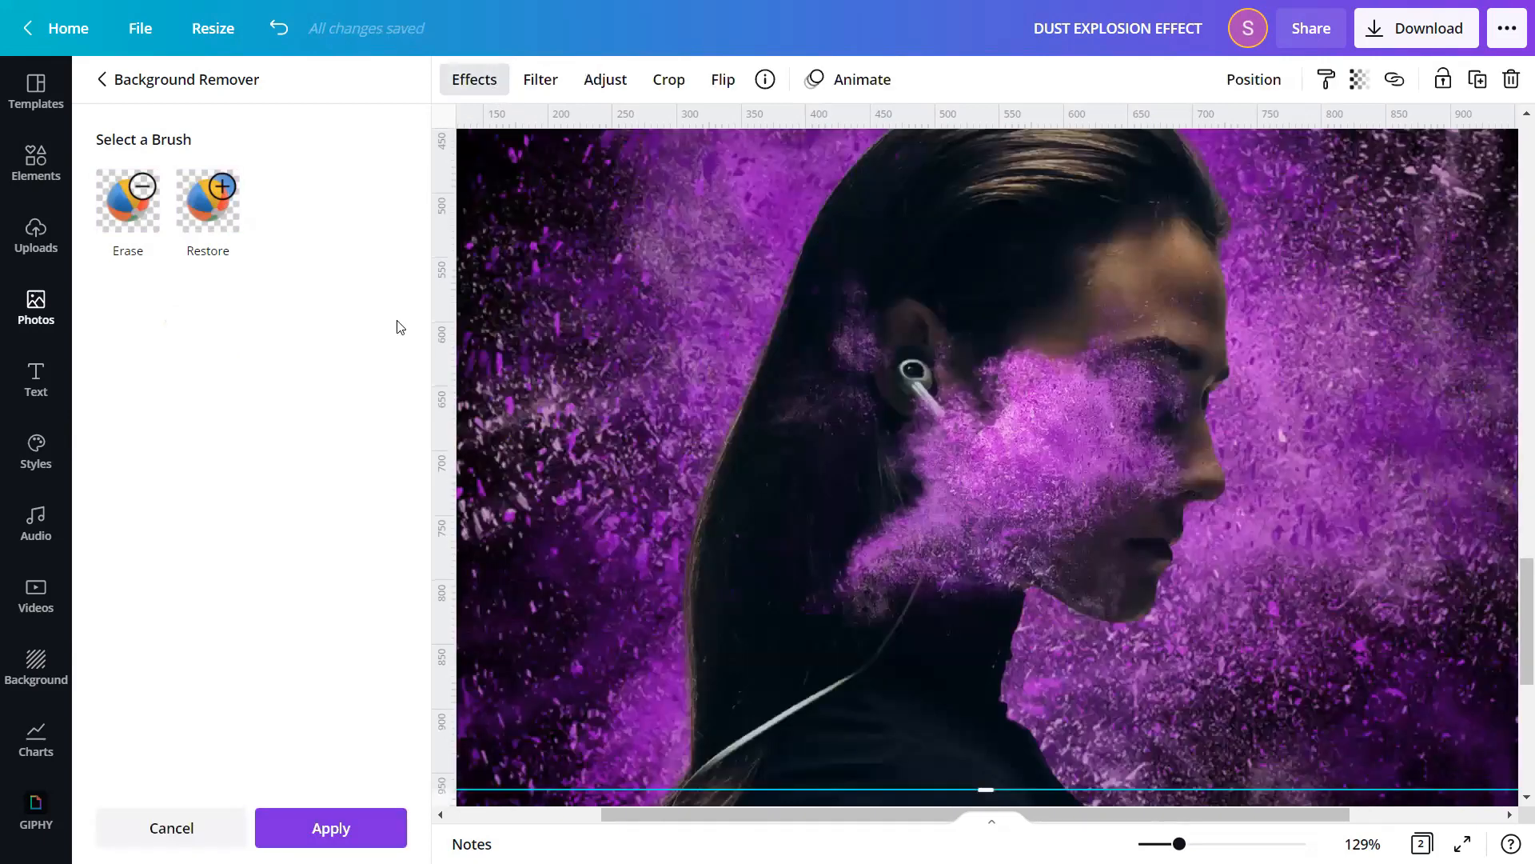
left_click(361, 824)
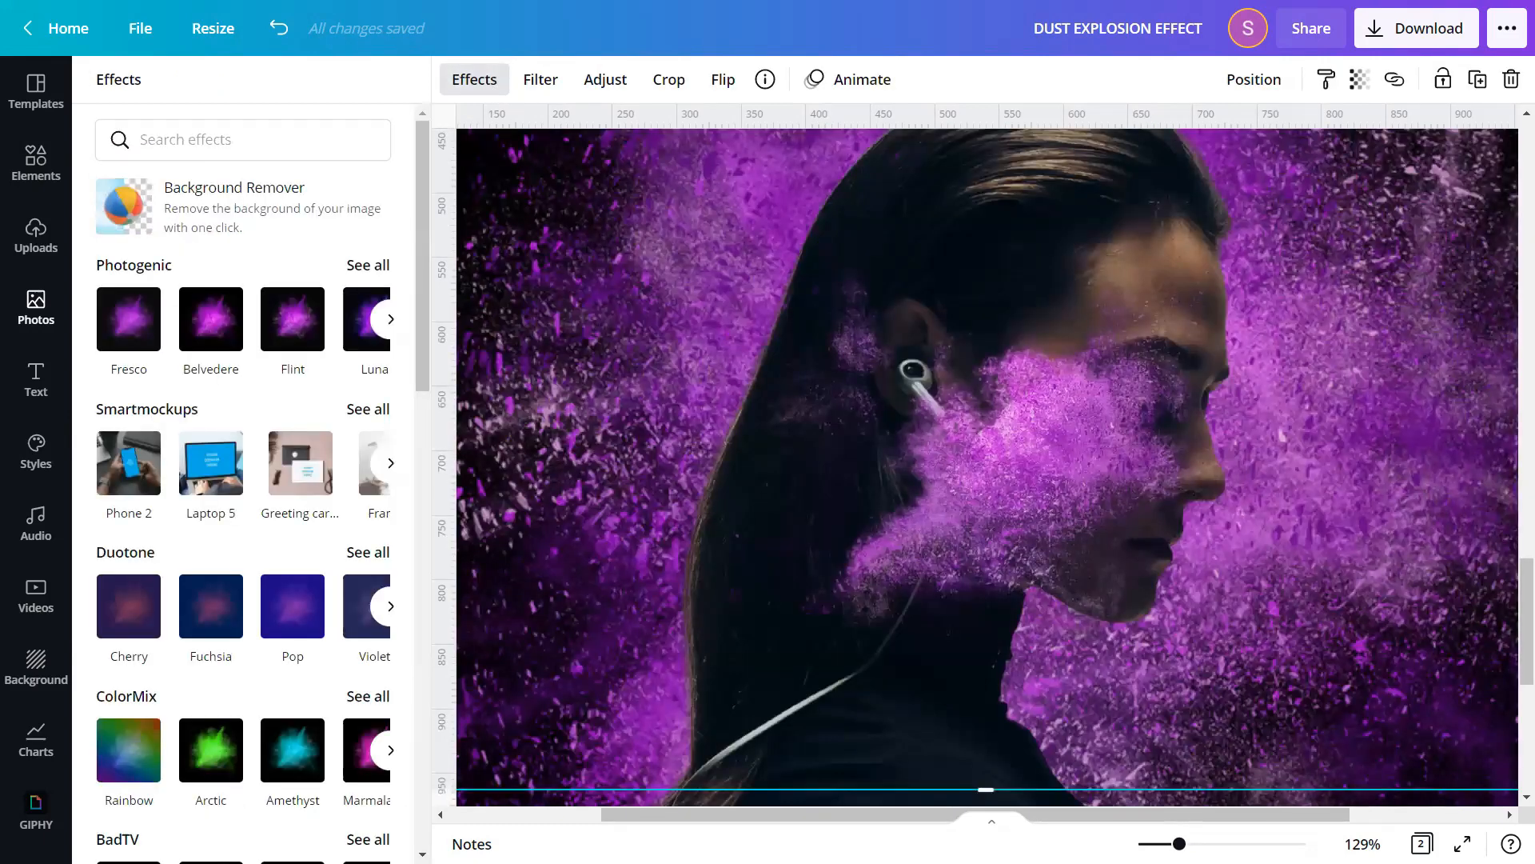
left_click_drag(1180, 843, 1158, 843)
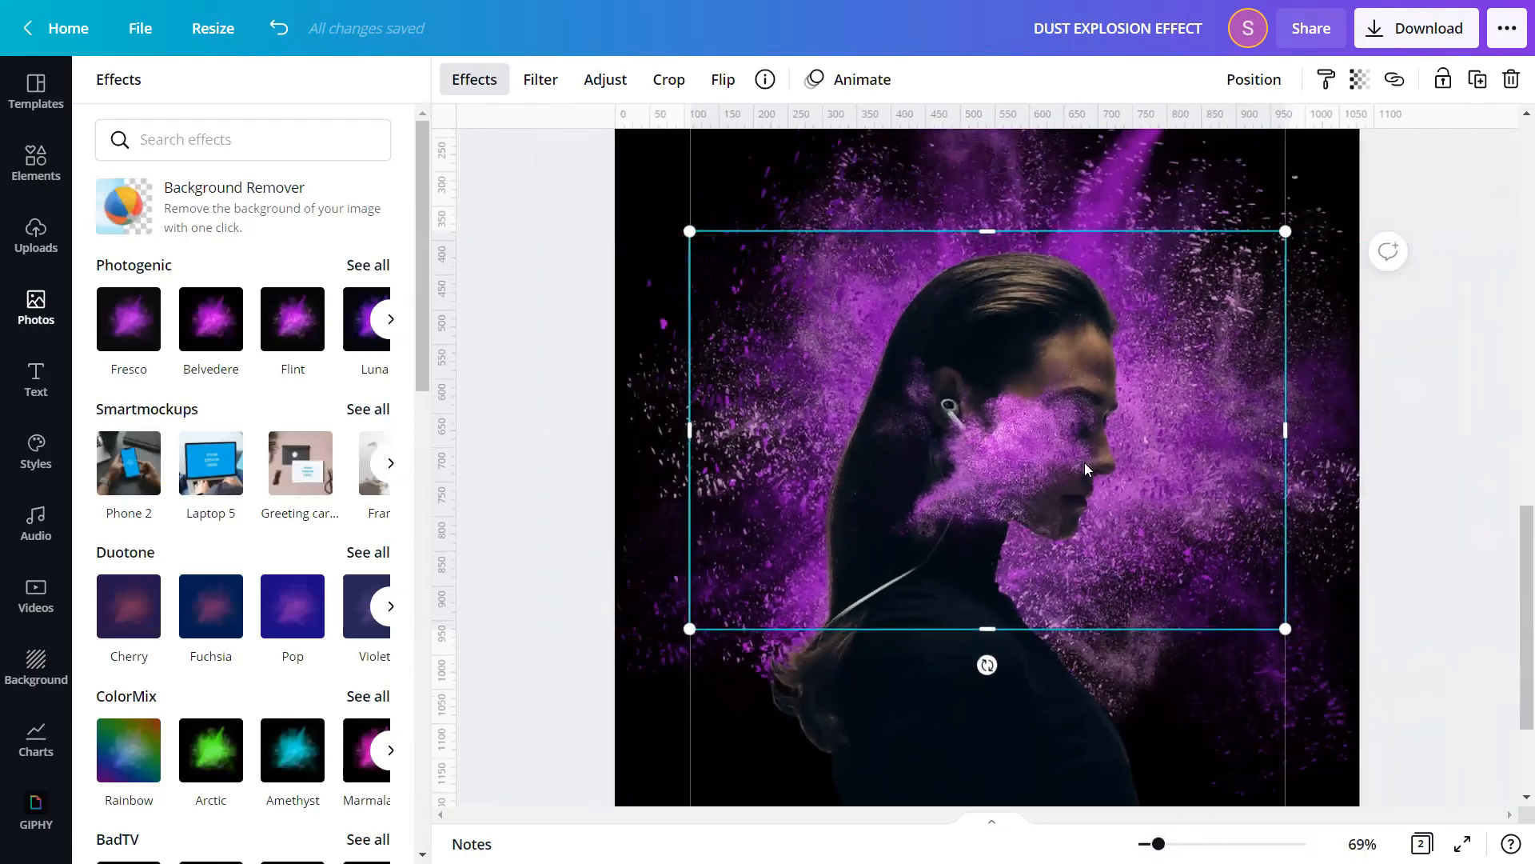
key("Escape")
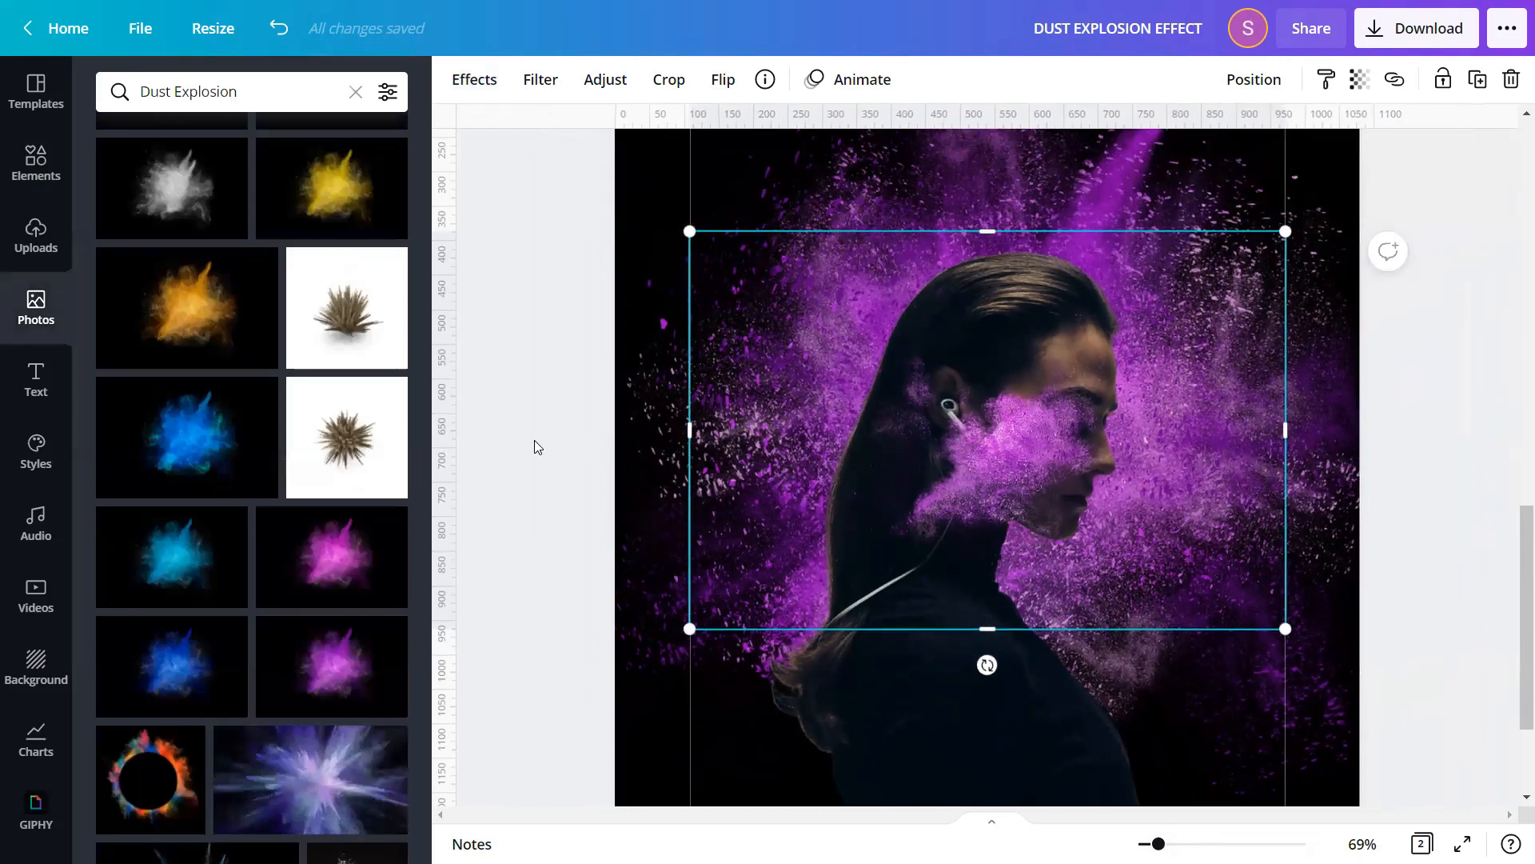
left_click(475, 468)
left_click(435, 460)
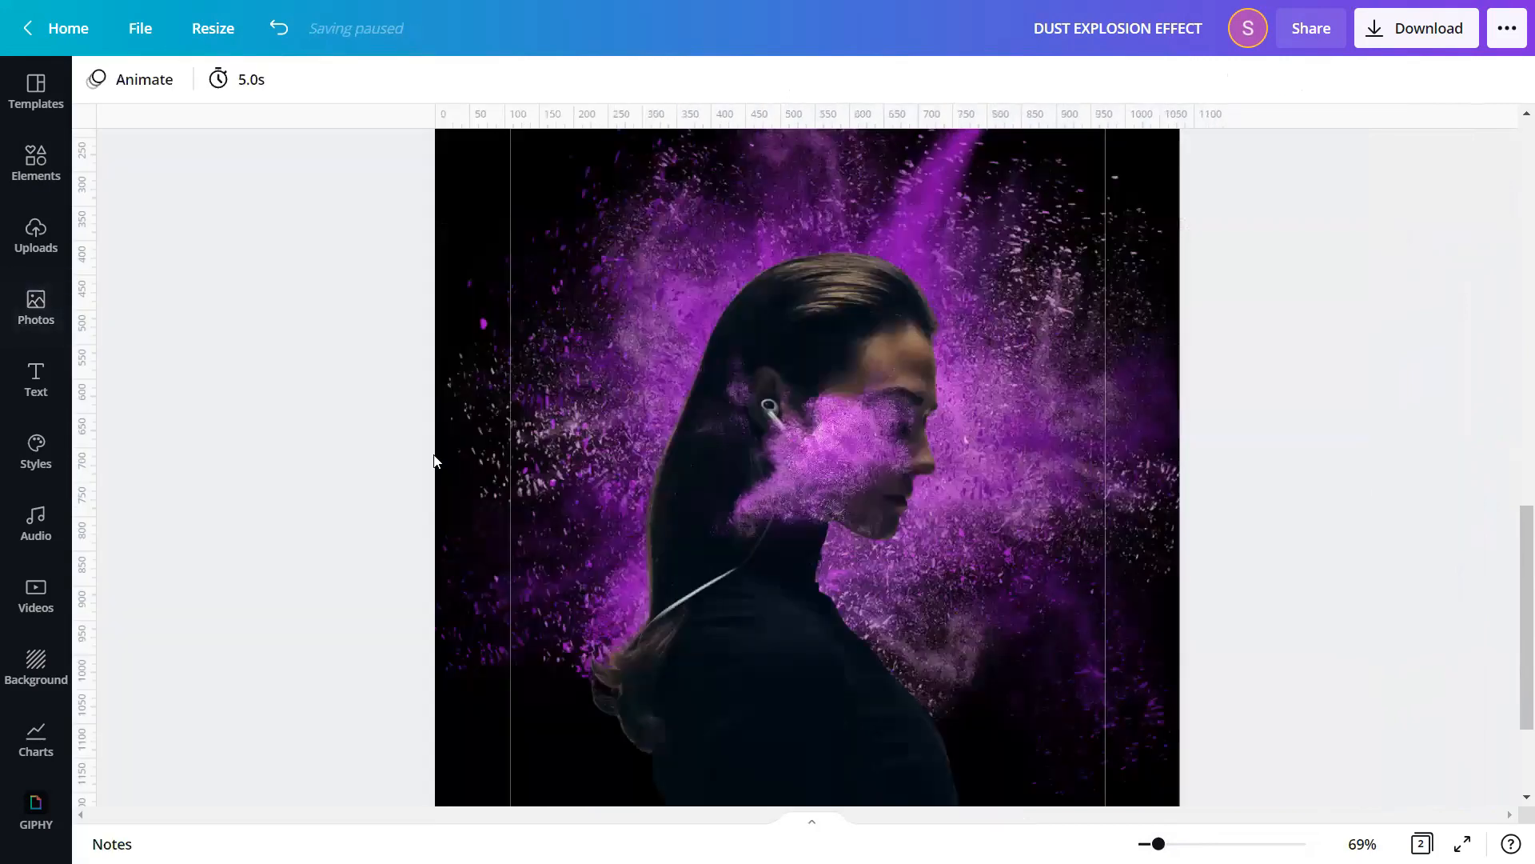
- Flip the background-removed dust cloud over the woman's face horizontally
left_click(852, 457)
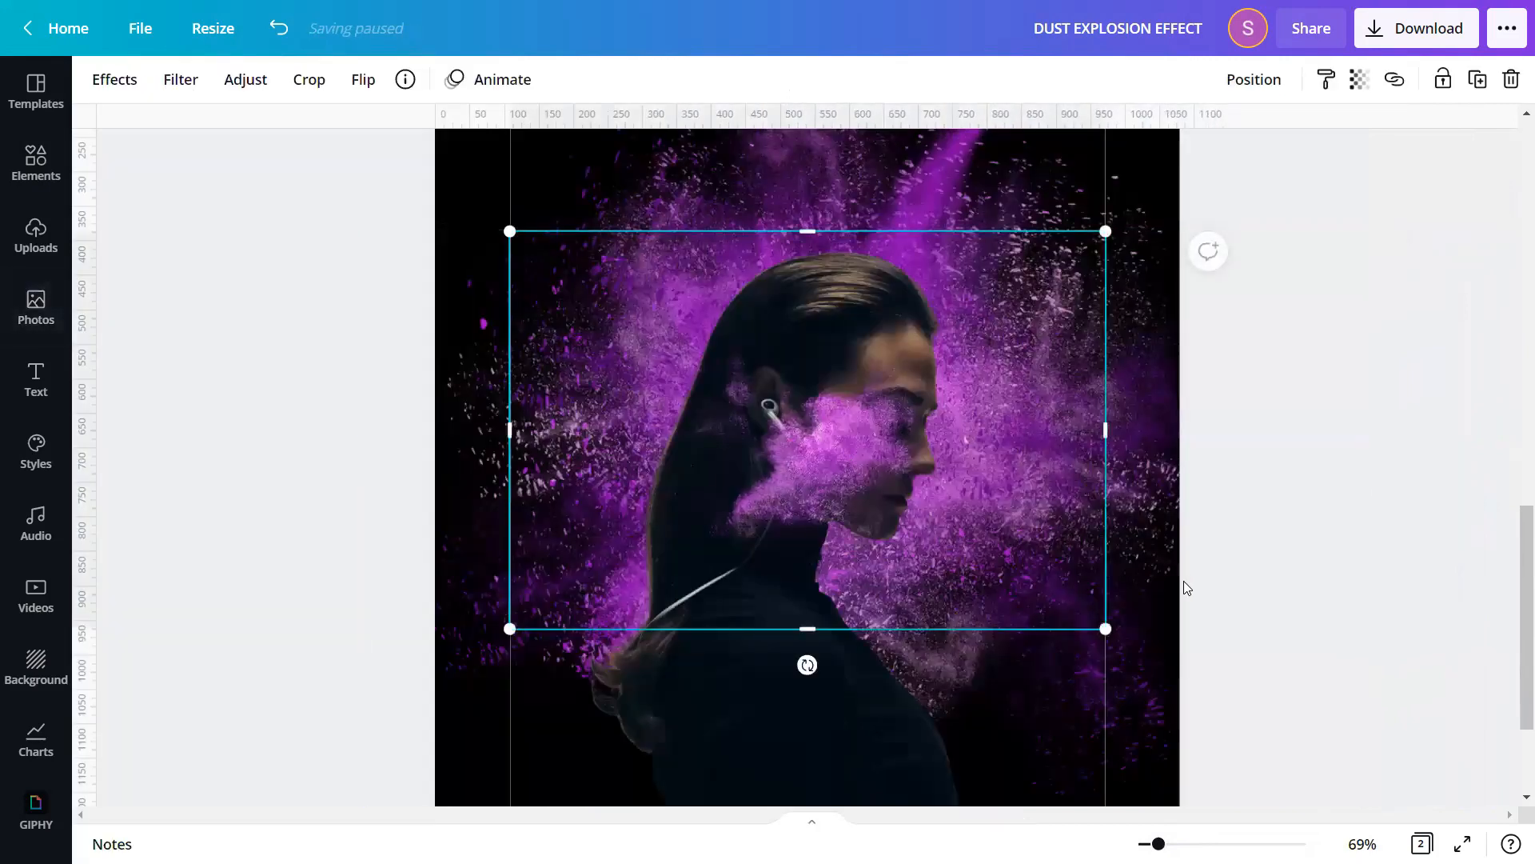
left_click(358, 85)
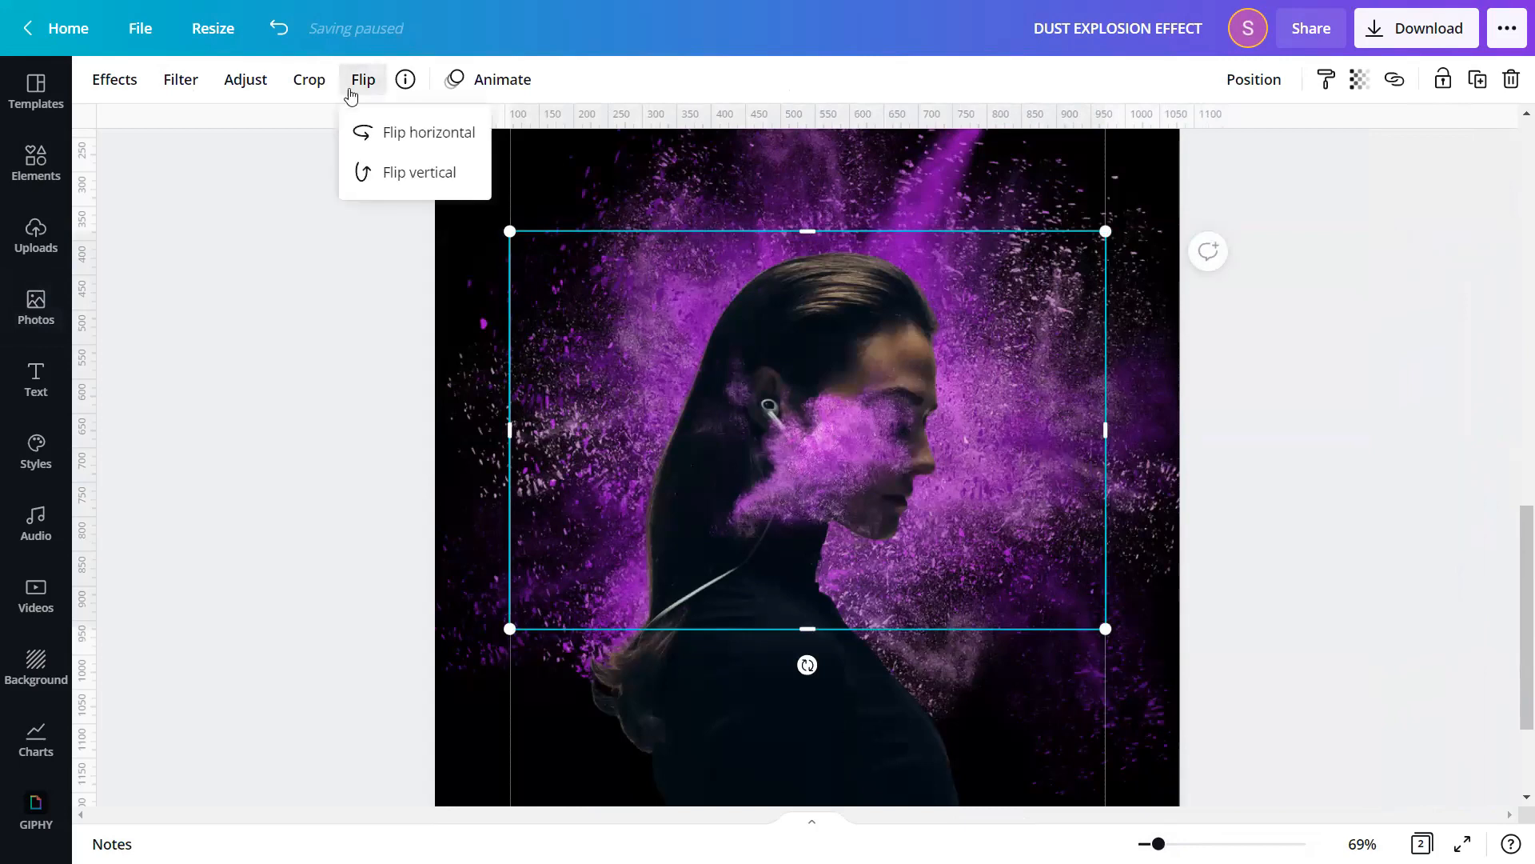
left_click(370, 126)
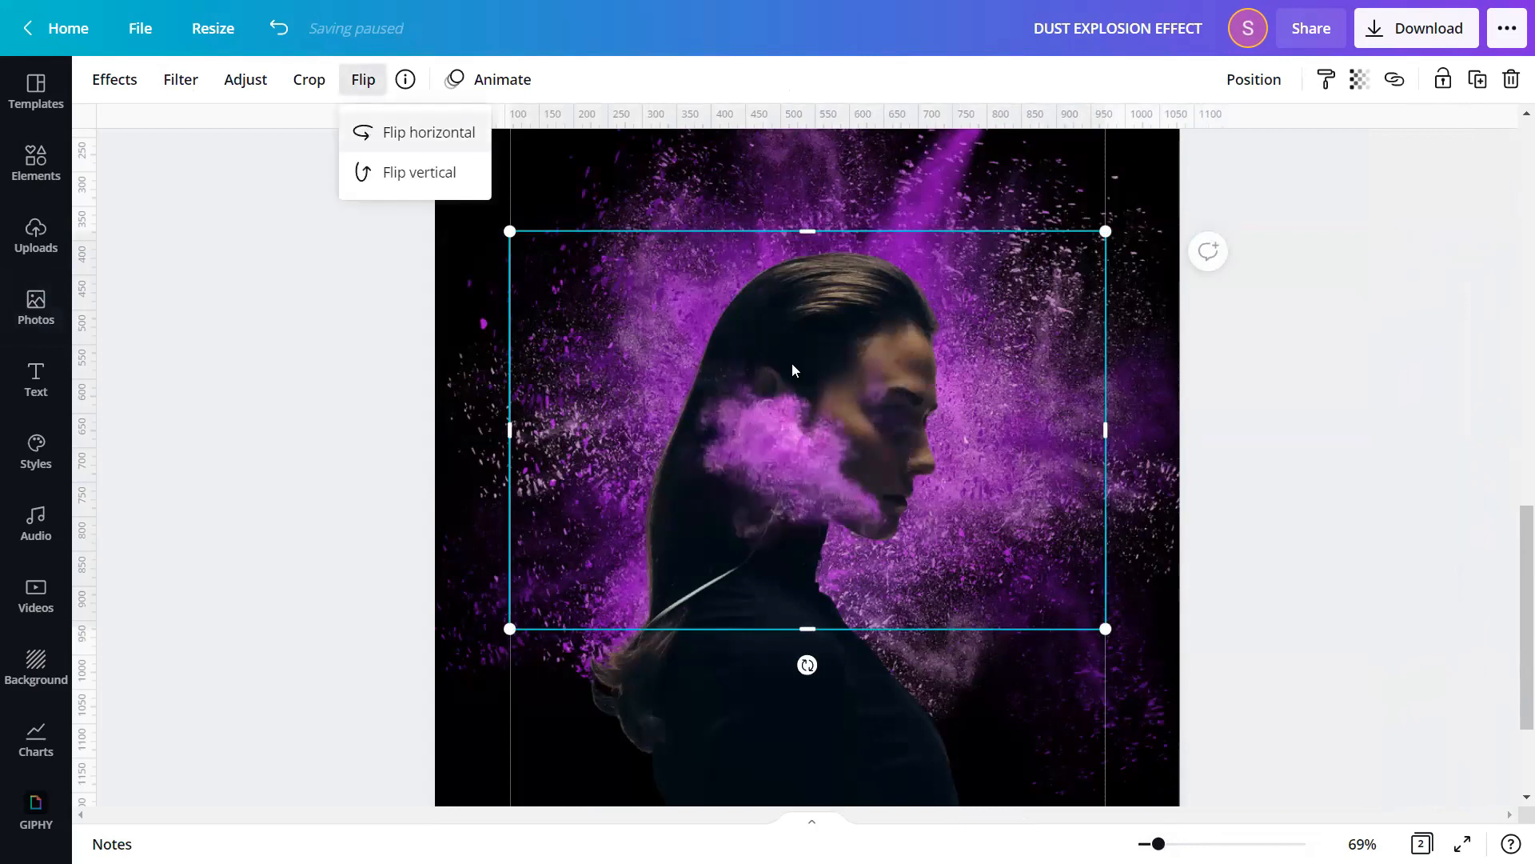
- Rotate and enlarge the flipped dust cloud and position it over the woman's neck, lower hair and back shoulder
left_click_drag(807, 665, 626, 609)
scroll(719, 608, "down", 3)
left_click_drag(860, 606, 933, 778)
left_click_drag(211, 211, 94, 152)
left_click_drag(701, 325, 738, 297)
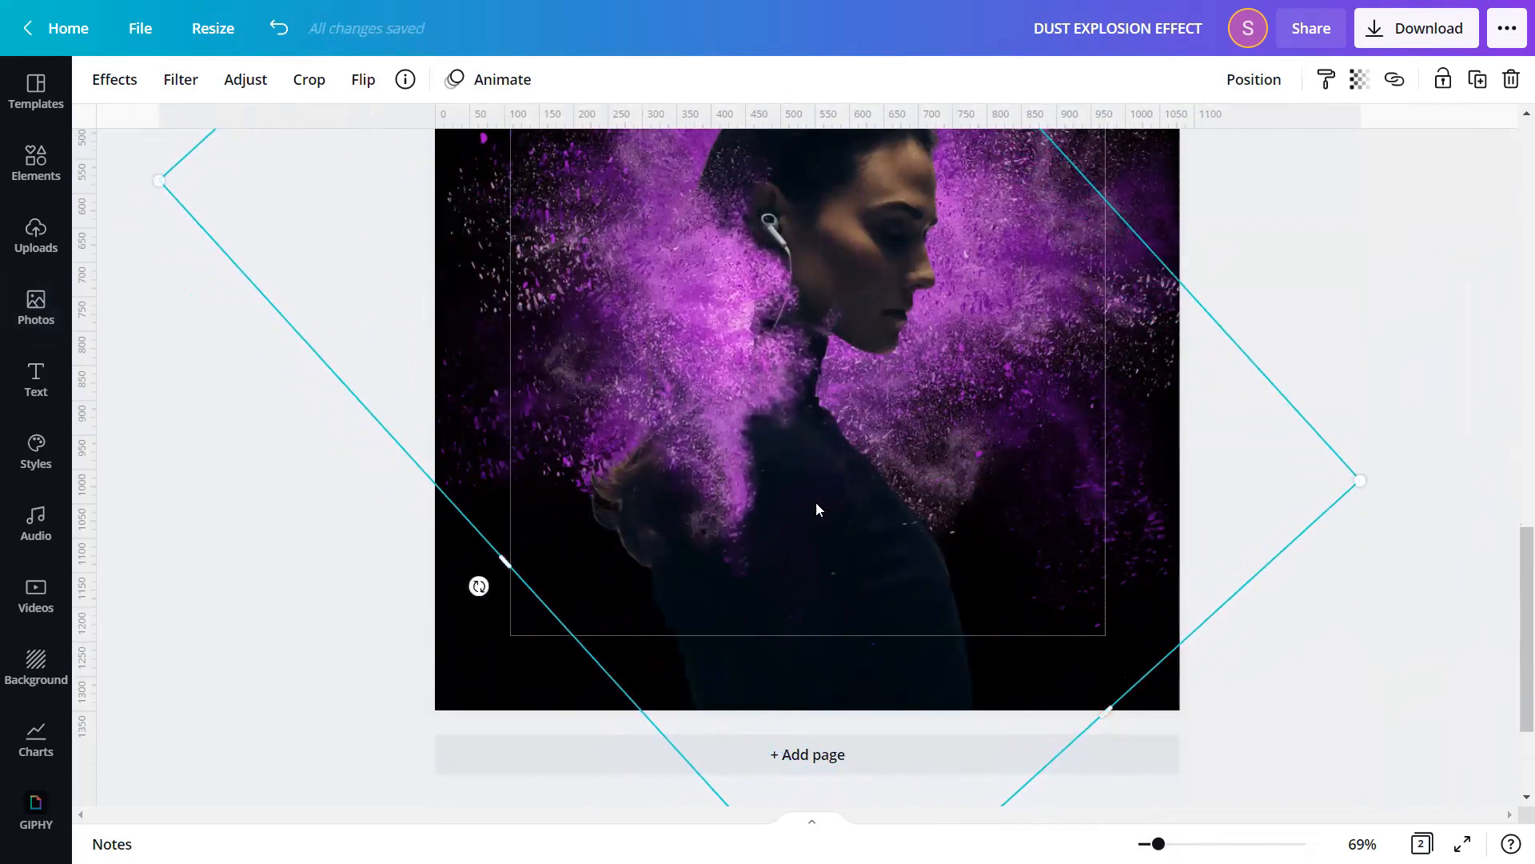
scroll(816, 502, "up", 3)
left_click_drag(738, 556, 713, 544)
left_click_drag(449, 772, 504, 817)
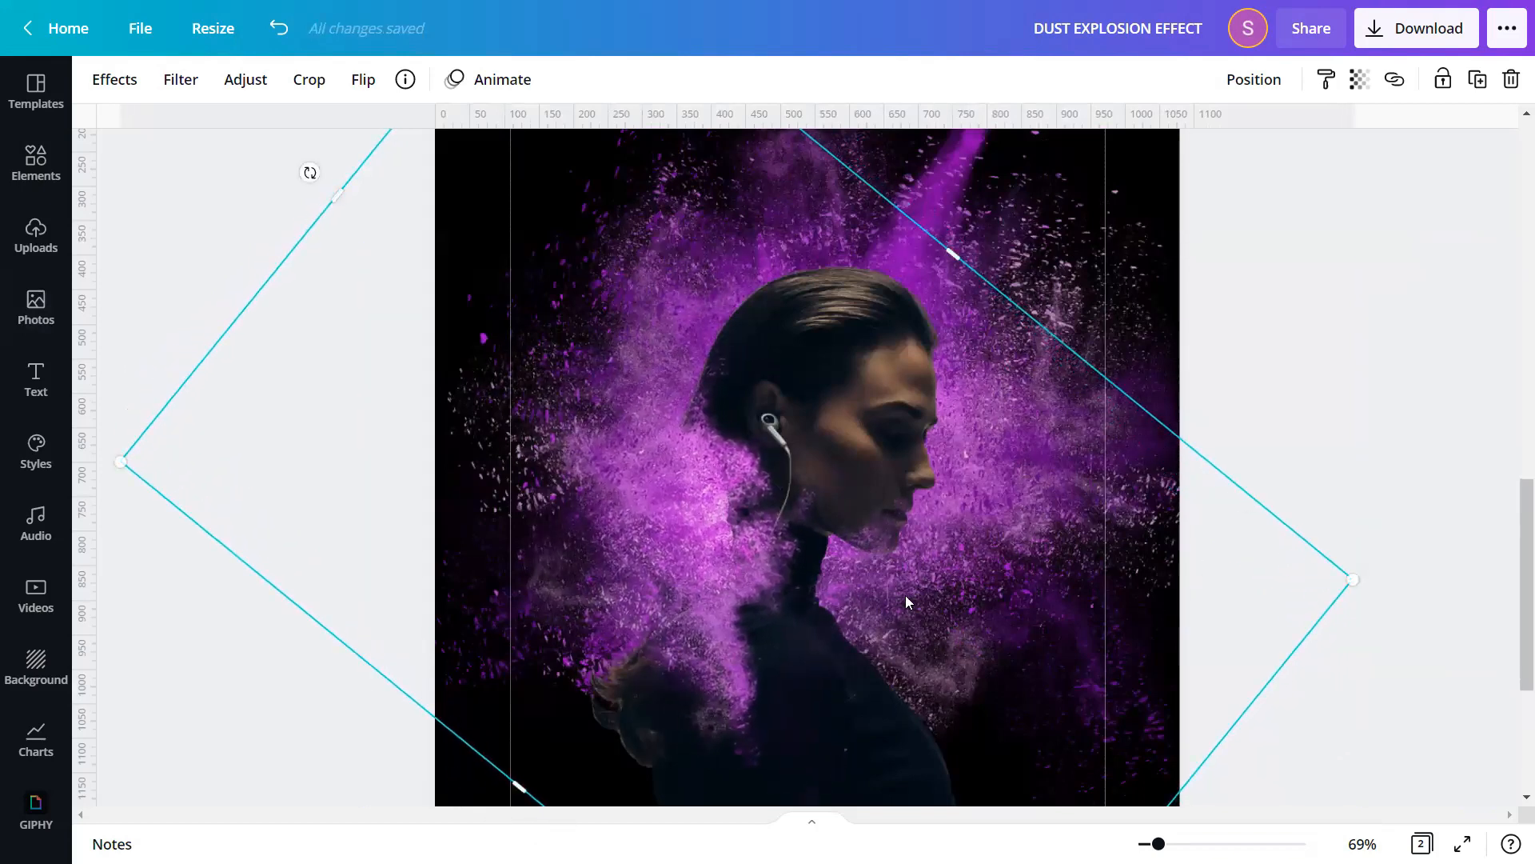
- Inspect close up and in full how the dust overlay blends with the woman's face, hair and shoulder
scroll(1079, 577, "up", 5)
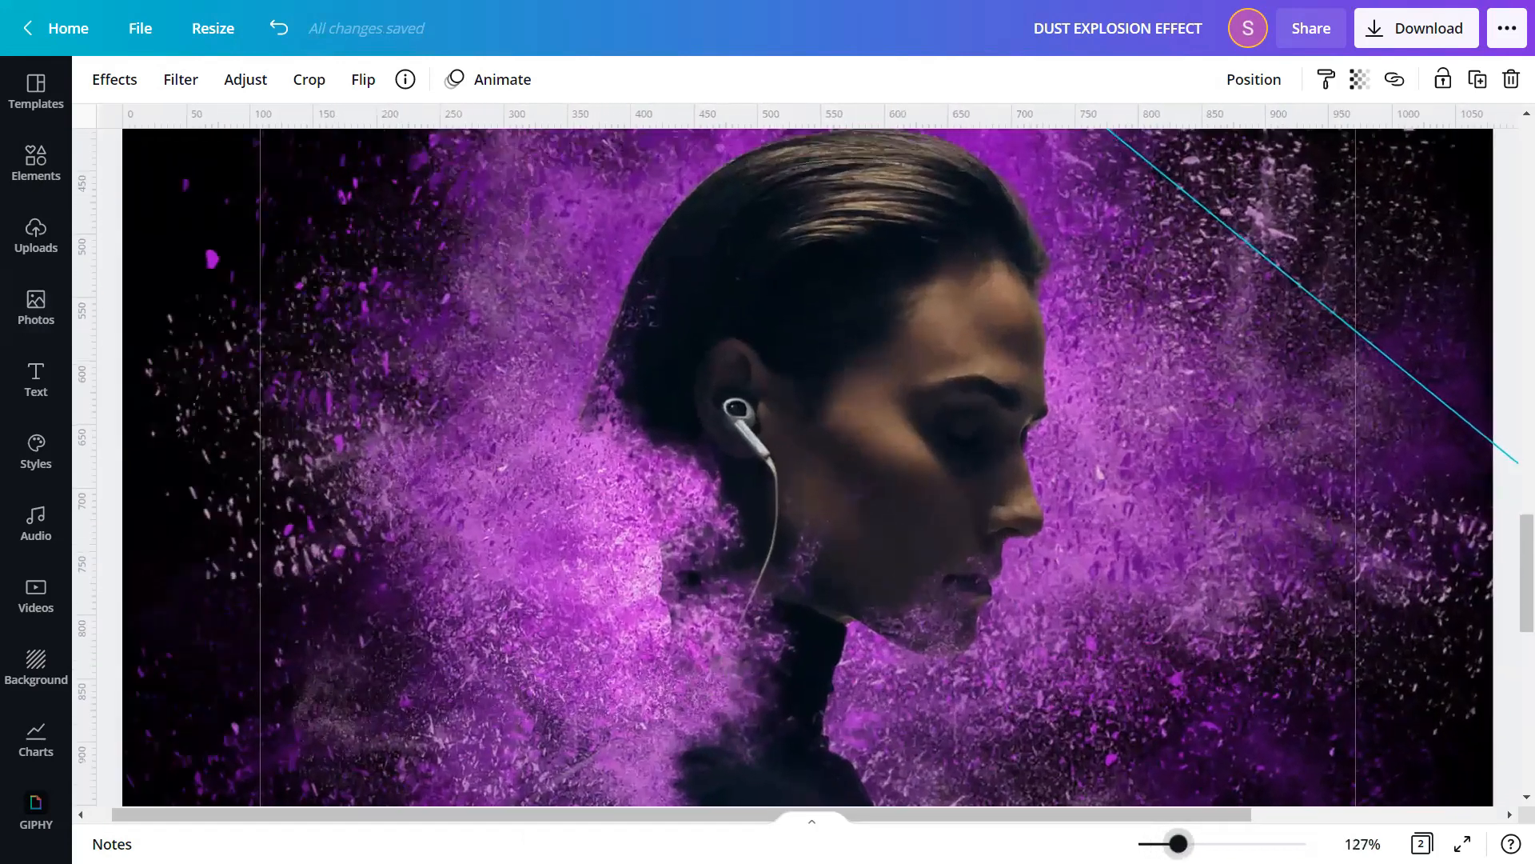
scroll(1079, 578, "down", 3)
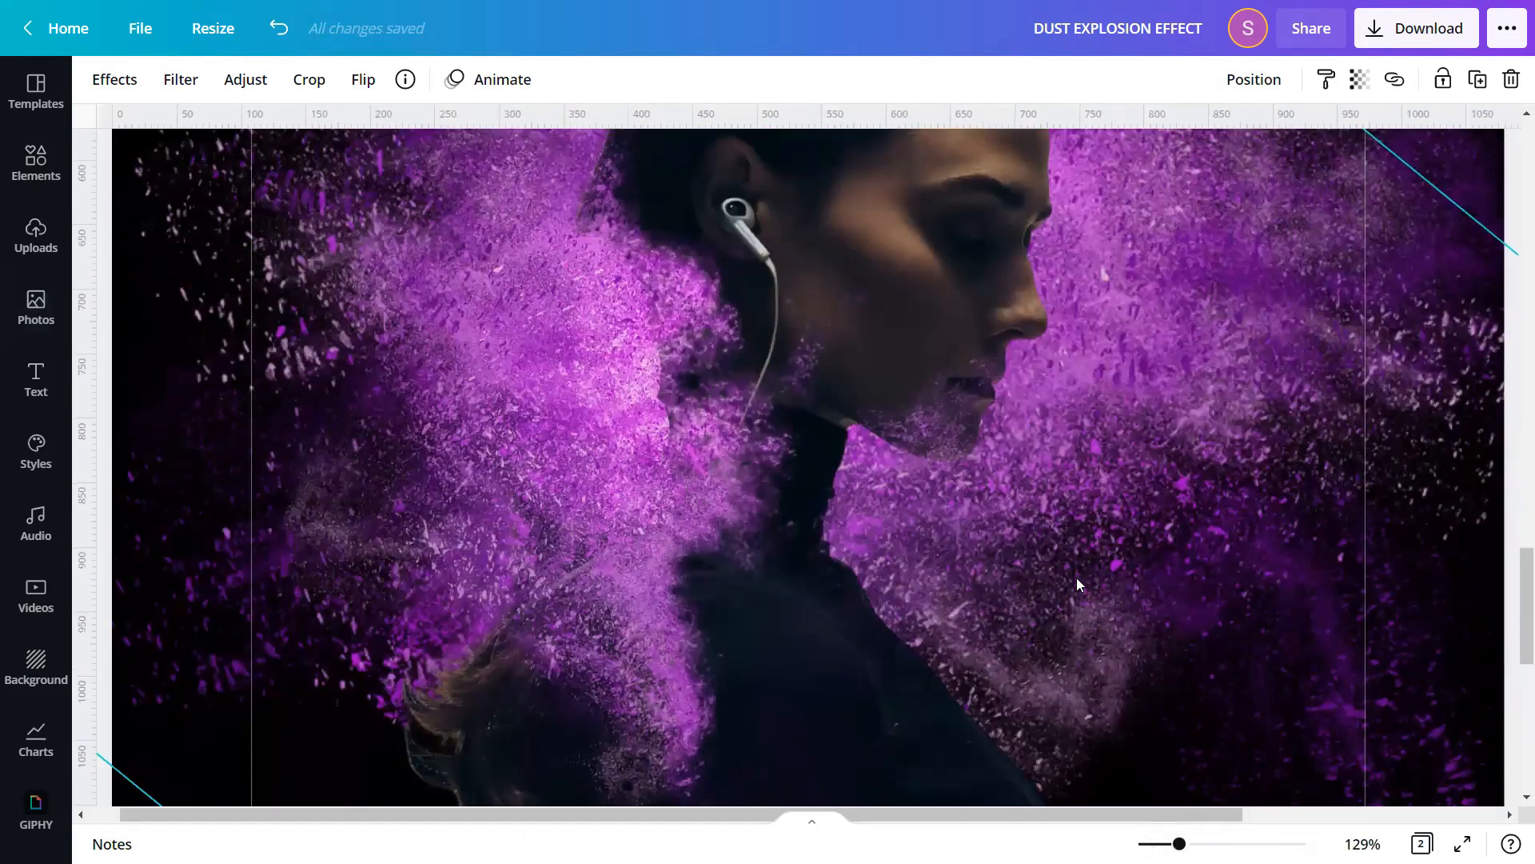
scroll(1077, 582, "up", 5)
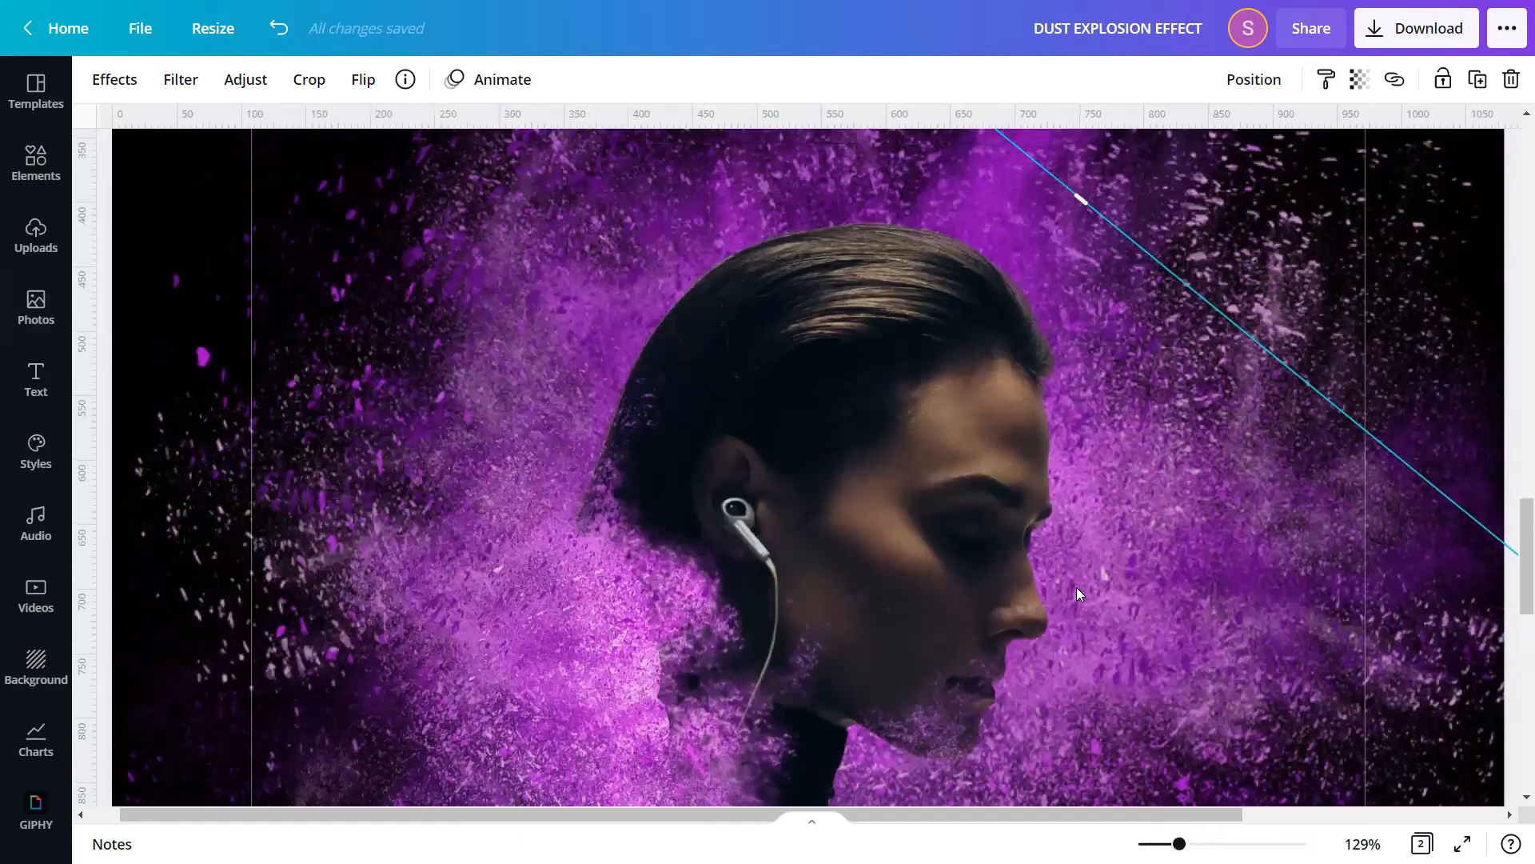
scroll(1076, 582, "down", 5)
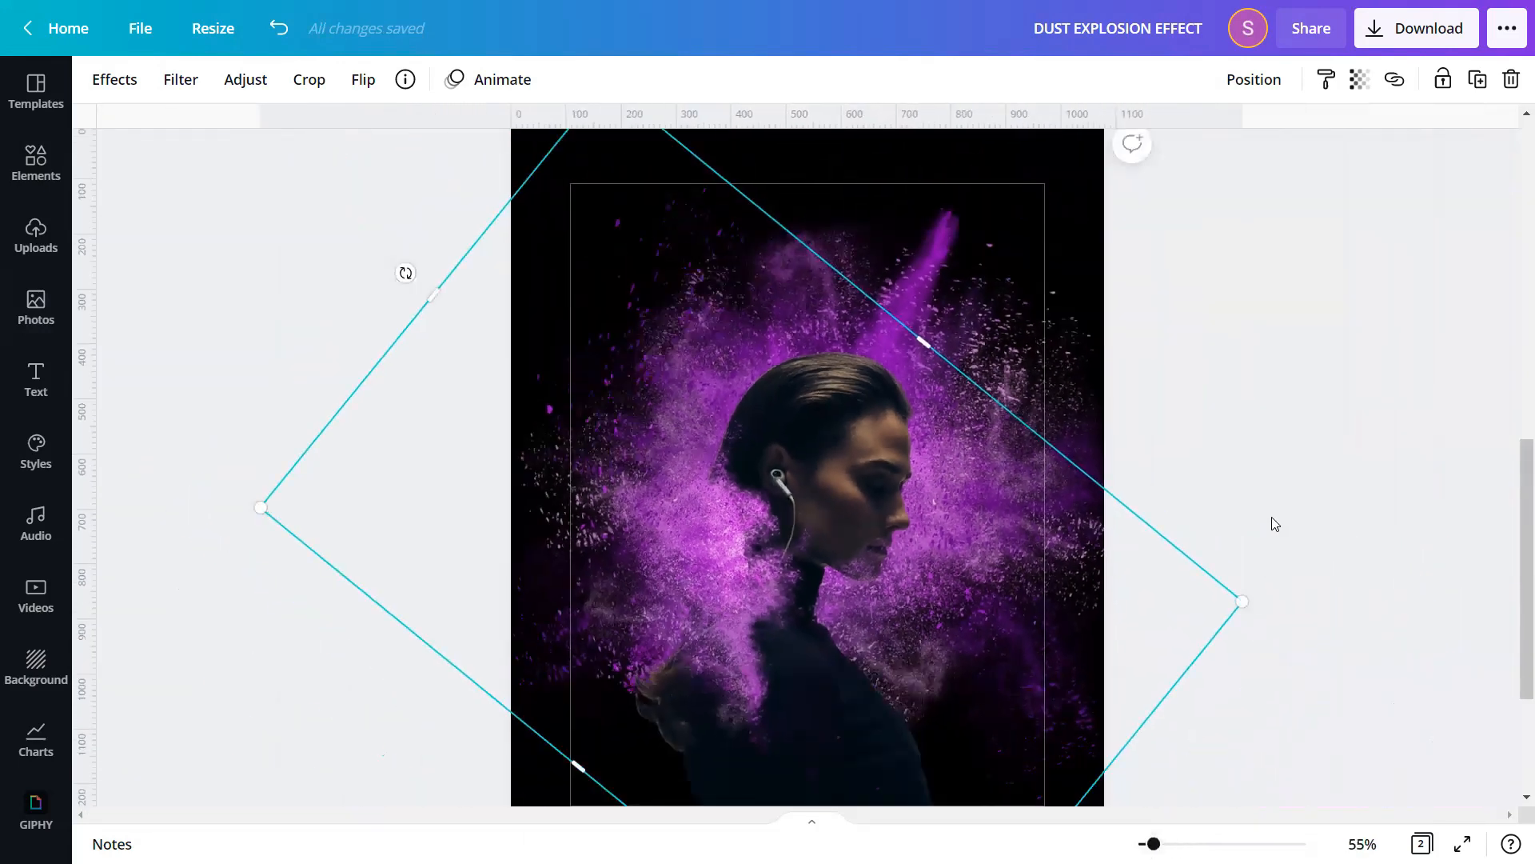
key("Delete")
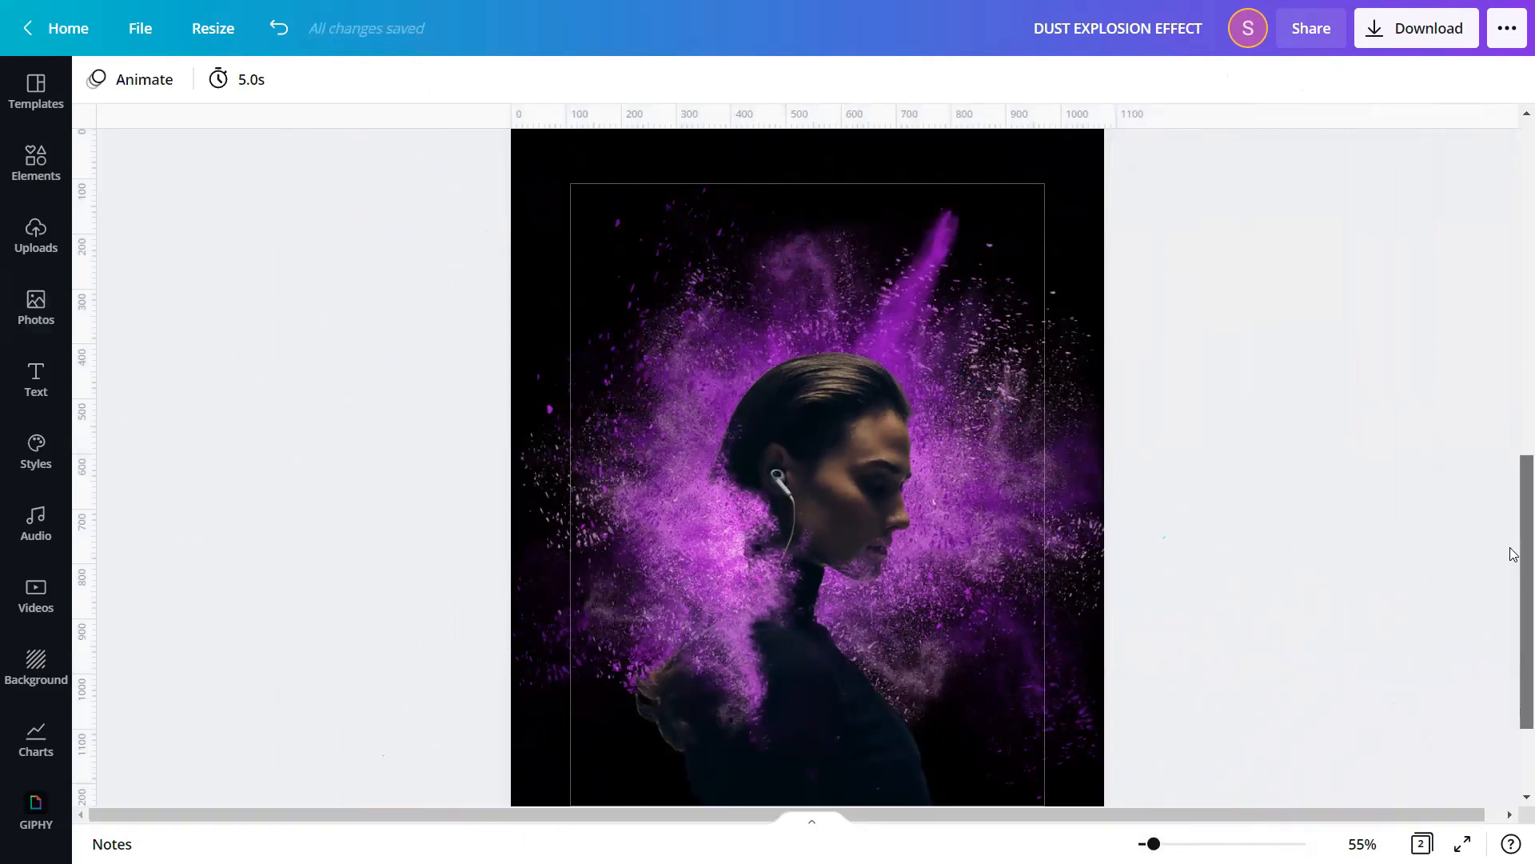
left_click_drag(1512, 549, 1512, 577)
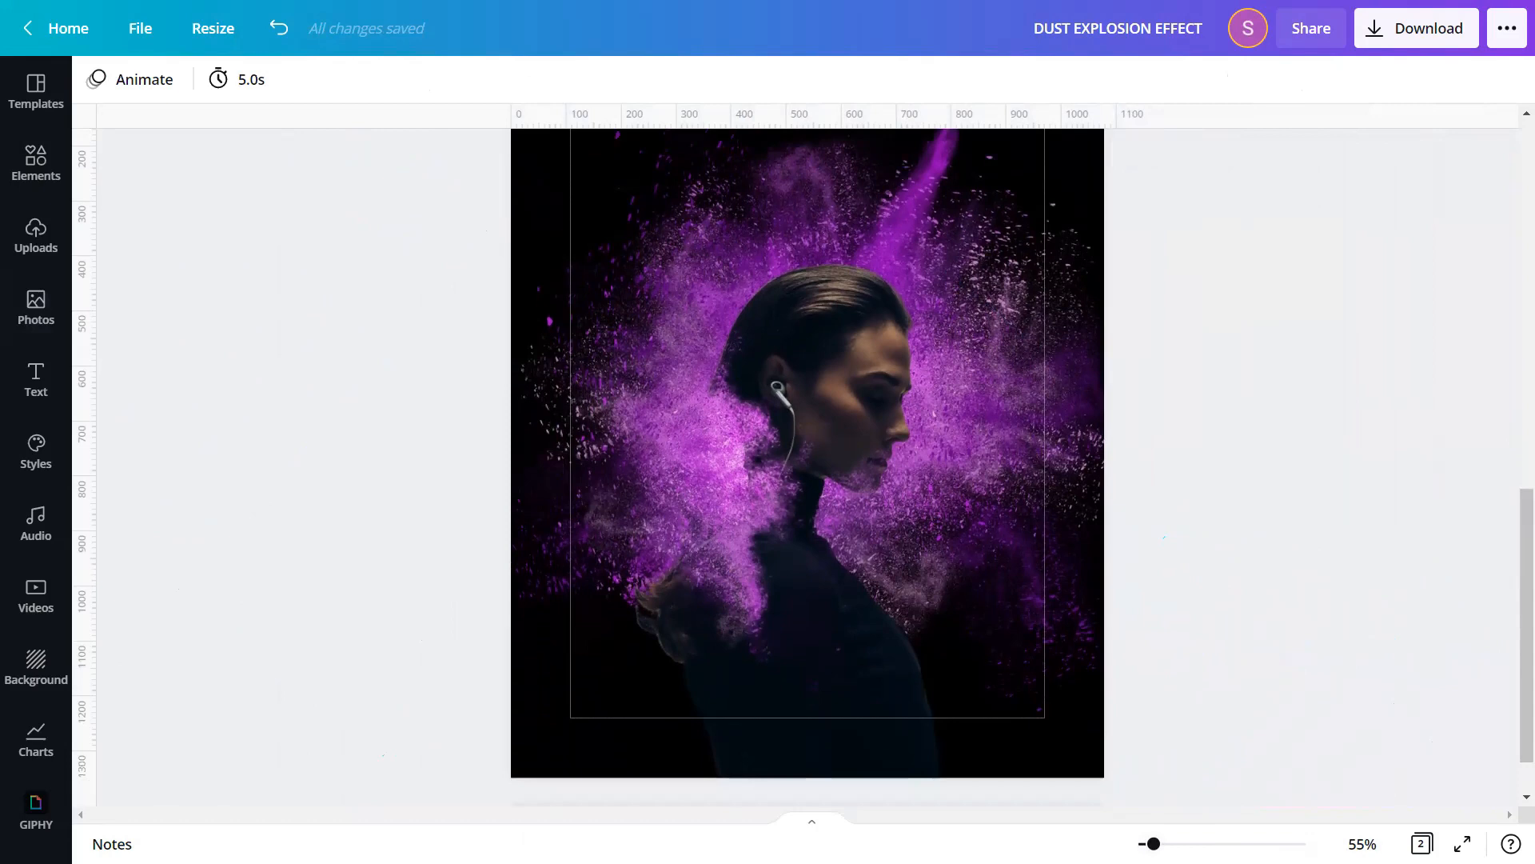
- Give the woman's portrait the Glow effect from the Shadows collection
scroll(900, 474, "up", 5)
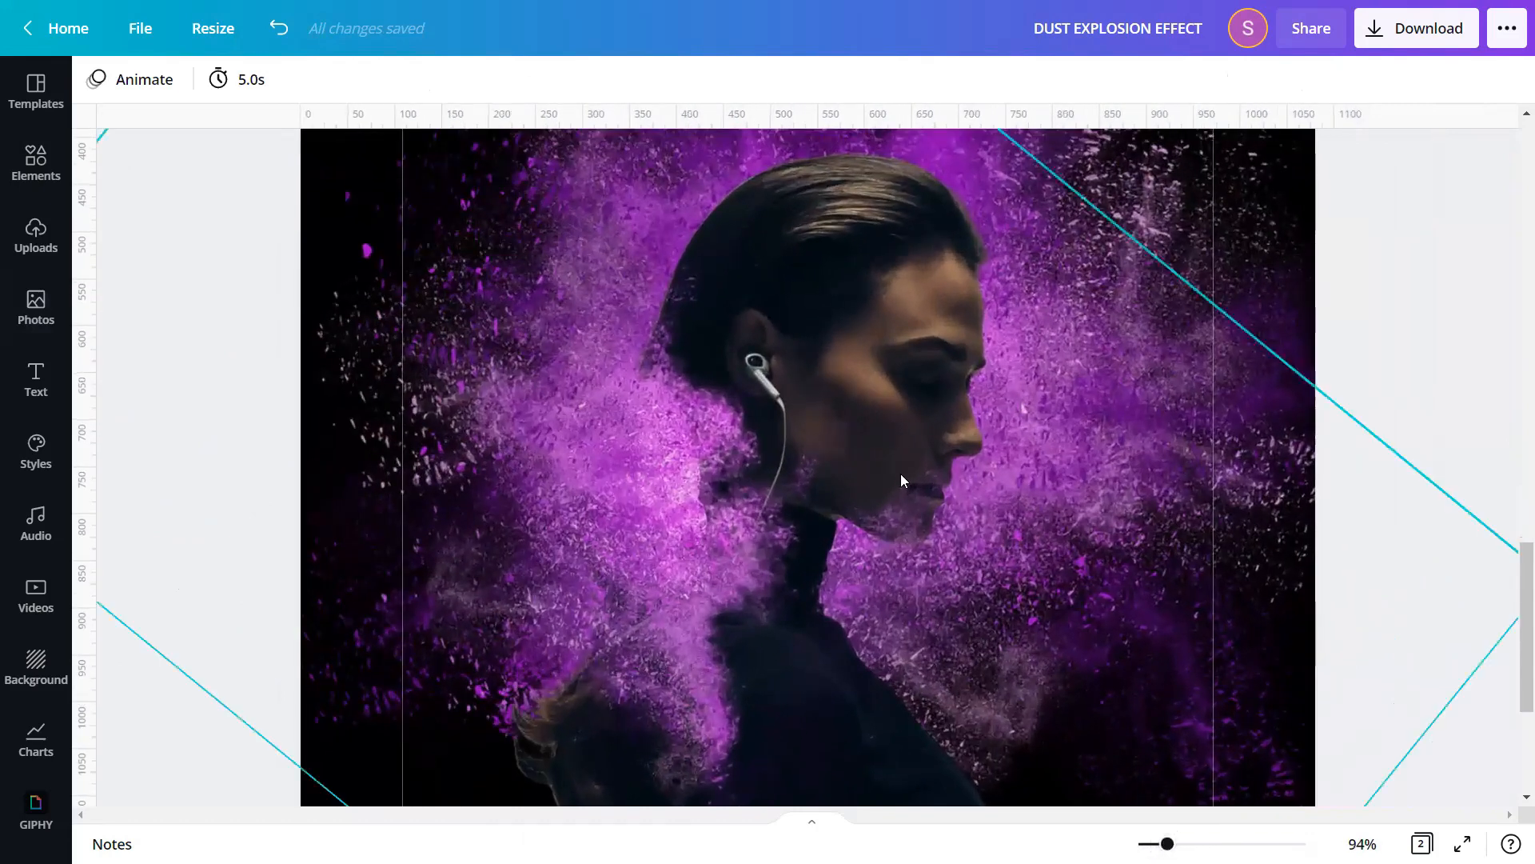
left_click(898, 456)
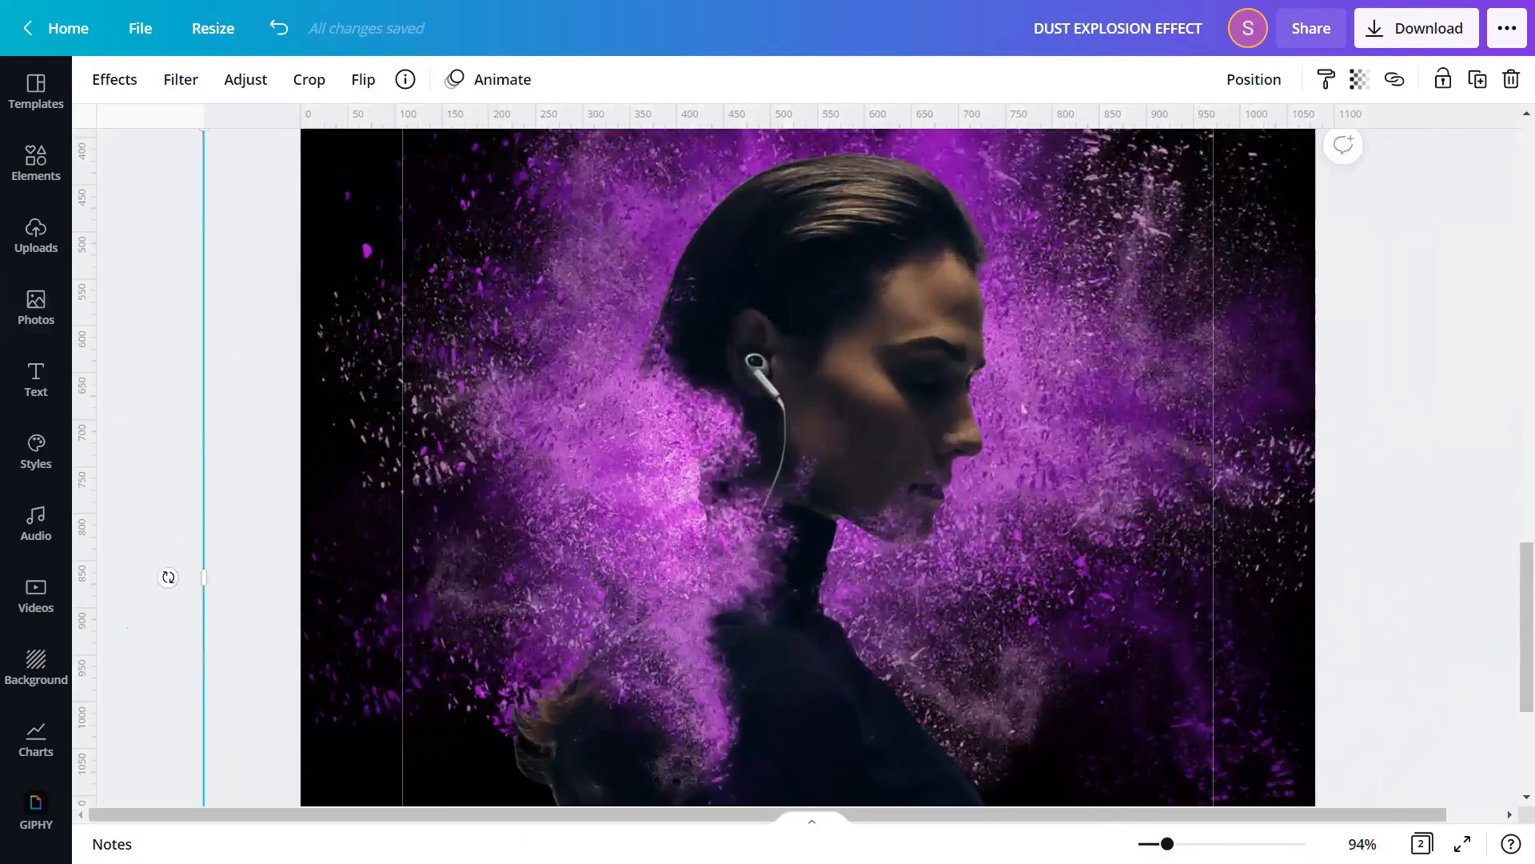
scroll(748, 644, "up", 2)
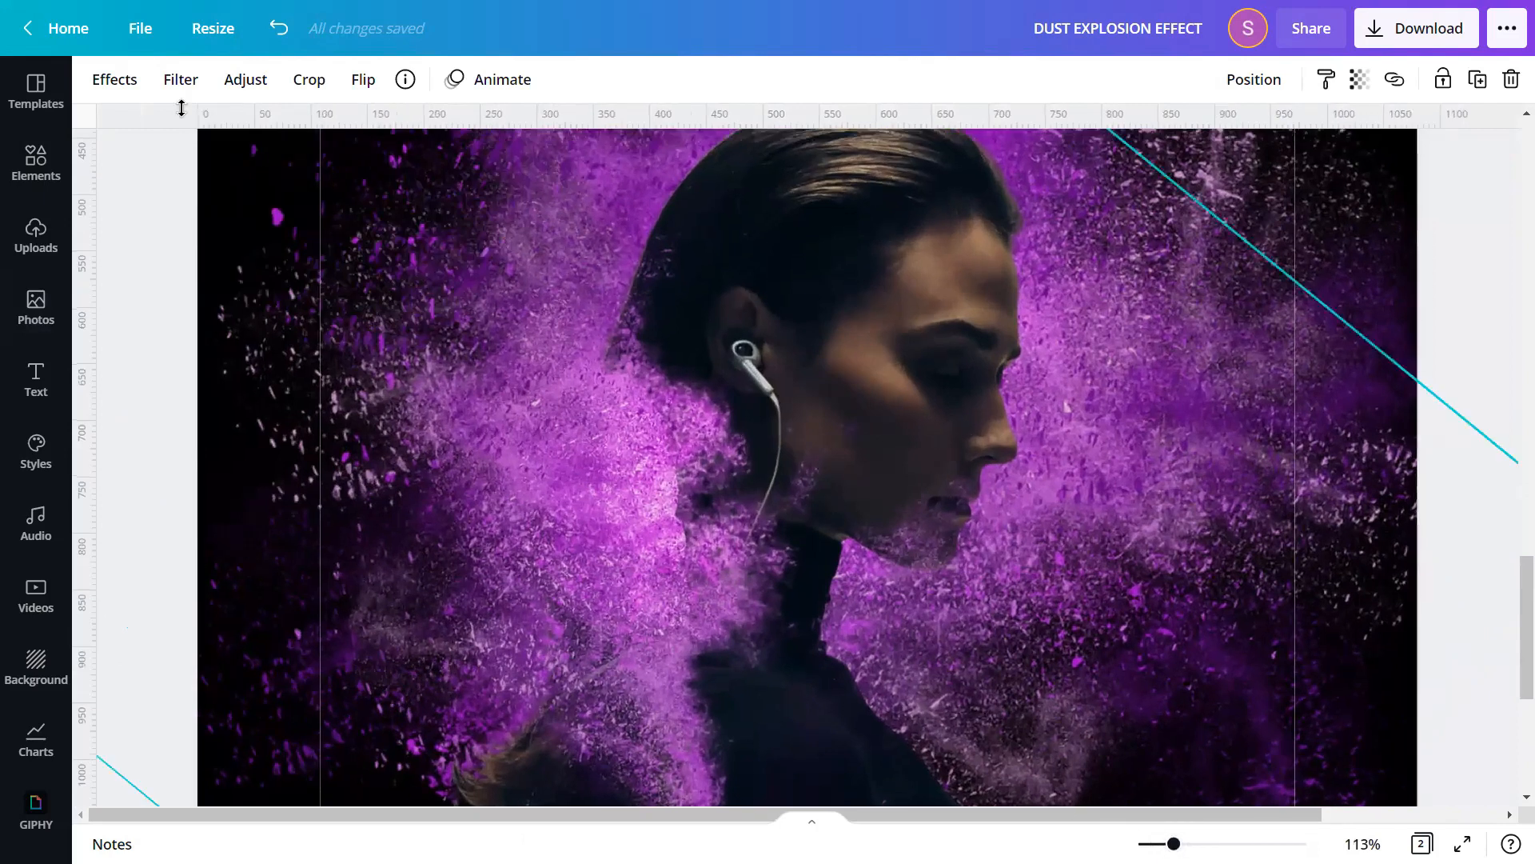
left_click(120, 79)
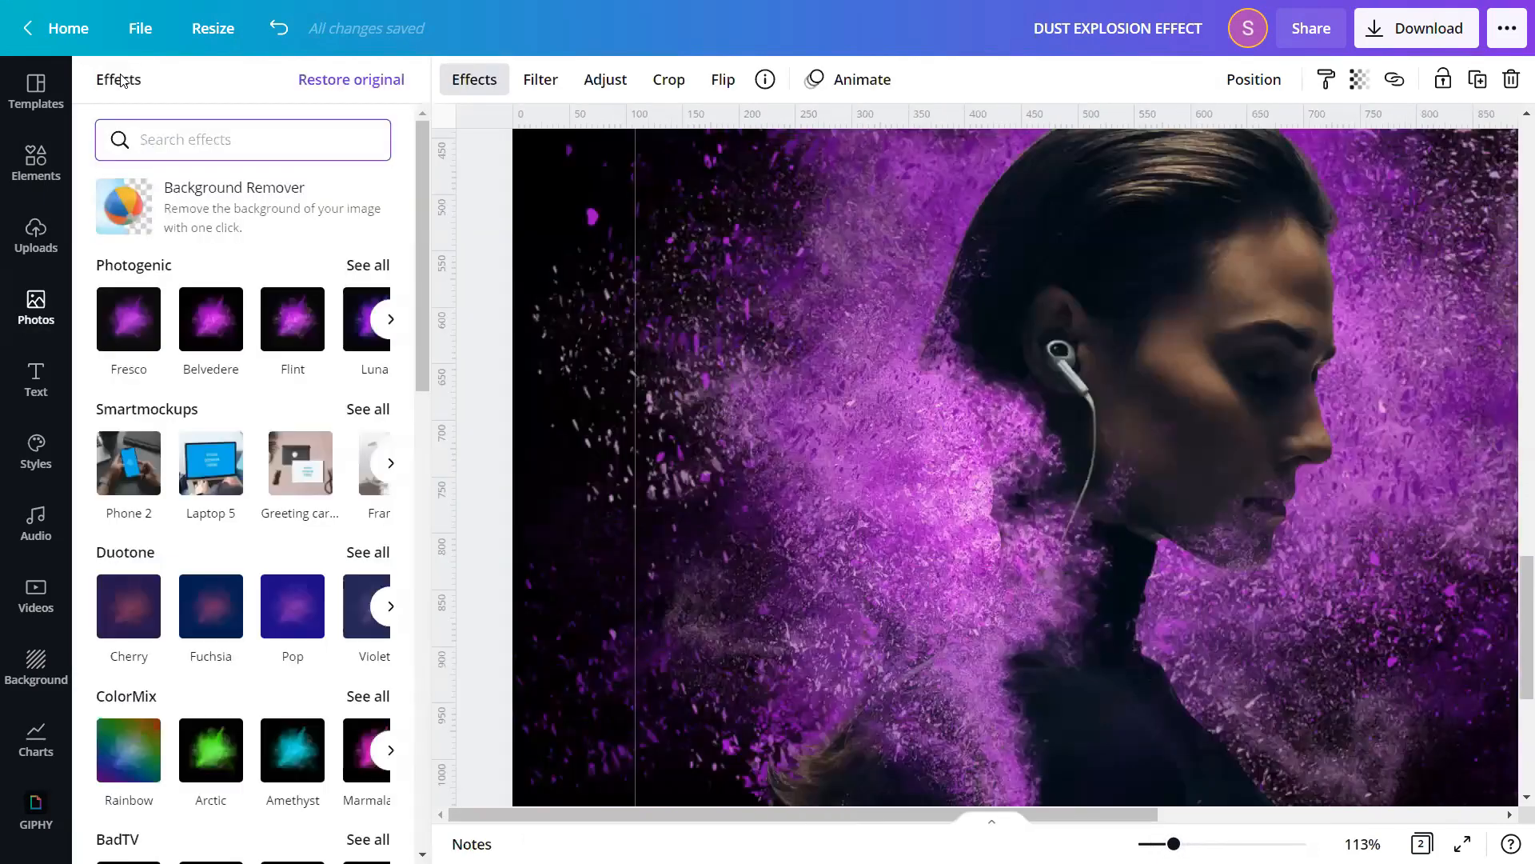
left_click_drag(425, 195, 405, 661)
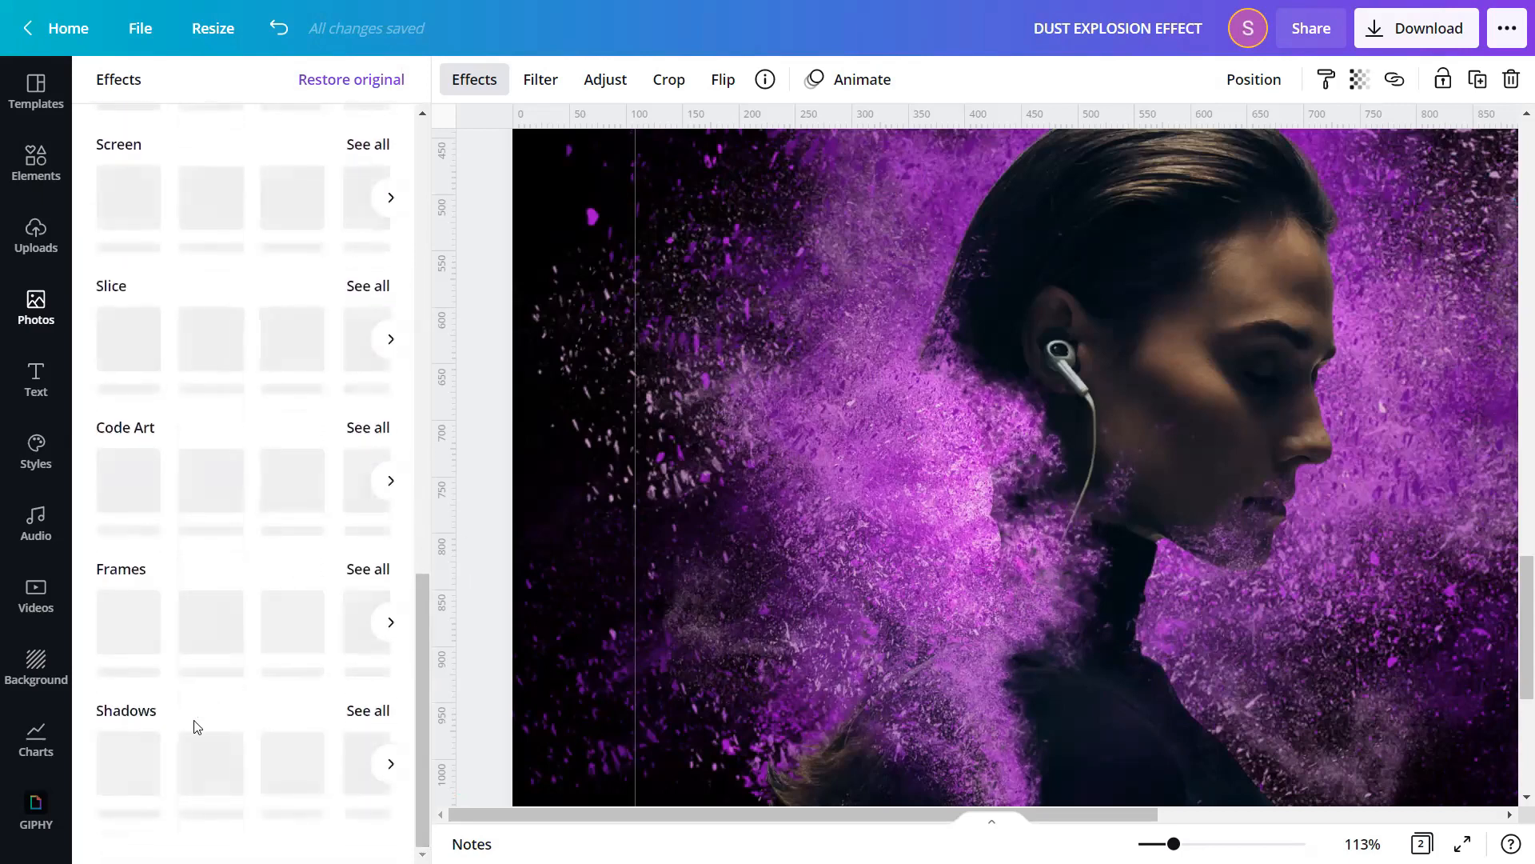
left_click(376, 711)
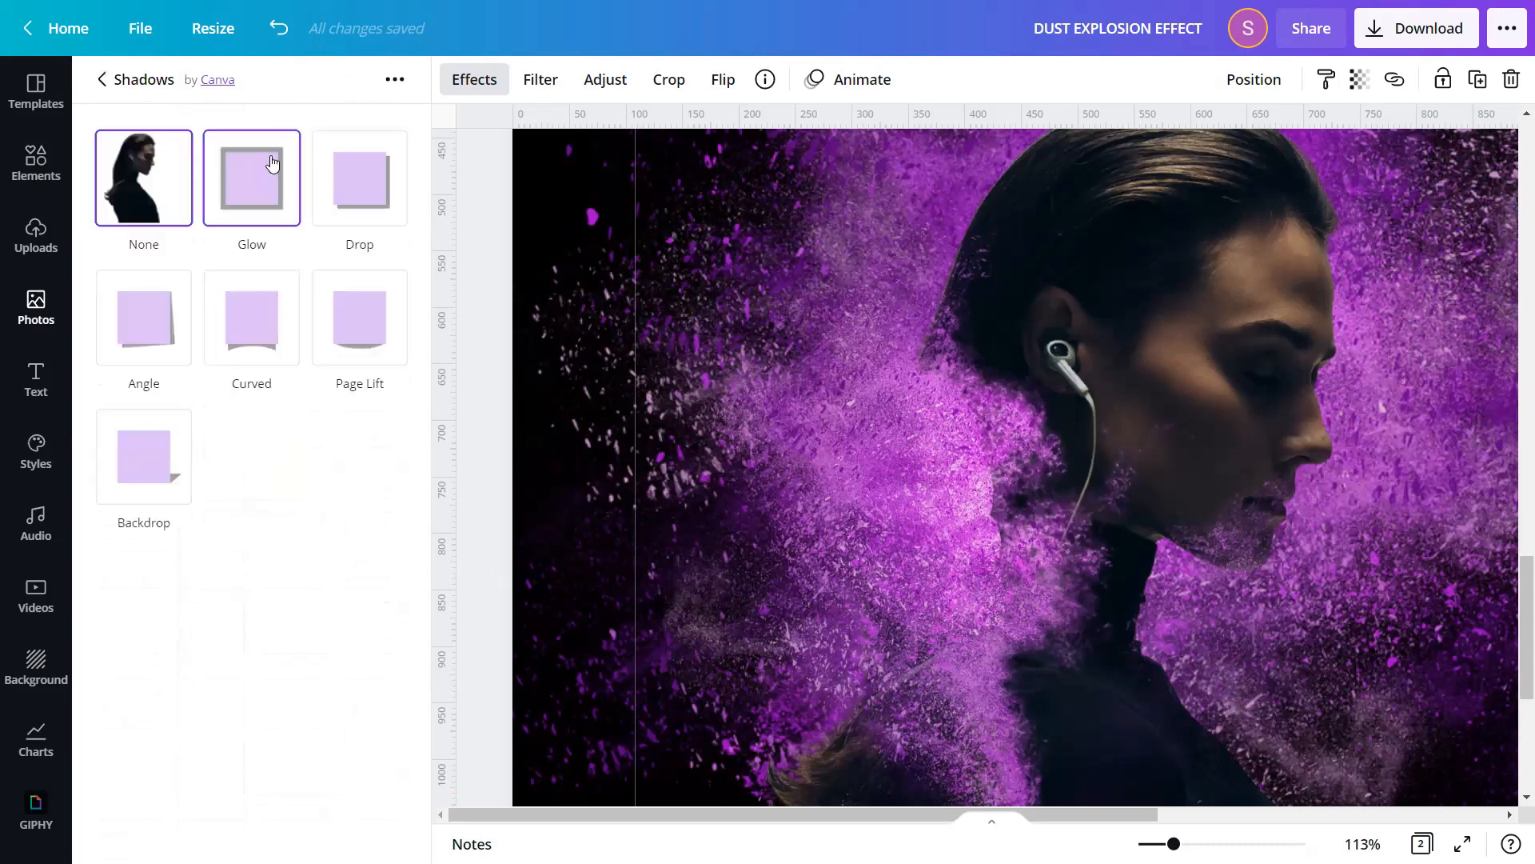
left_click(272, 163)
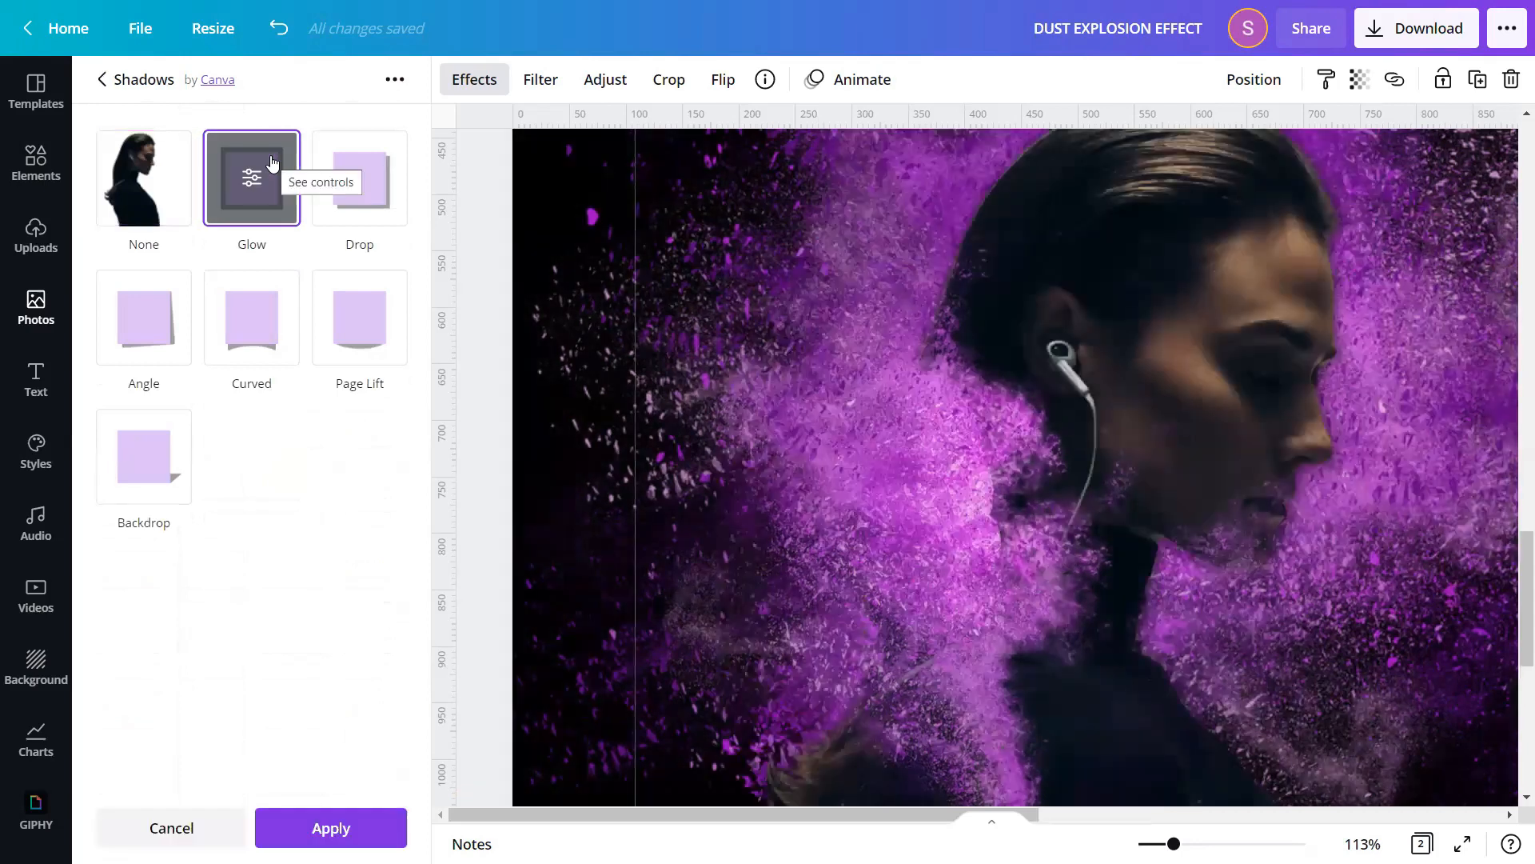
- Set the portrait's glow color to light purple from the default colors, apply the effect and close its settings
left_click(272, 161)
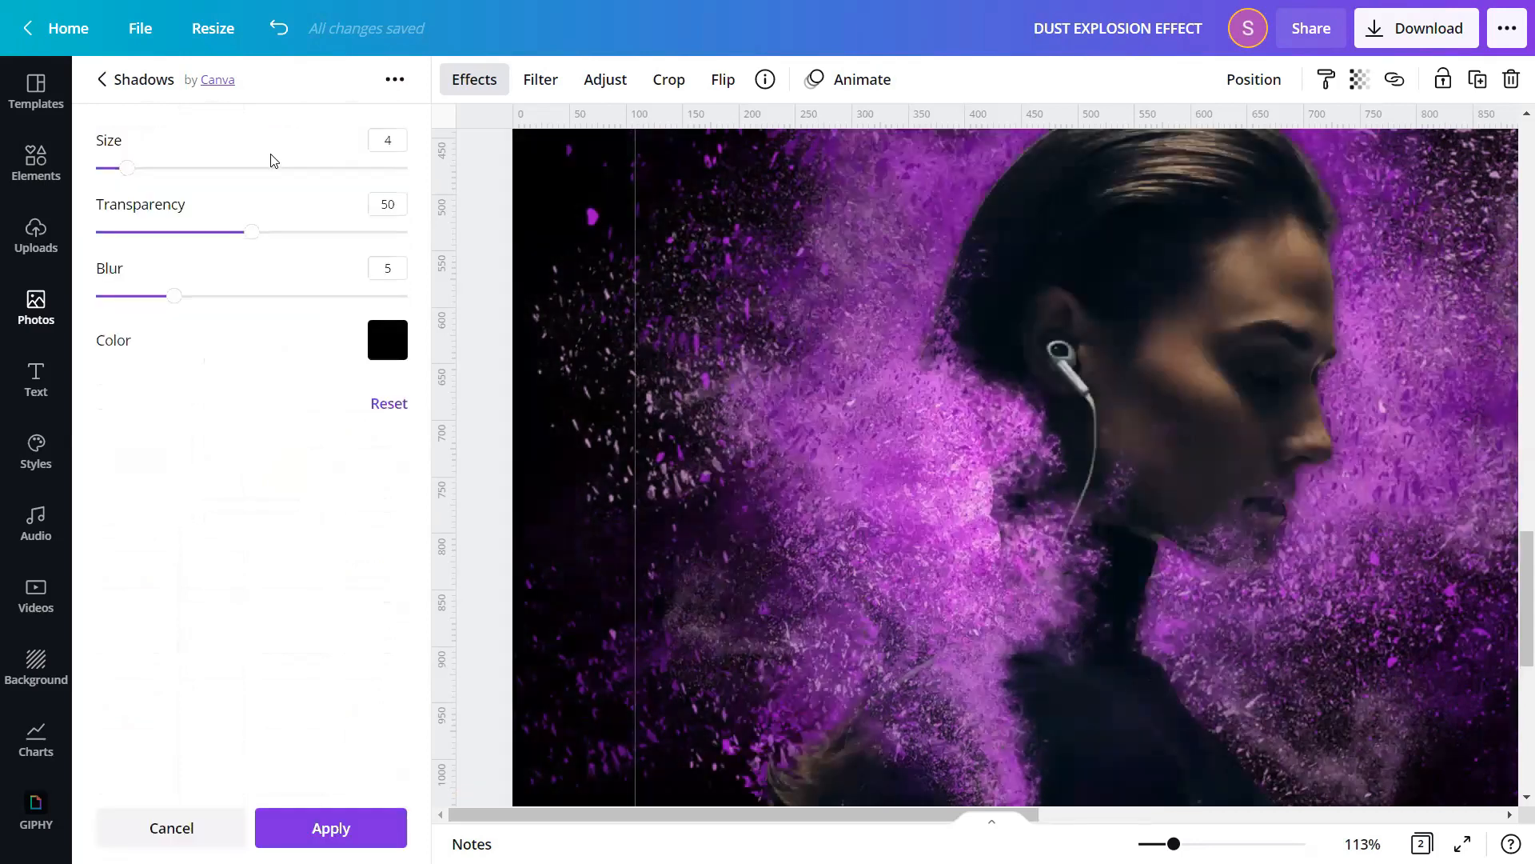
left_click(391, 338)
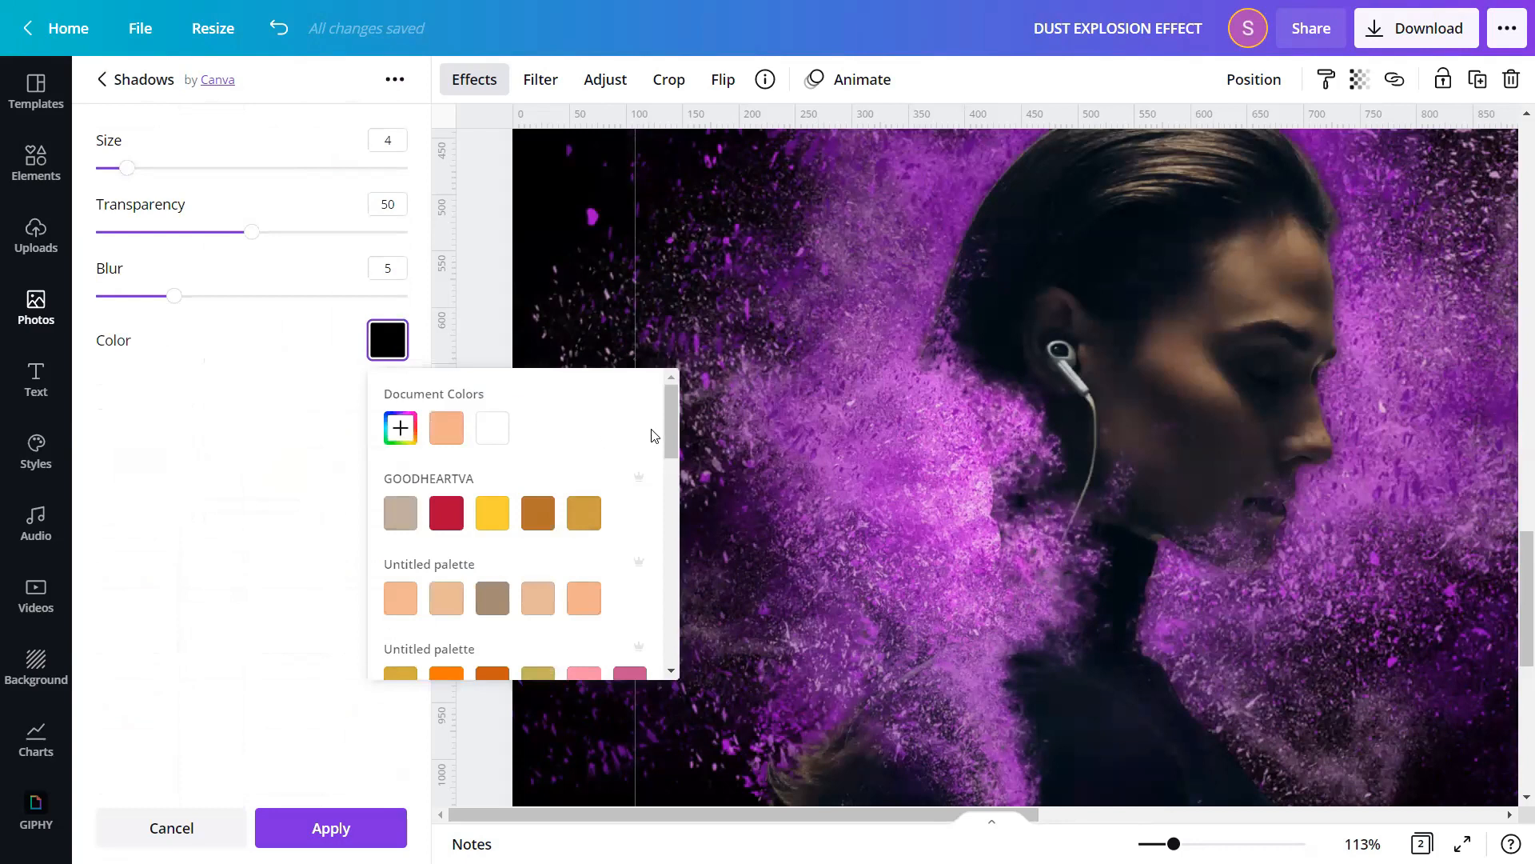
scroll(651, 436, "down", 10)
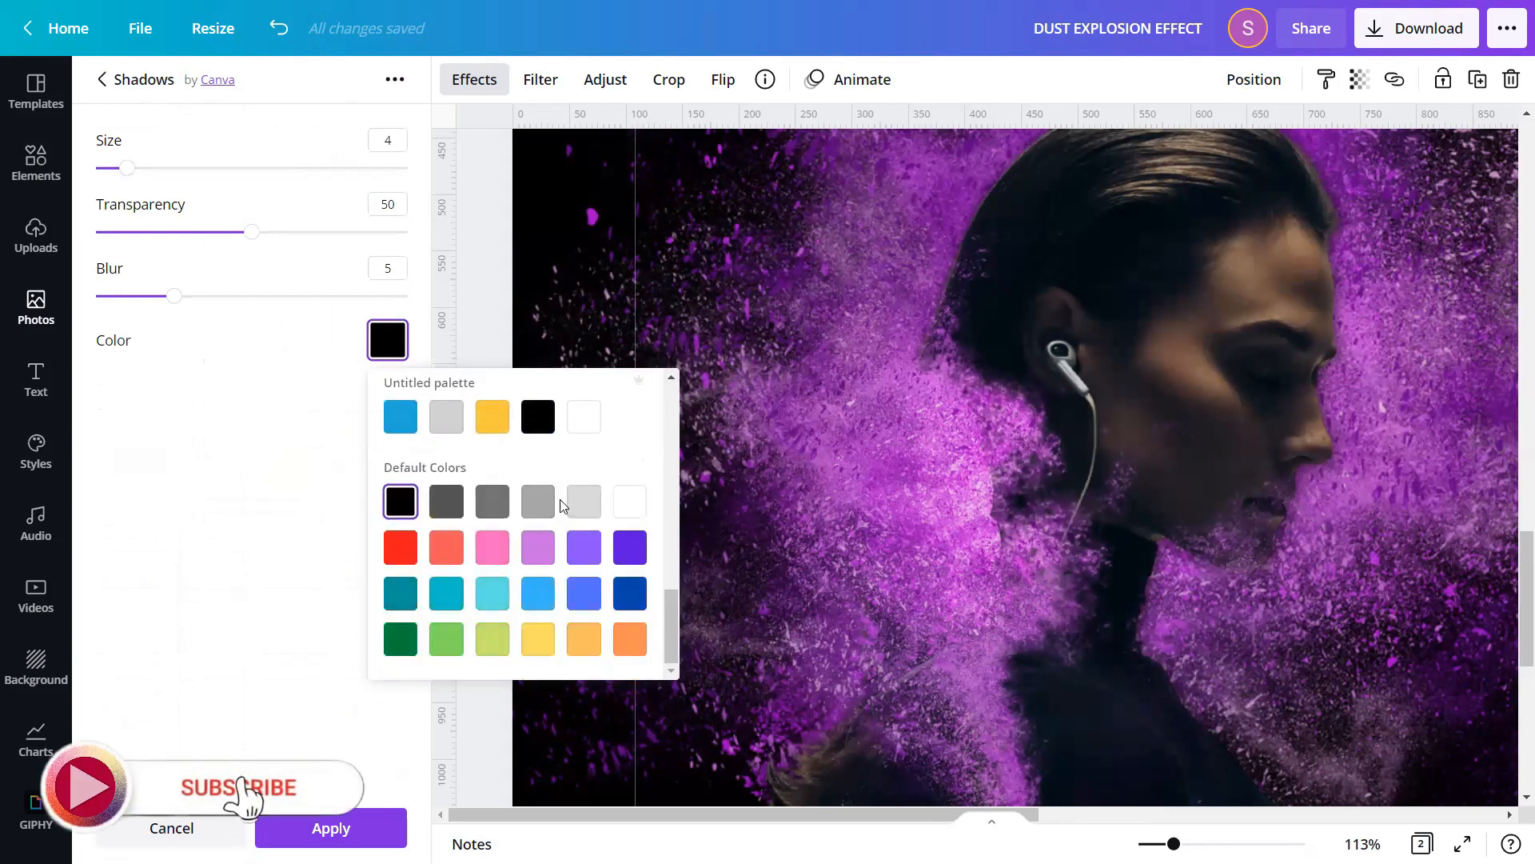
left_click(532, 550)
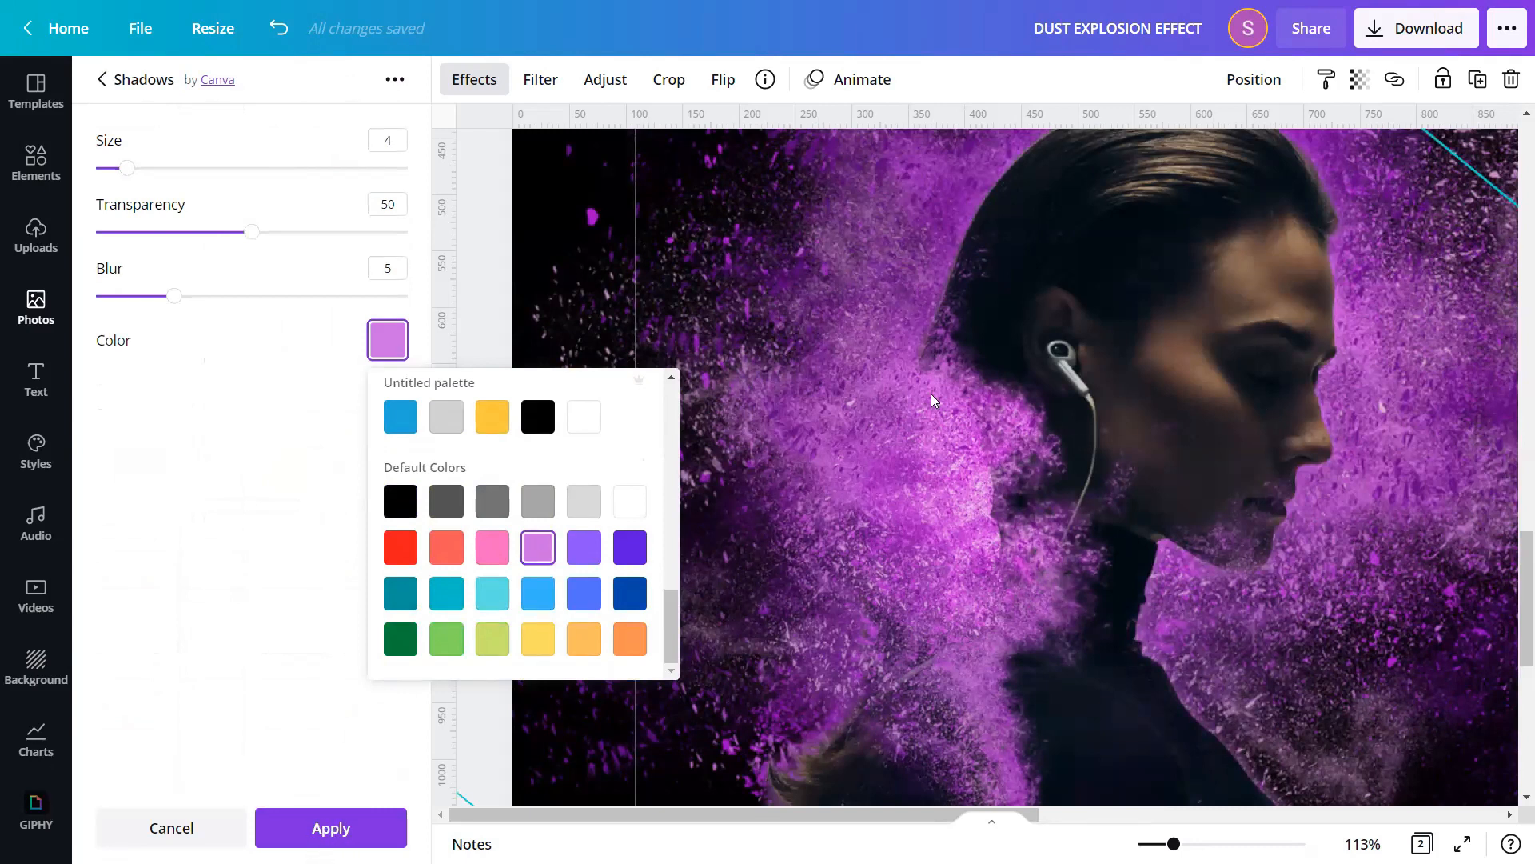
left_click(281, 694)
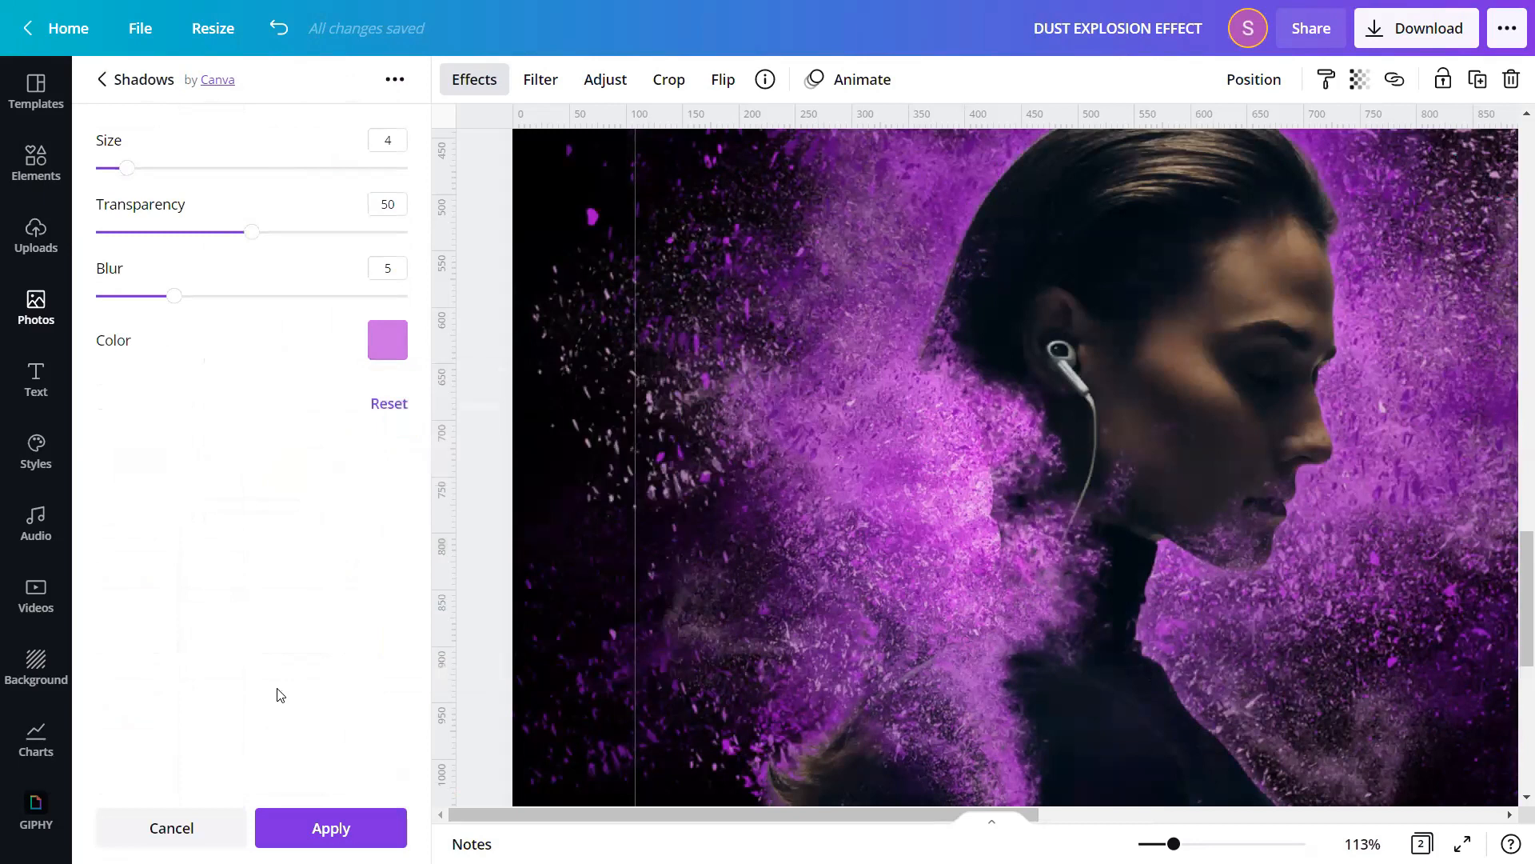
left_click(326, 828)
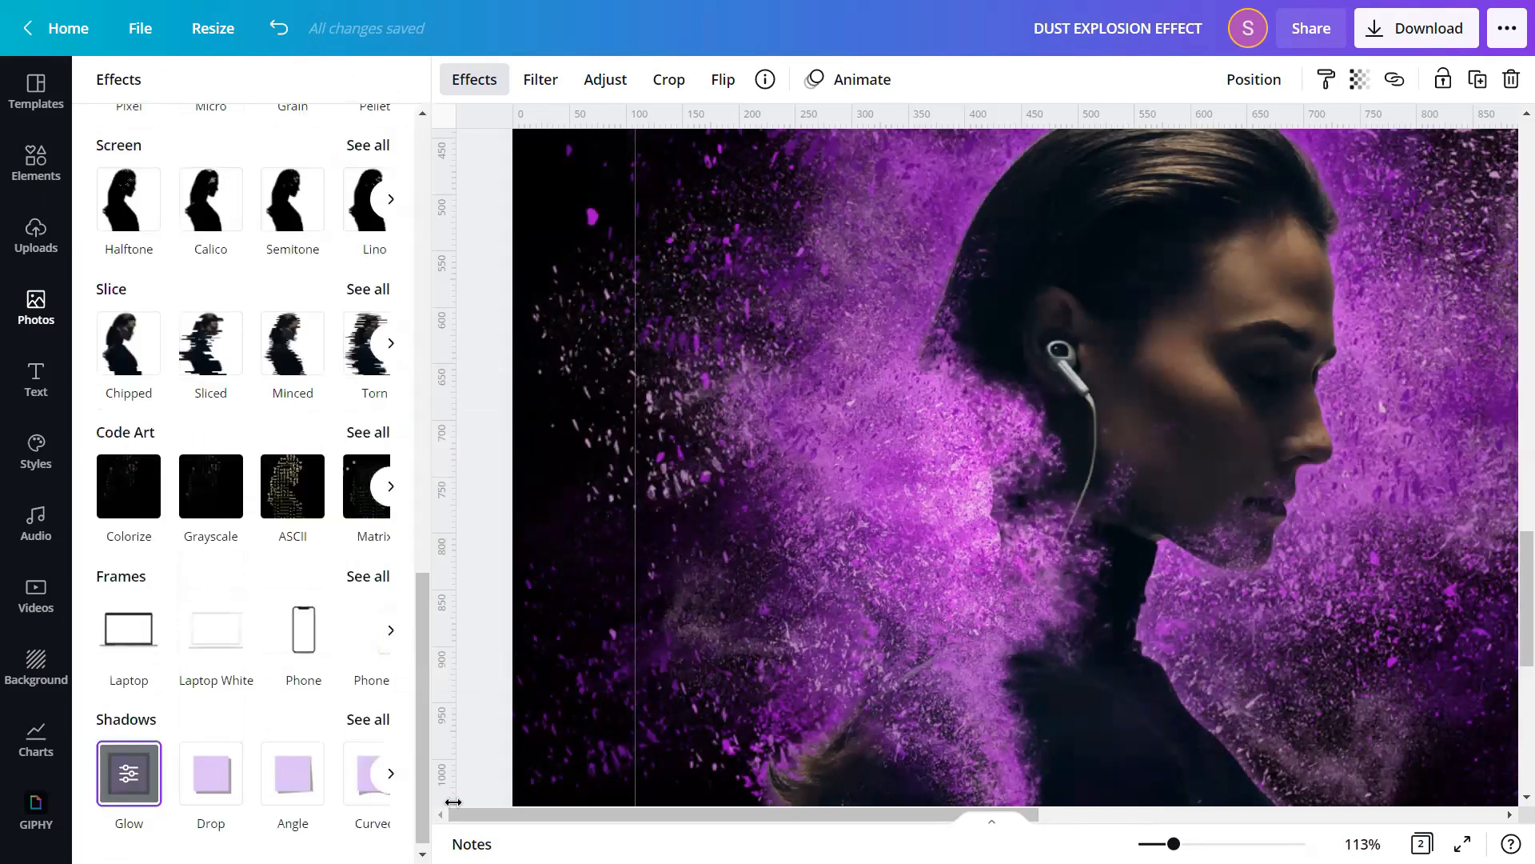
scroll(983, 468, "down", 5)
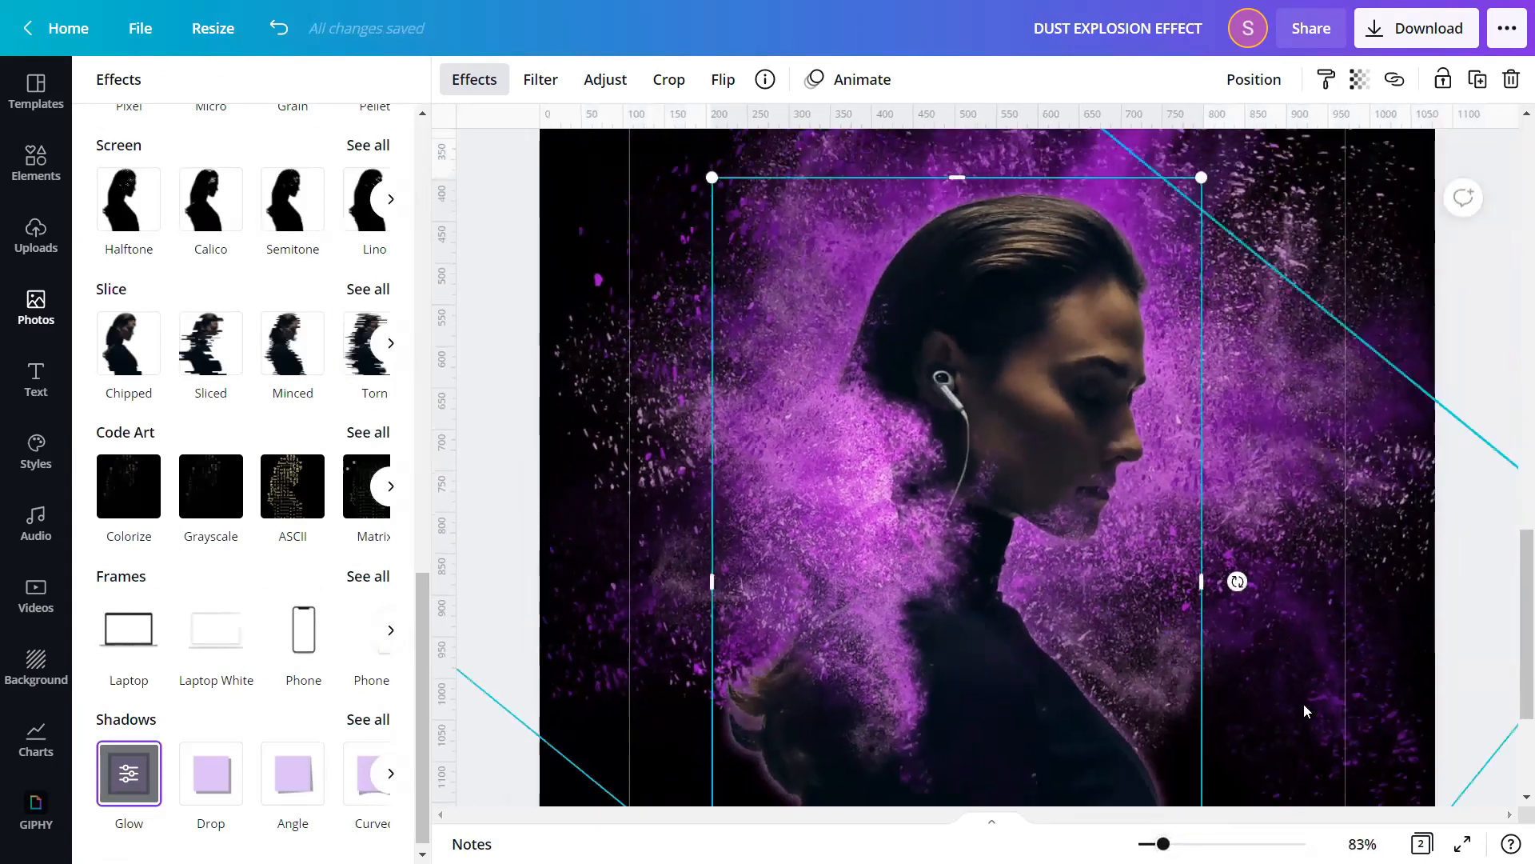
left_click(480, 761)
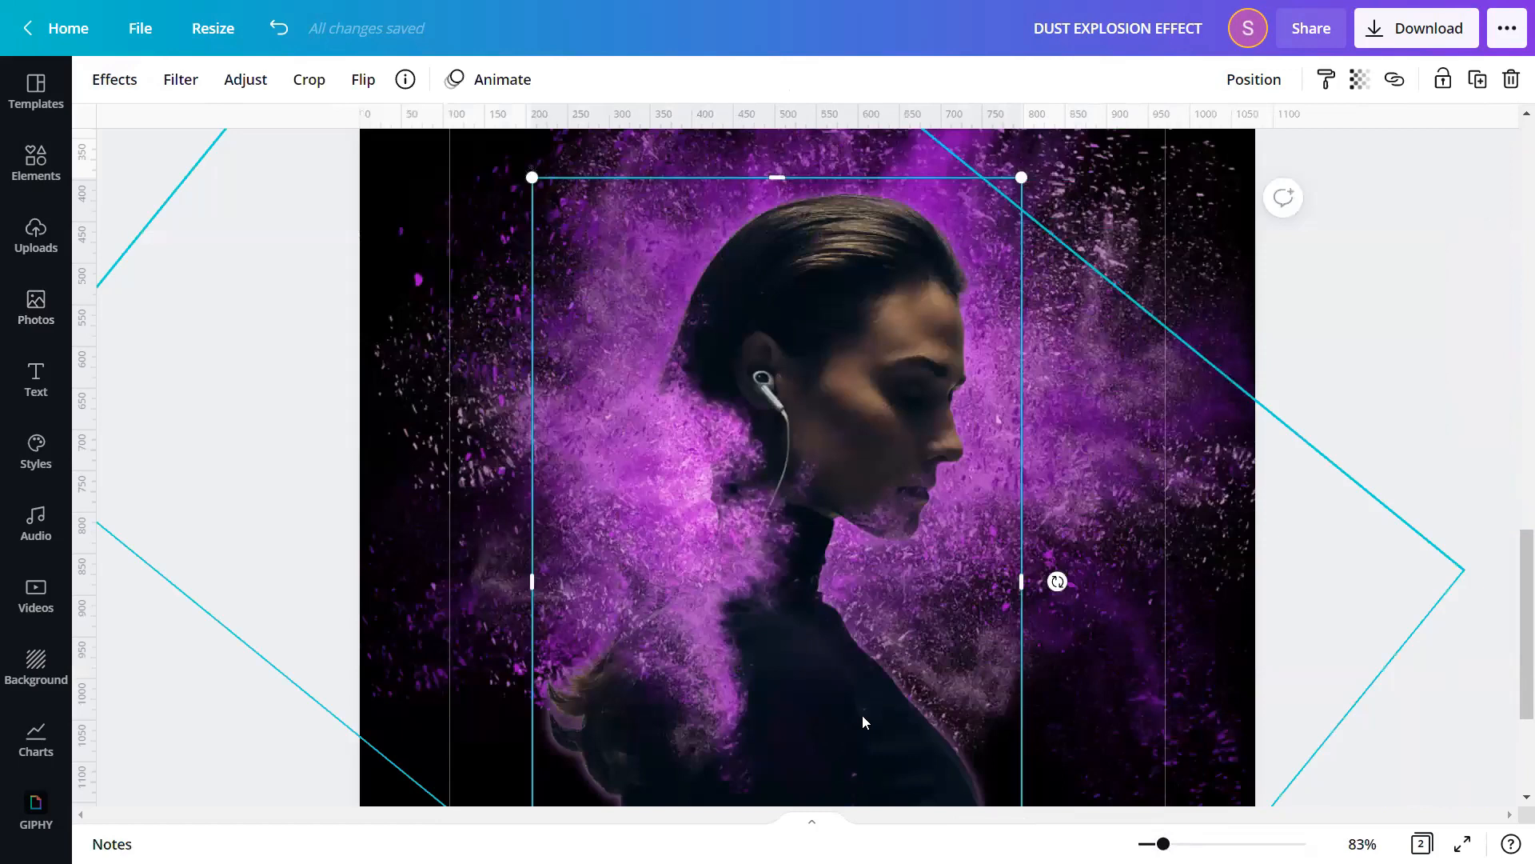
left_click_drag(1164, 843, 1152, 844)
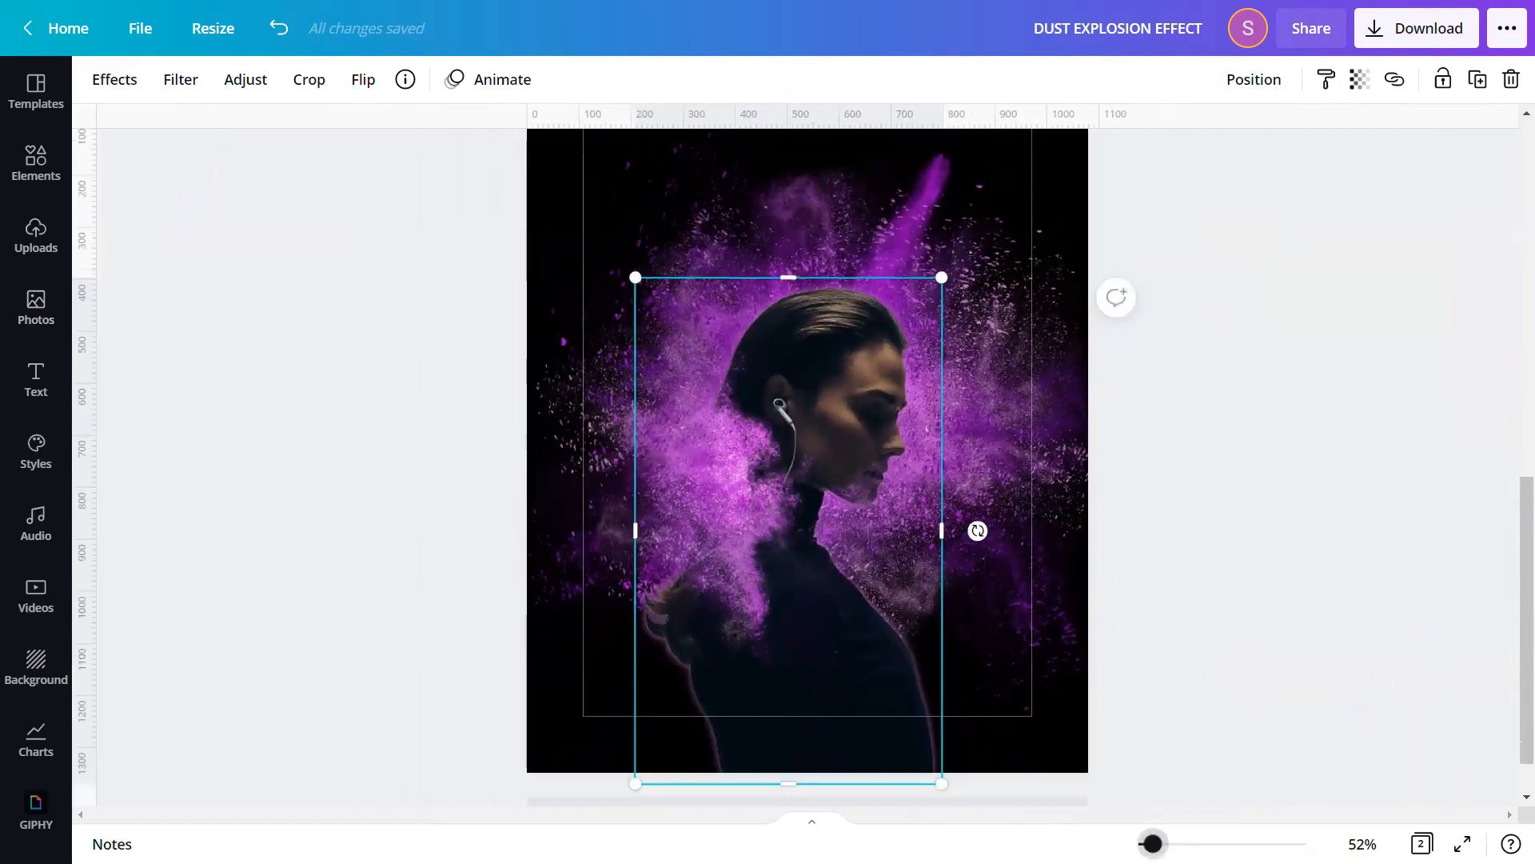
left_click(1267, 620)
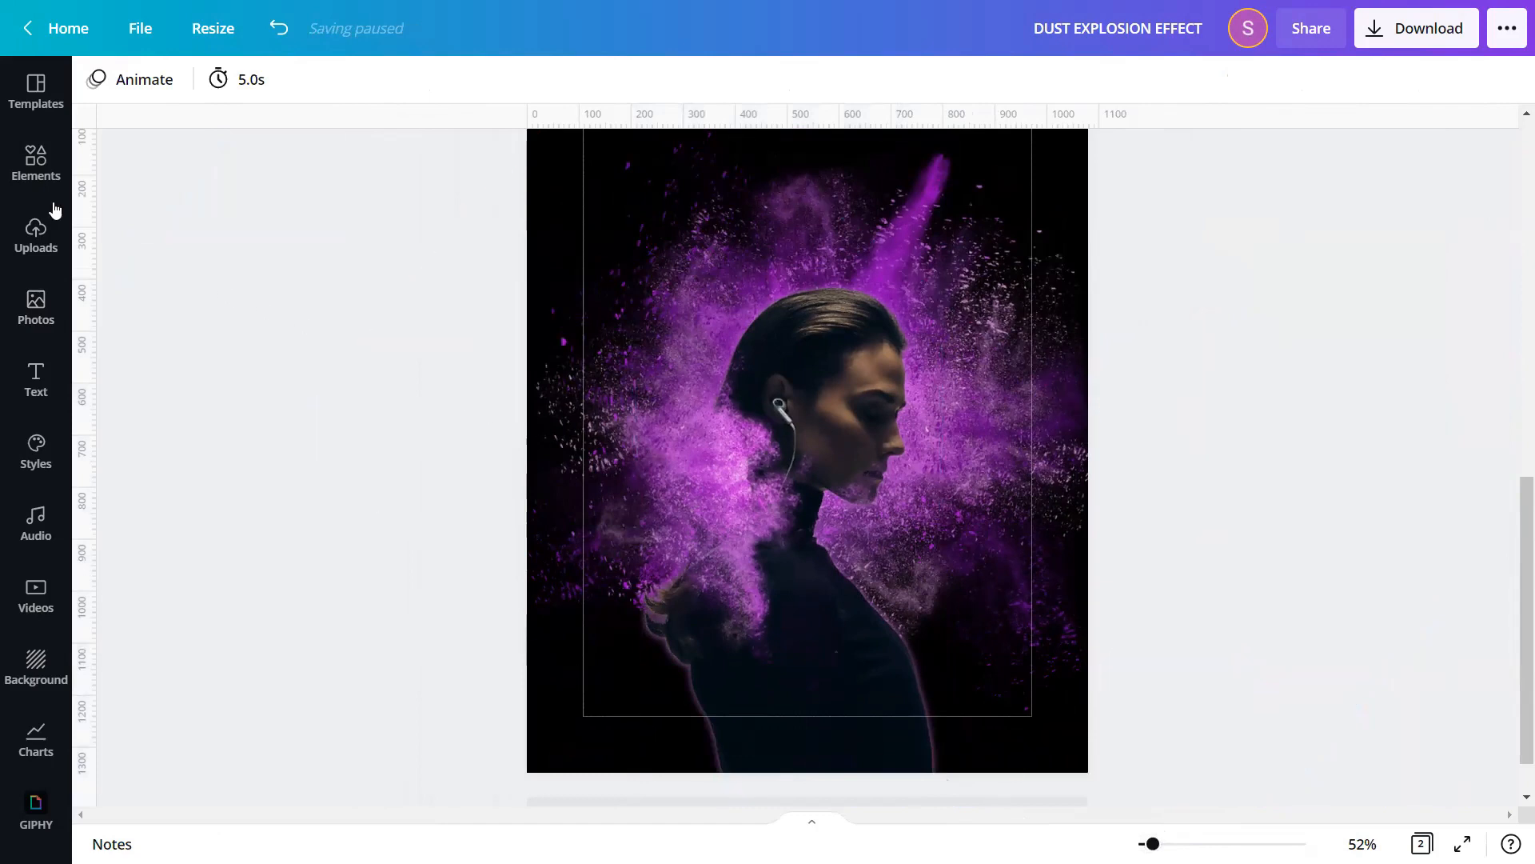
- Search the graphics elements for "Blurred Dot" and add the magenta blurred dot to the page
left_click(7, 164)
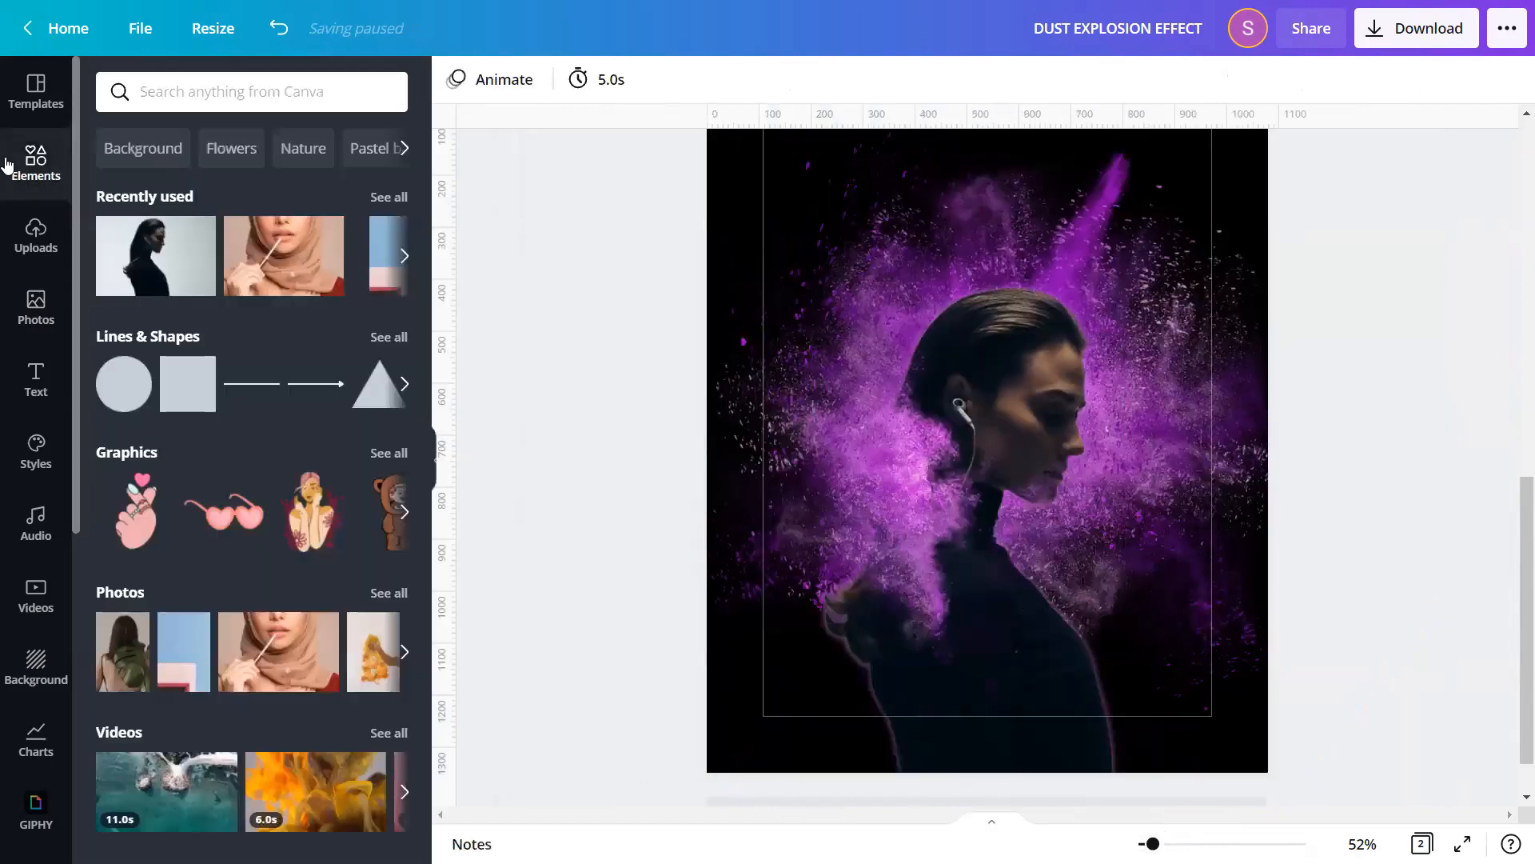
left_click(207, 93)
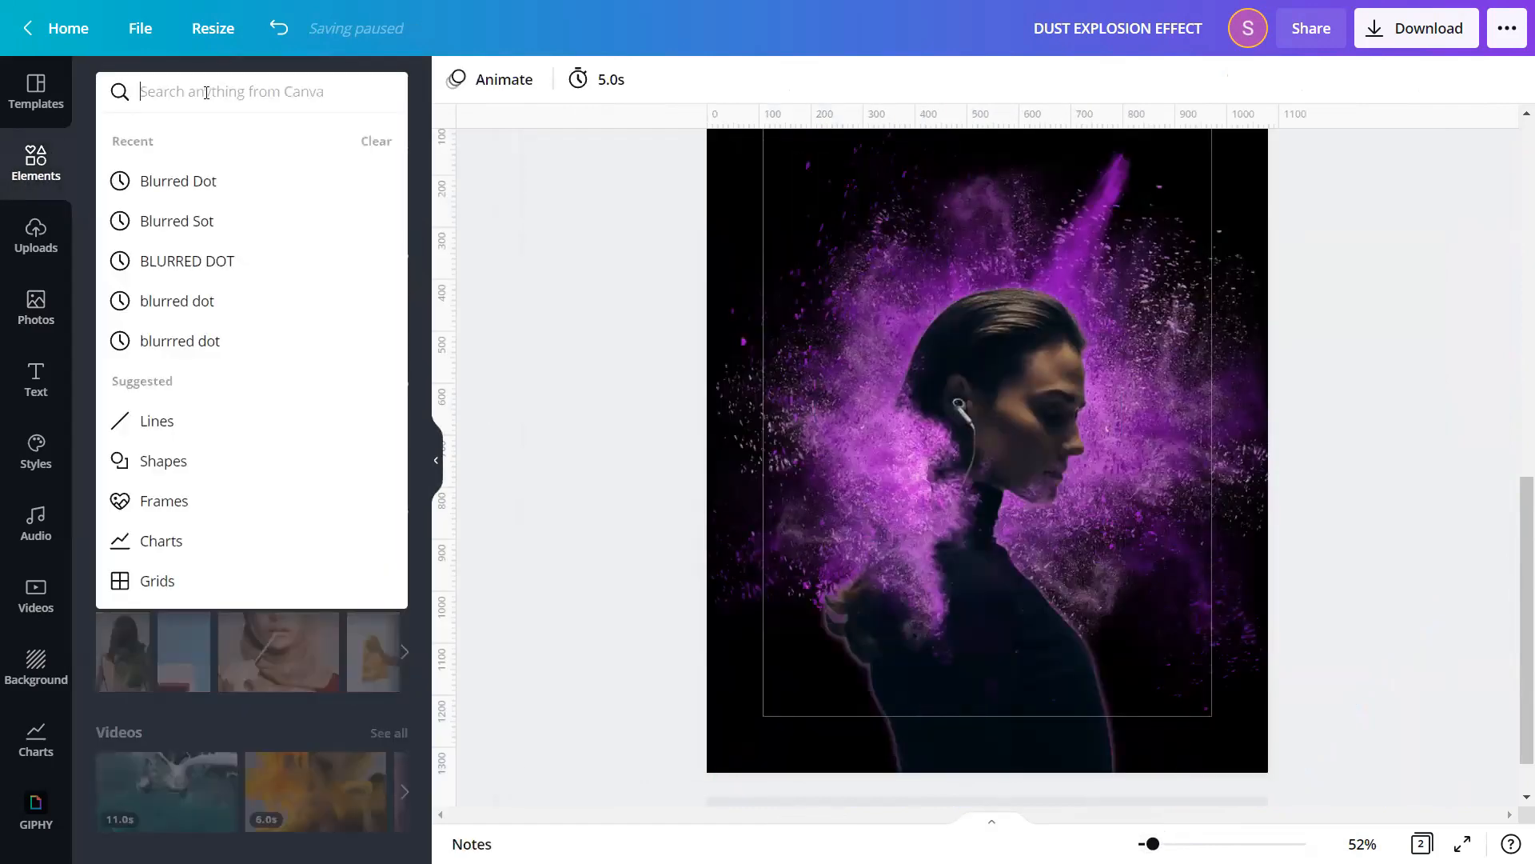
type("Blurred Dot")
key("Return")
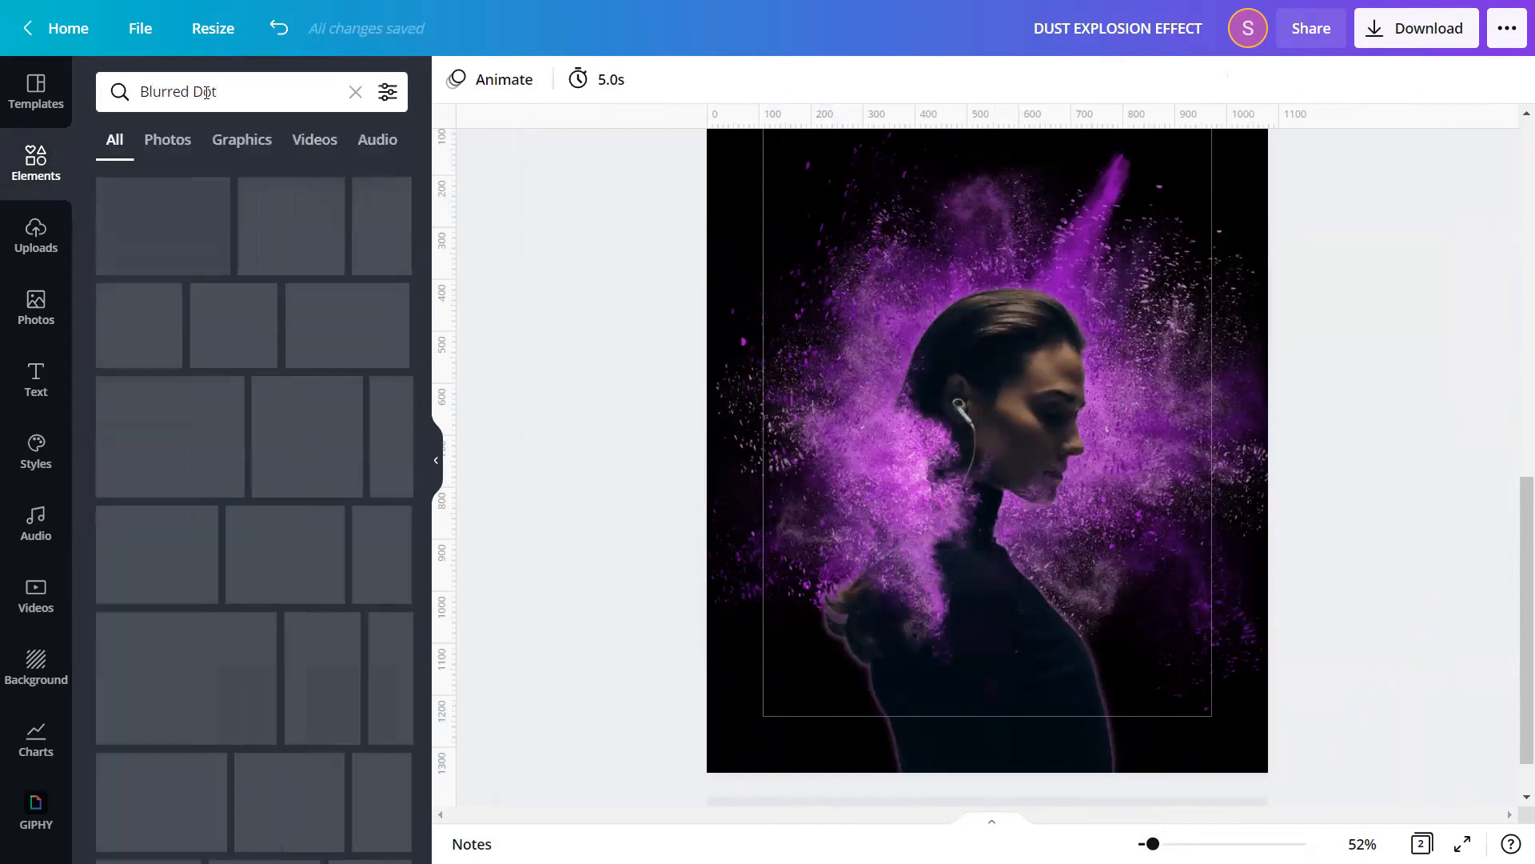
left_click(253, 140)
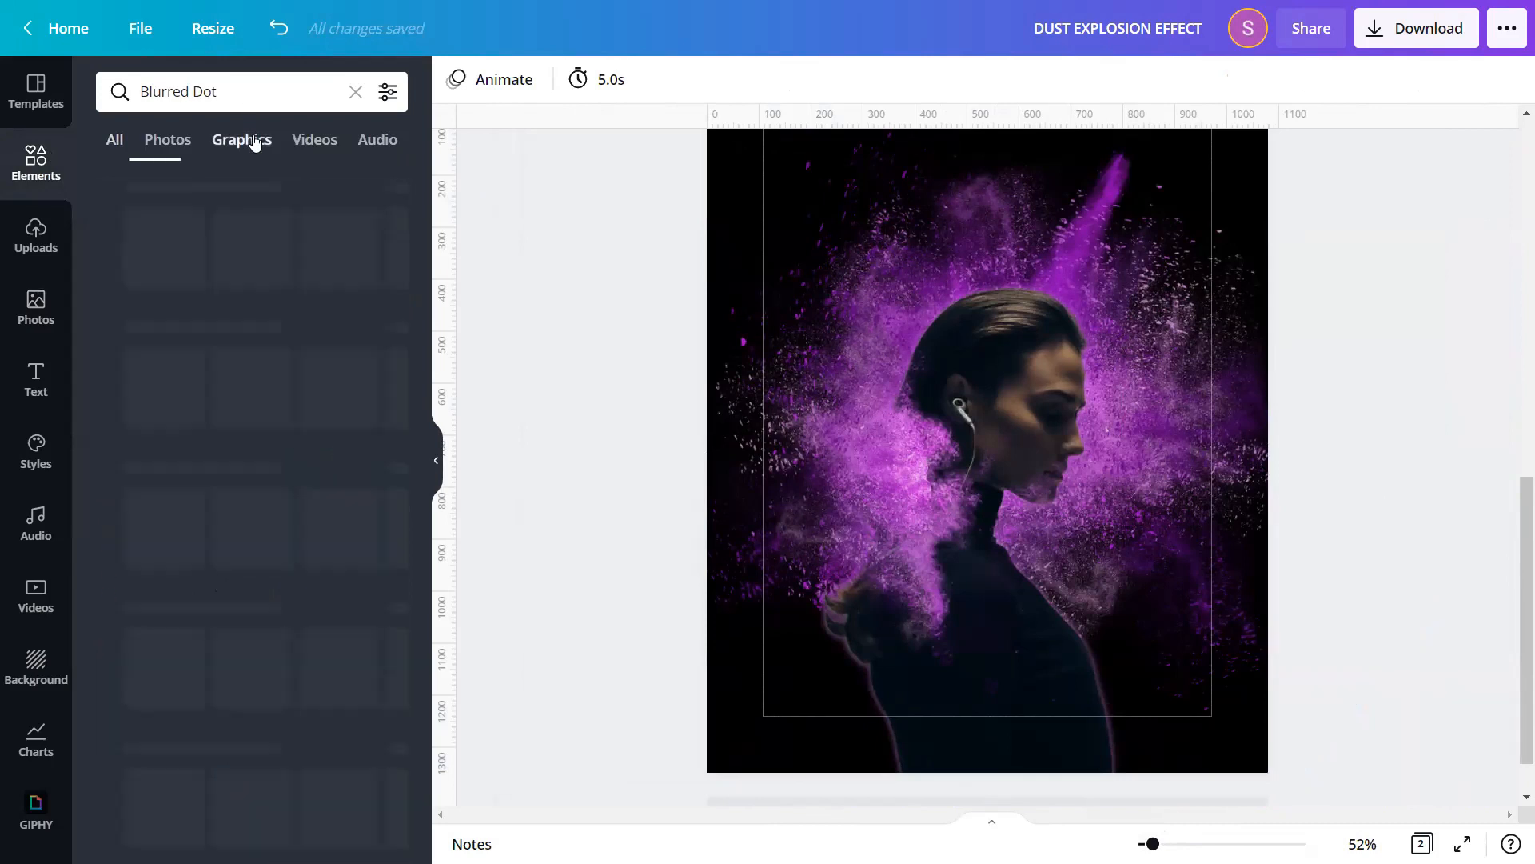
scroll(408, 260, "down", 3)
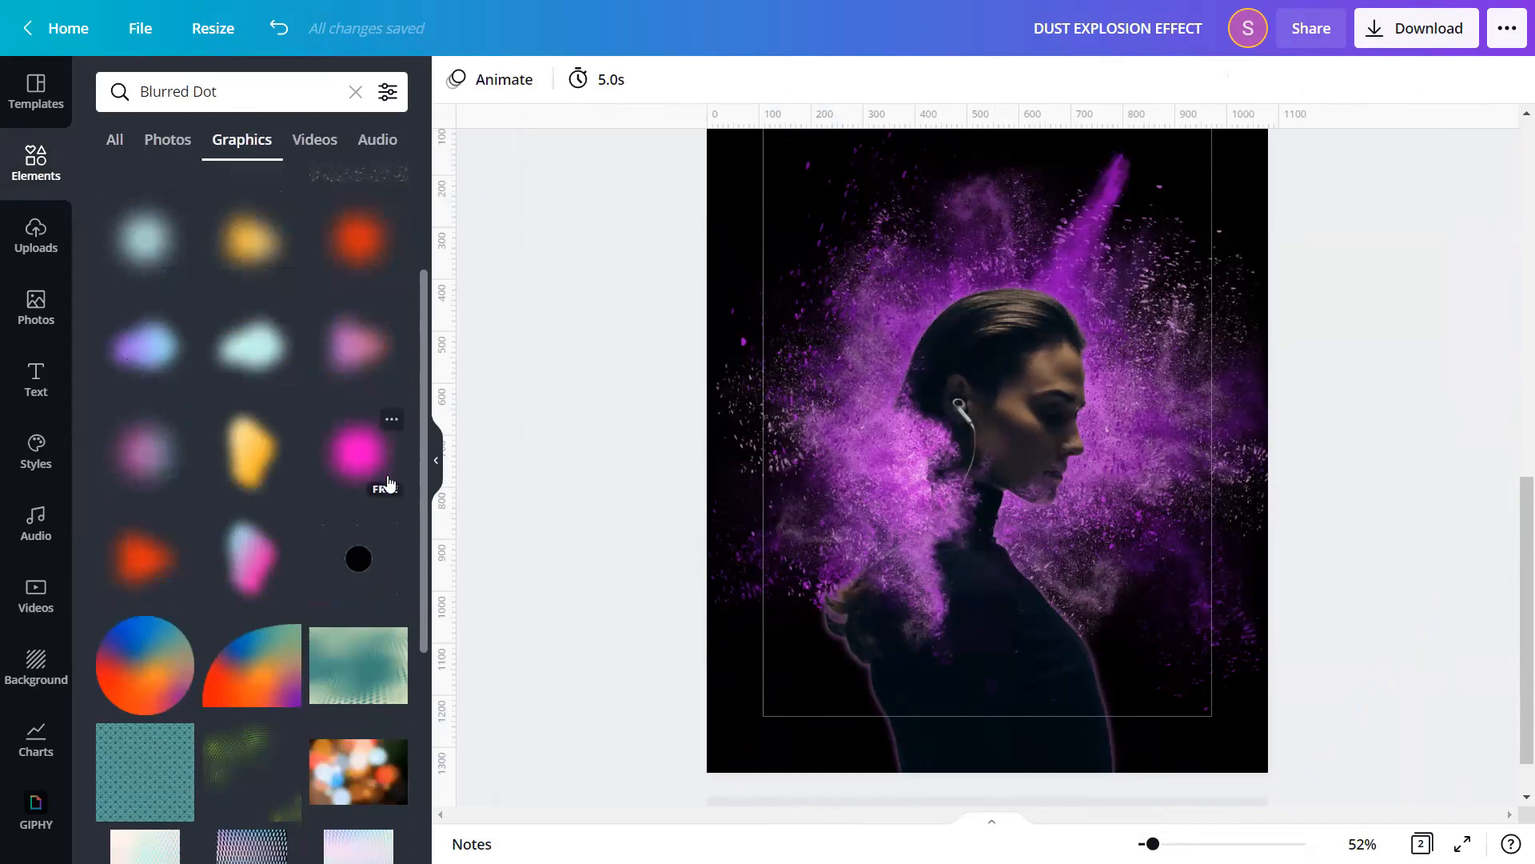
left_click(369, 455)
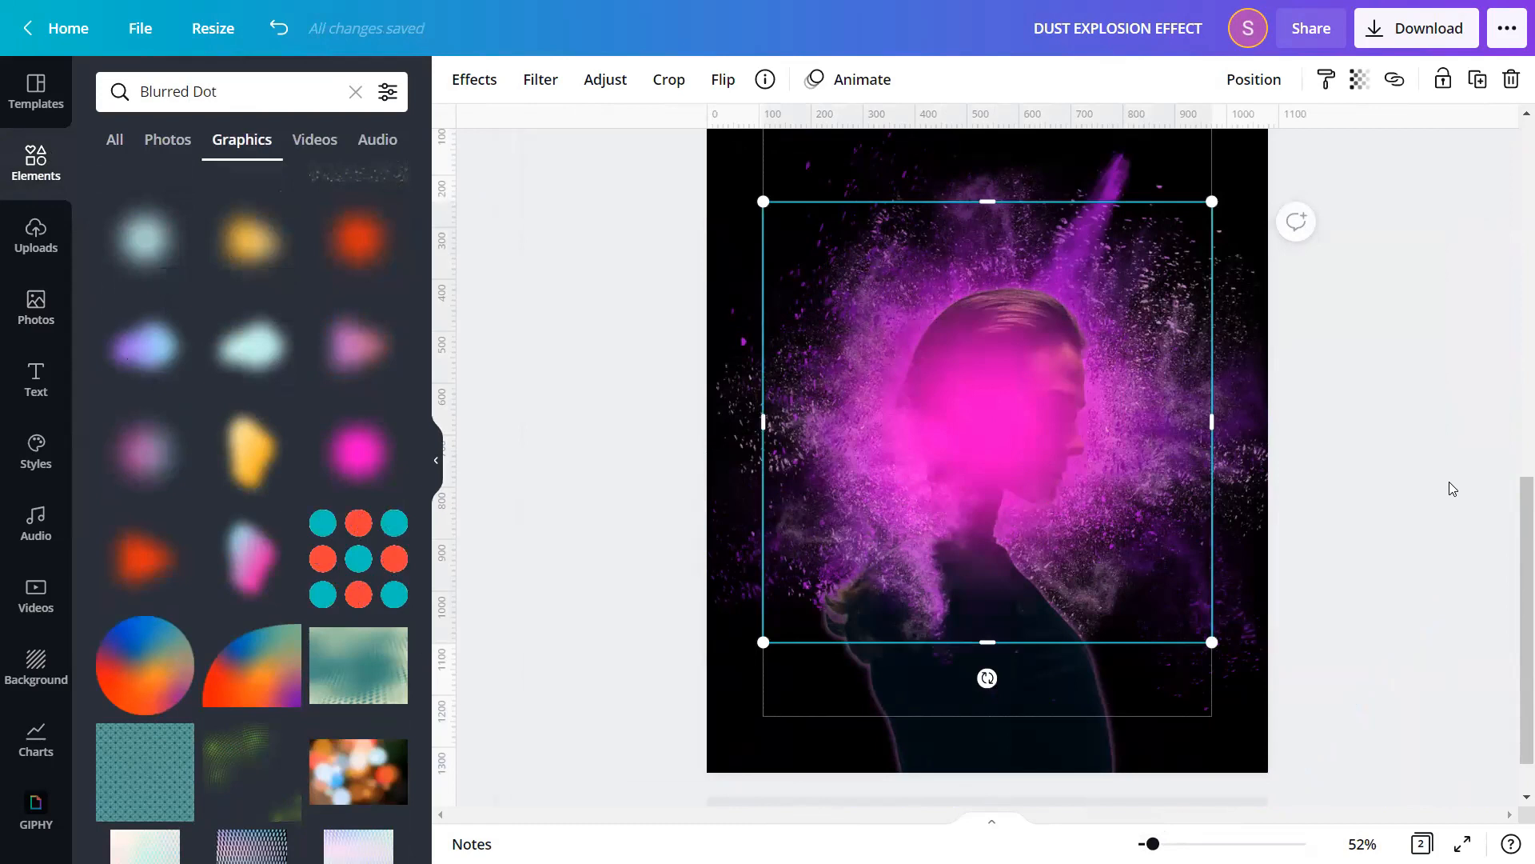
- Enlarge the magenta blurred dot to nearly the page width and center it over the woman's head
left_click_drag(1007, 429, 1015, 428)
left_click_drag(1225, 642, 1277, 694)
left_click_drag(775, 202, 725, 152)
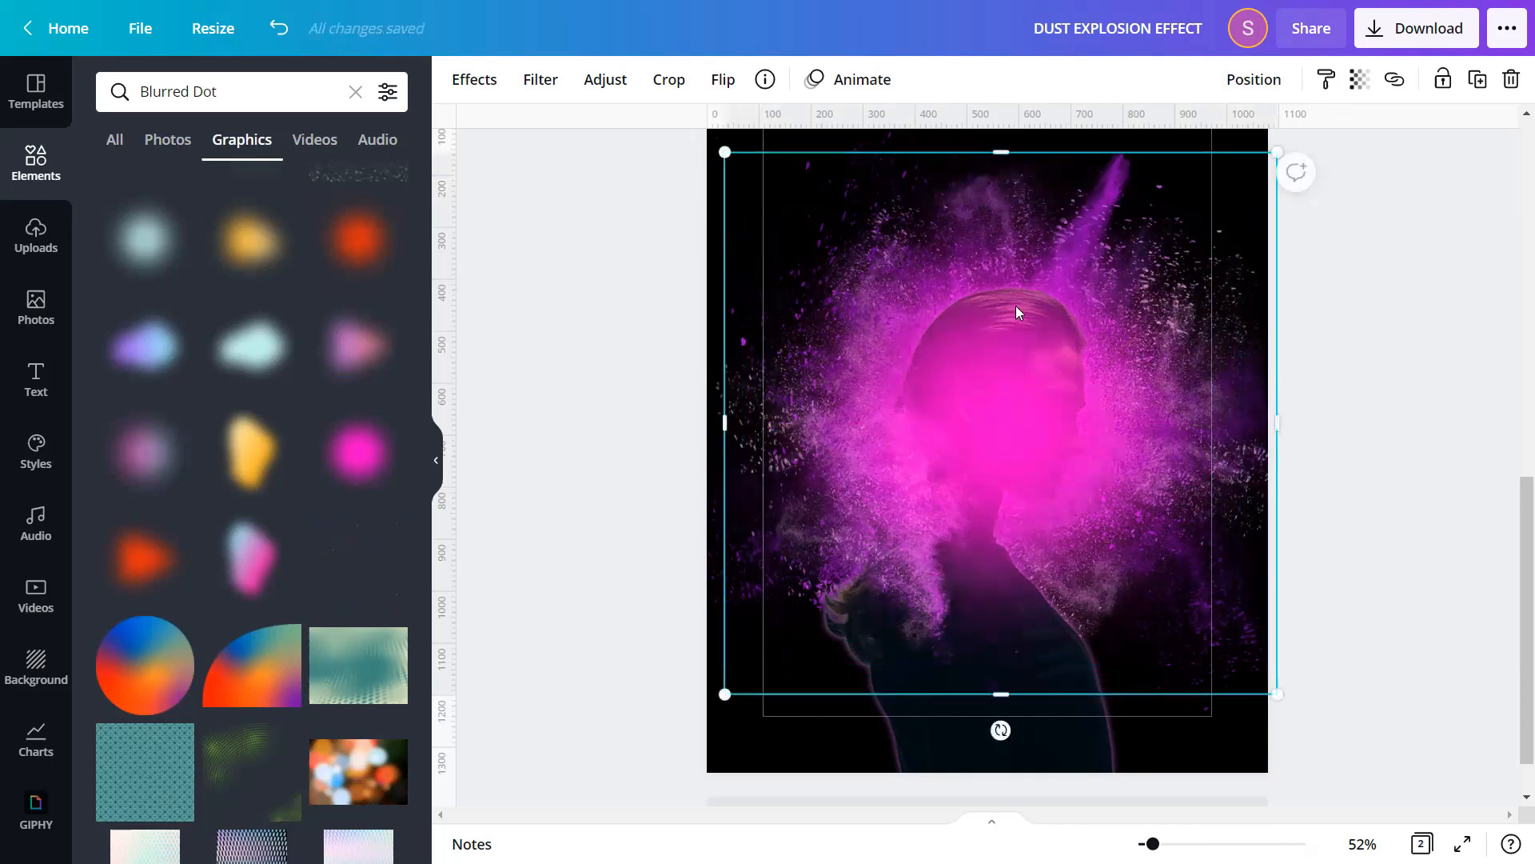
- Set the magenta blurred dot's transparency to 40 and move the dot behind the woman's portrait
left_click(1359, 79)
left_click_drag(1293, 146, 1217, 141)
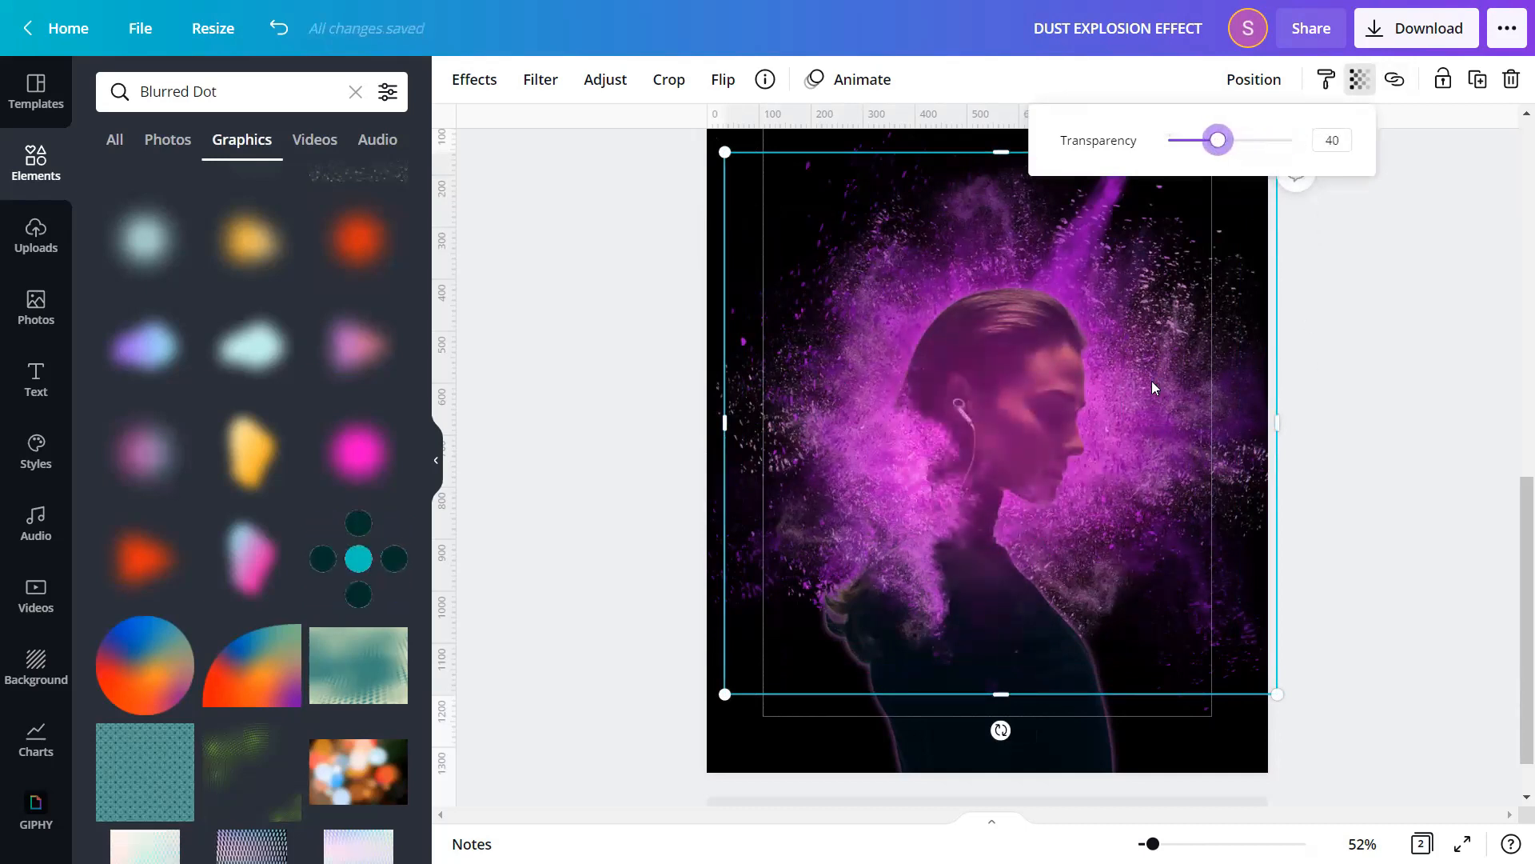
right_click(1067, 388)
left_click(1129, 582)
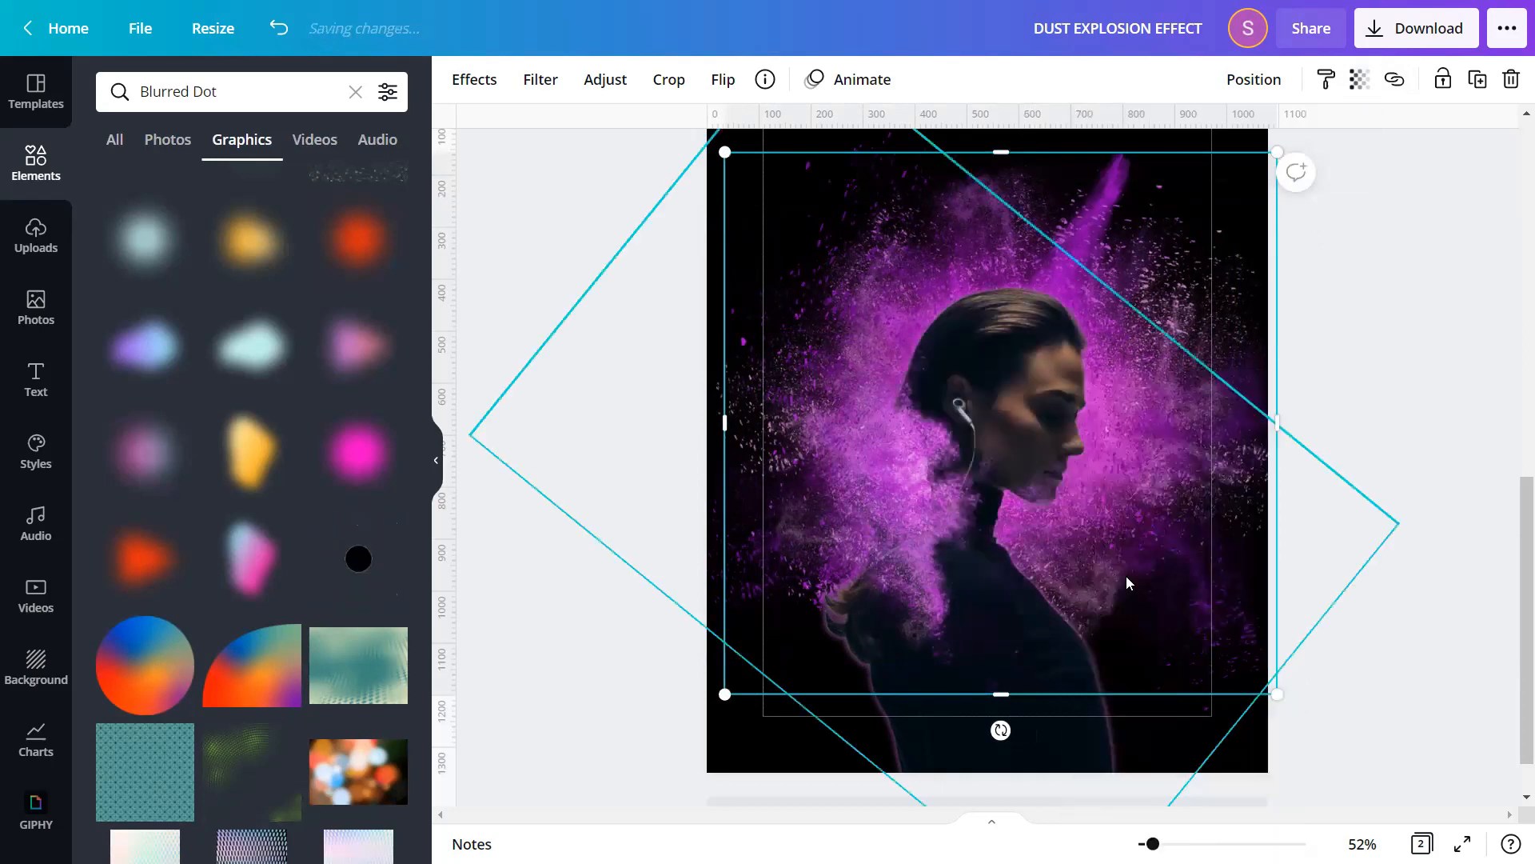
left_click(1395, 352)
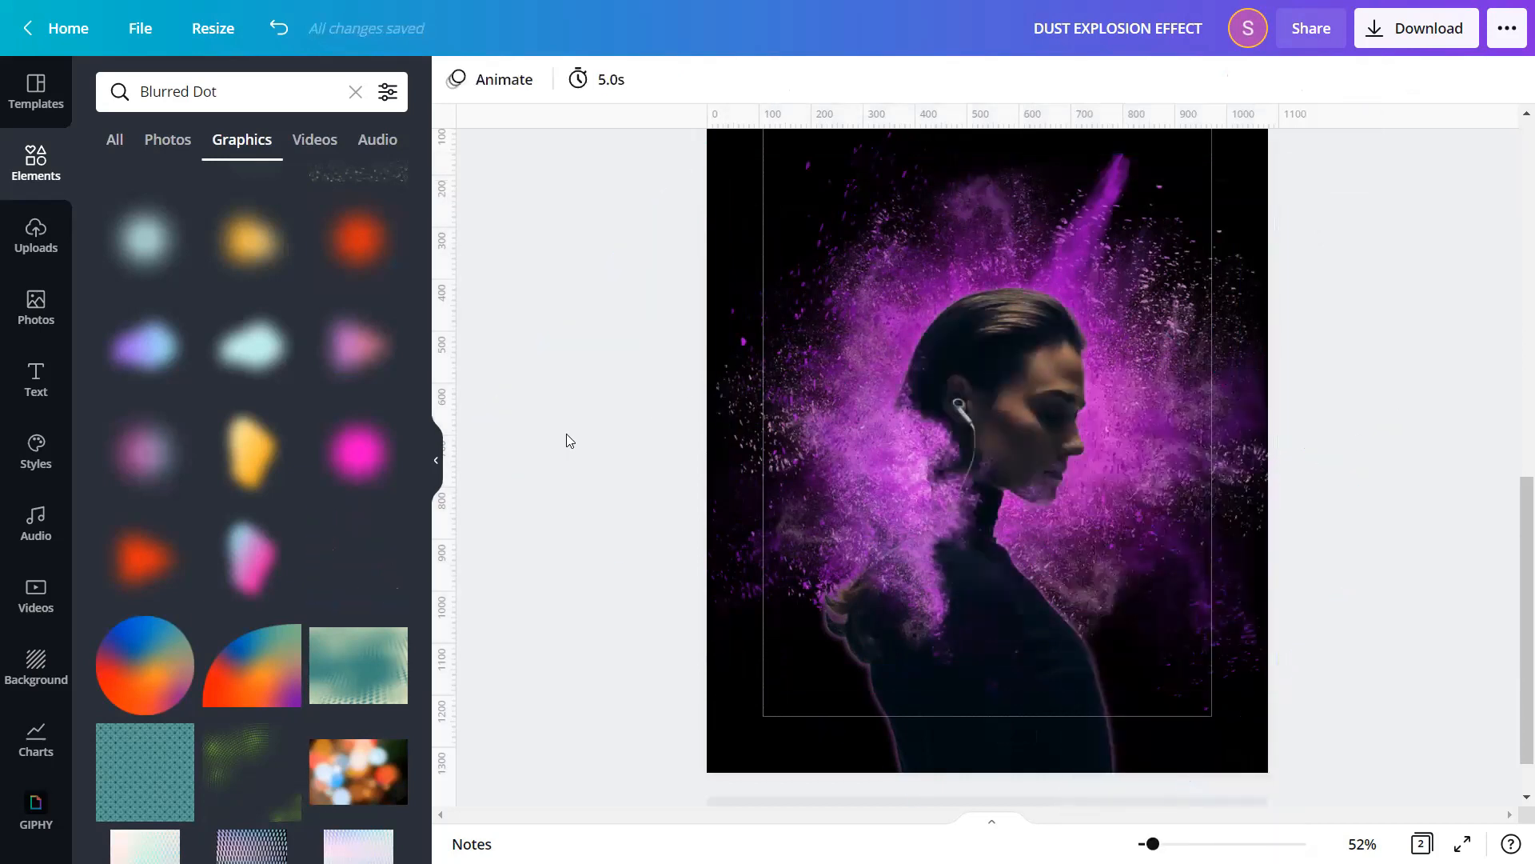
- Inspect the finished dust explosion design up close at 94% zoom, and present it in full screen
left_click(436, 458)
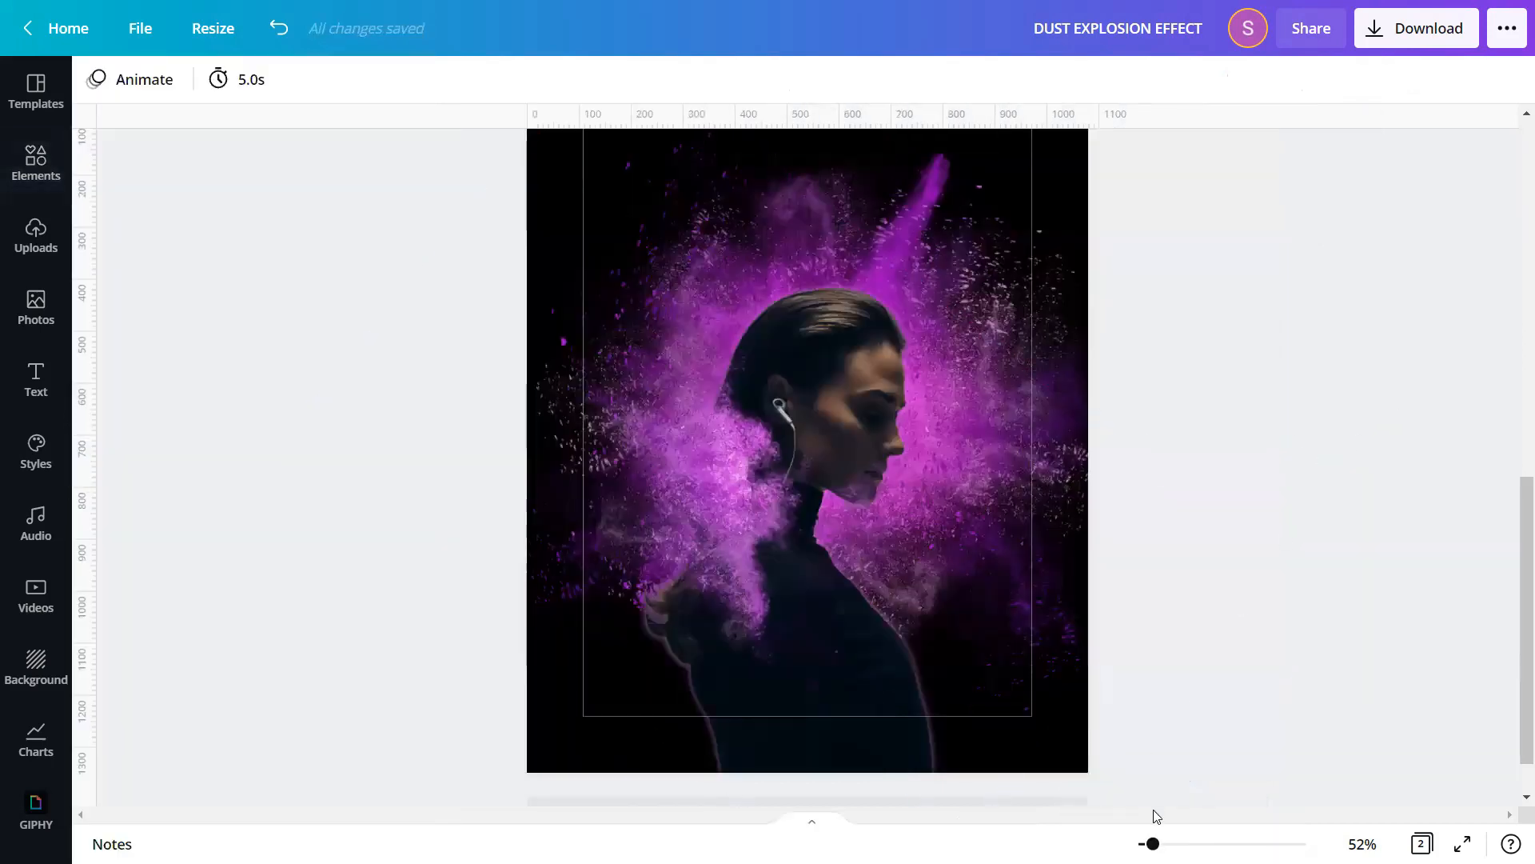
left_click_drag(1152, 844, 1167, 844)
scroll(1460, 471, "down", 1)
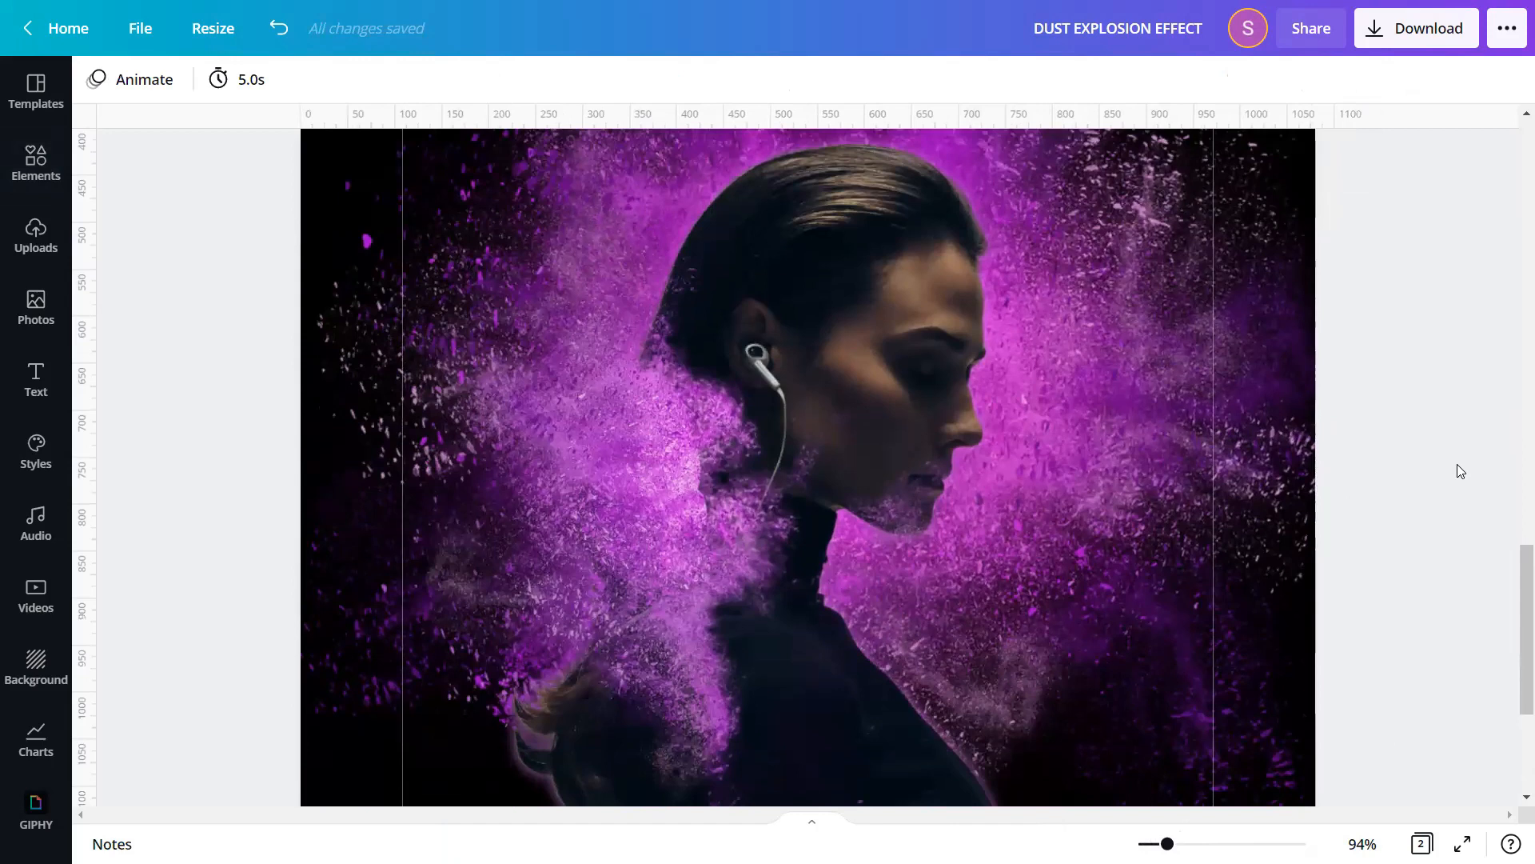
scroll(1302, 720, "down", 1)
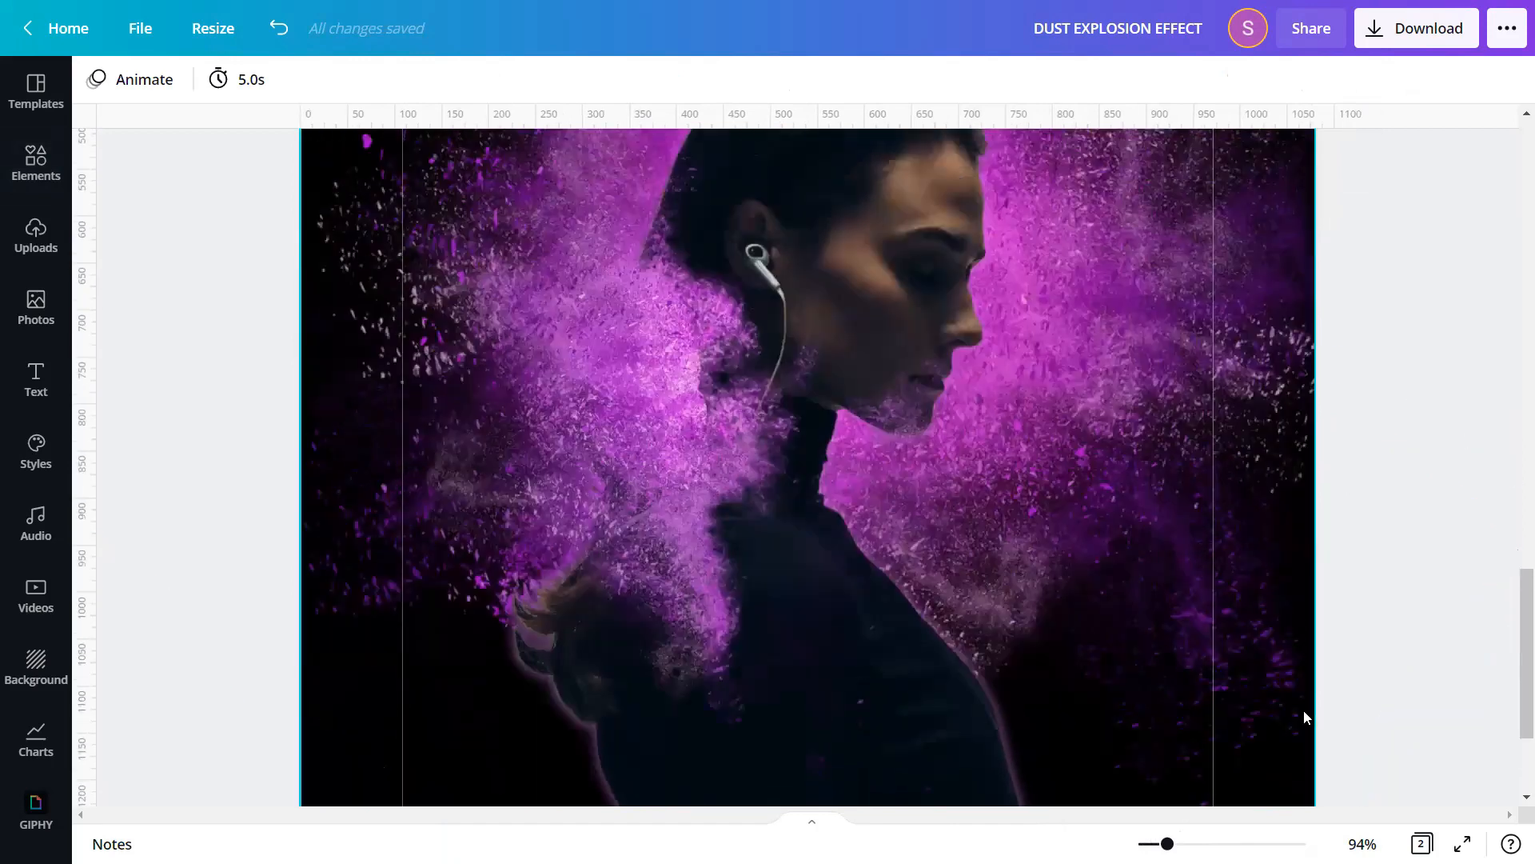
scroll(1305, 718, "up", 3)
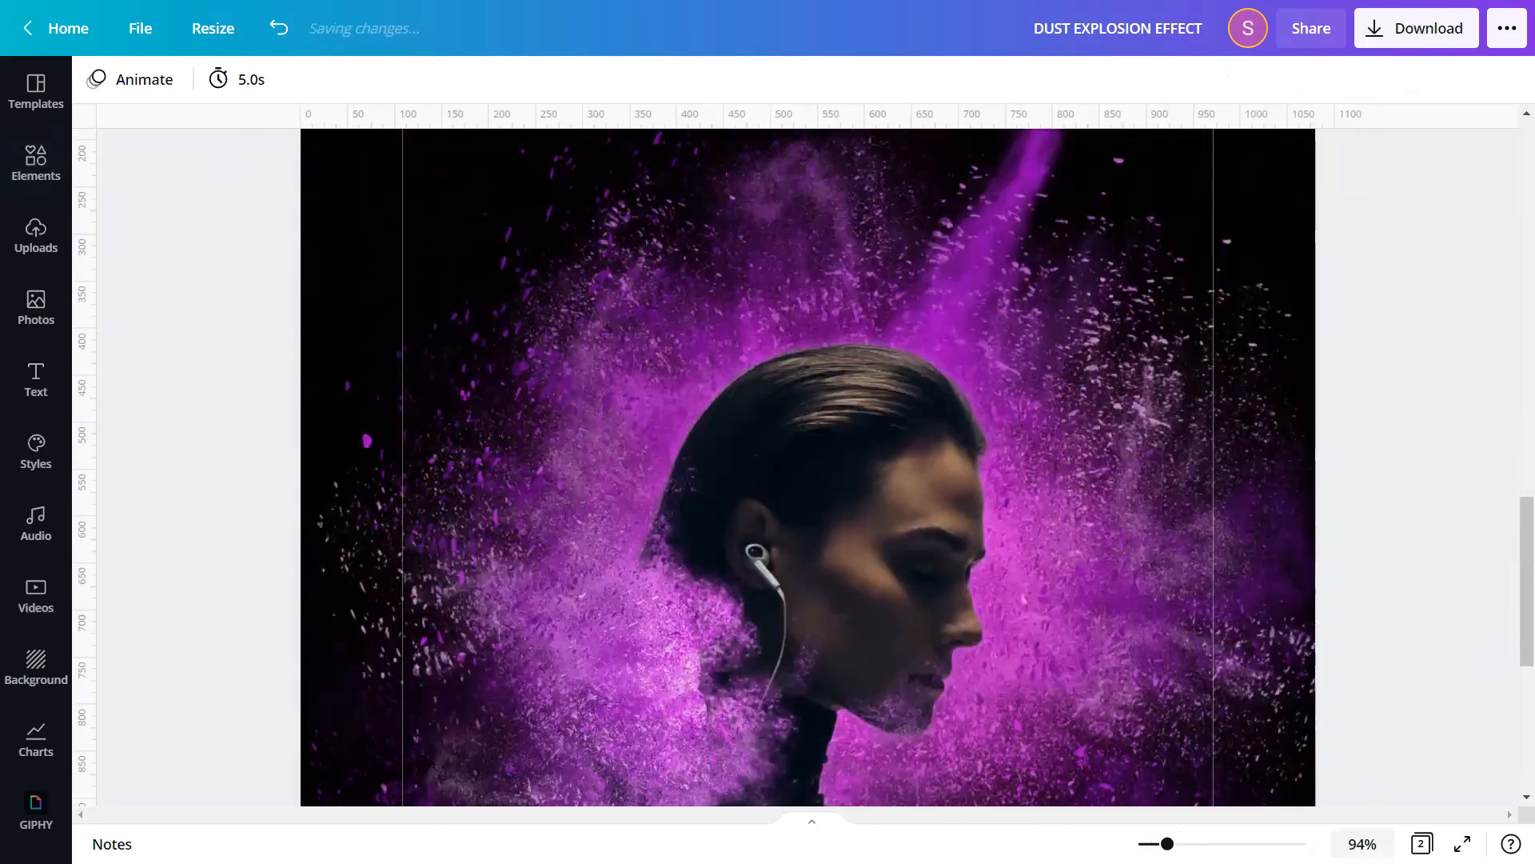
left_click(1462, 843)
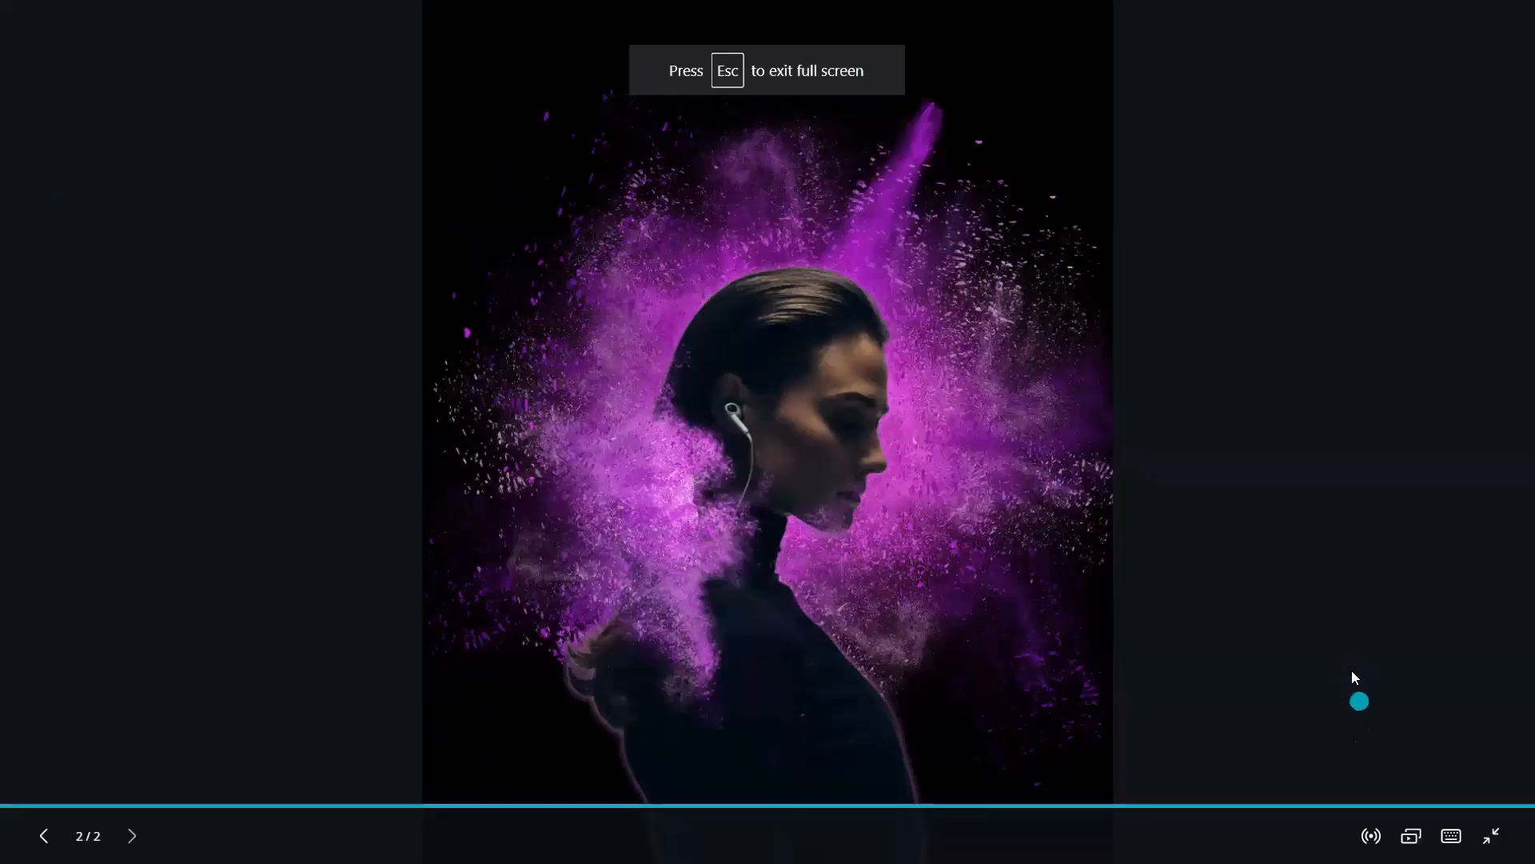